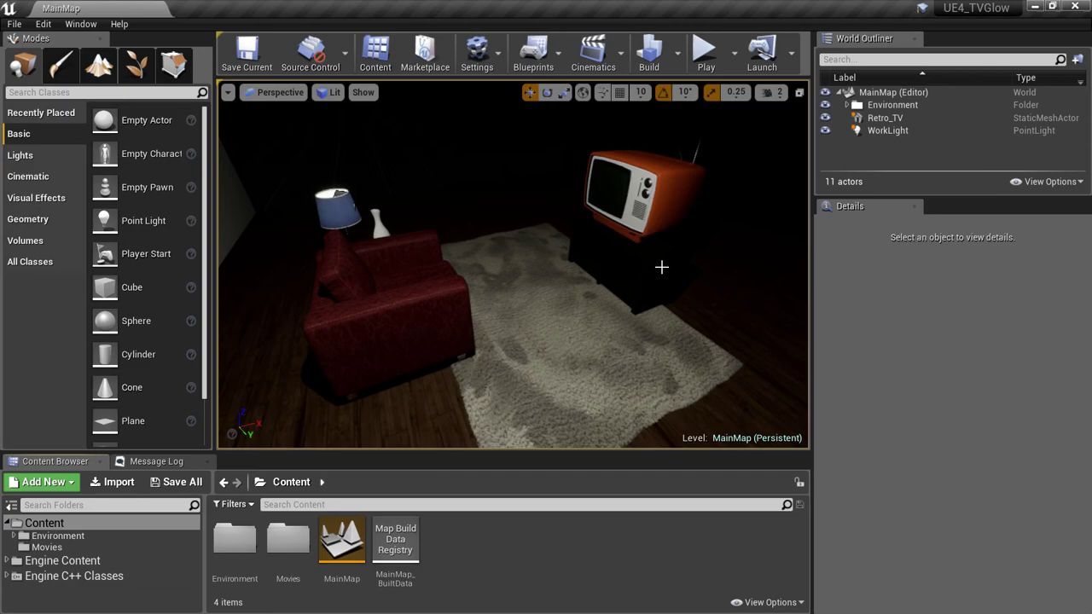
Frame the whole room and toggle the work light off and back on.
right_drag(661, 267, 661, 267)
click(501, 151)
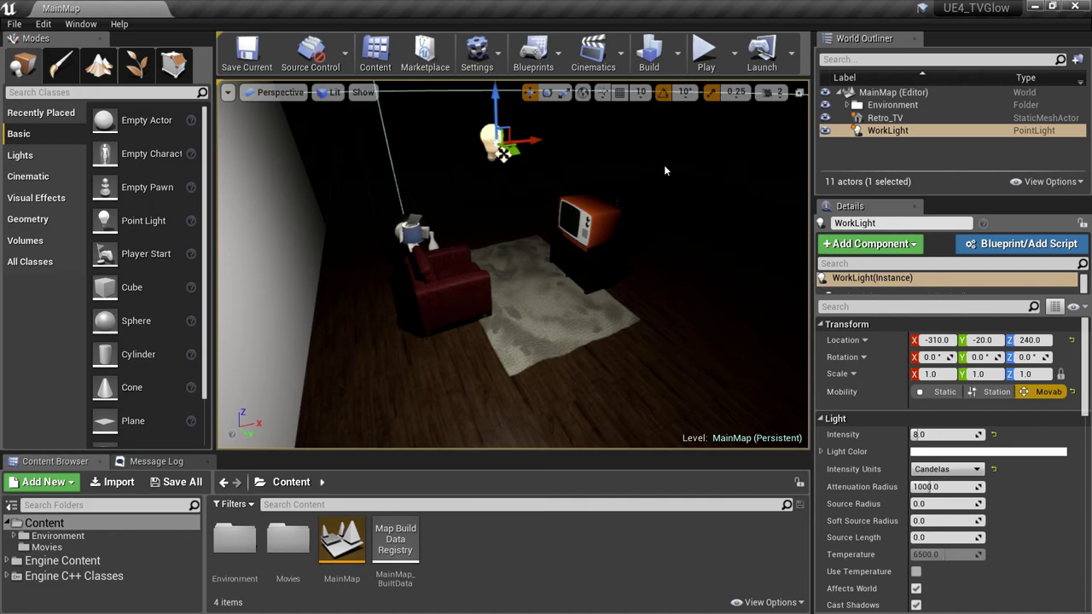
click(825, 132)
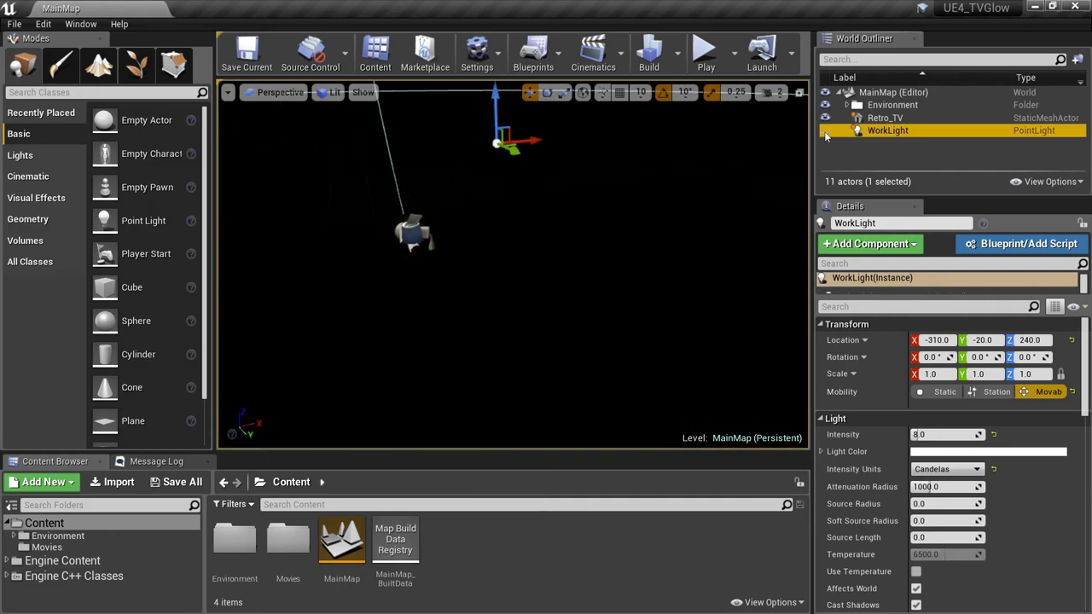
click(825, 132)
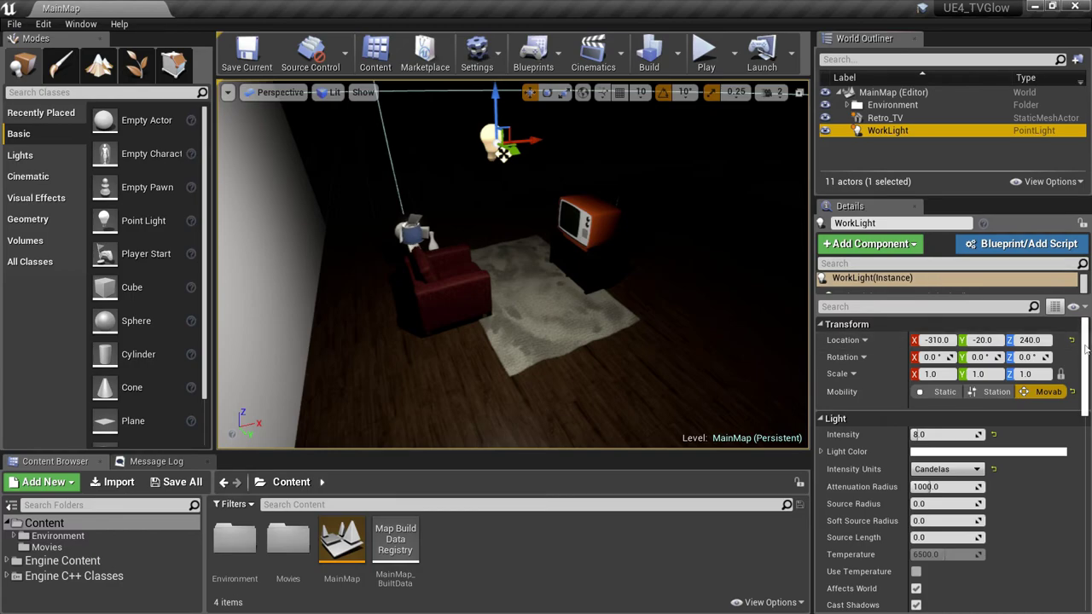
drag(1086, 345, 1087, 391)
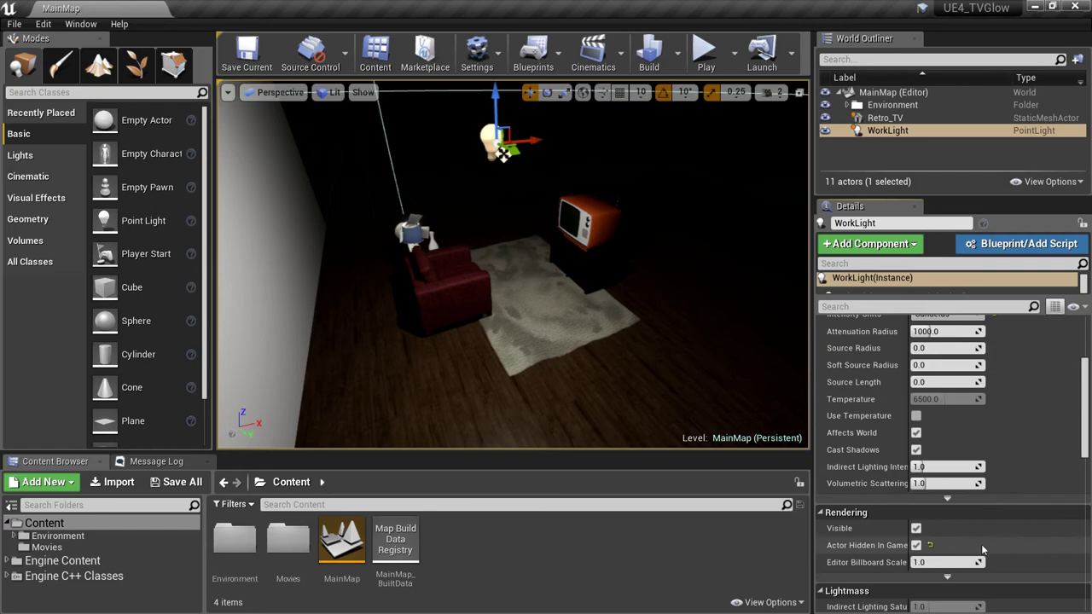
Preview the level in play mode, then frame the view on the armchair and TV.
click(704, 57)
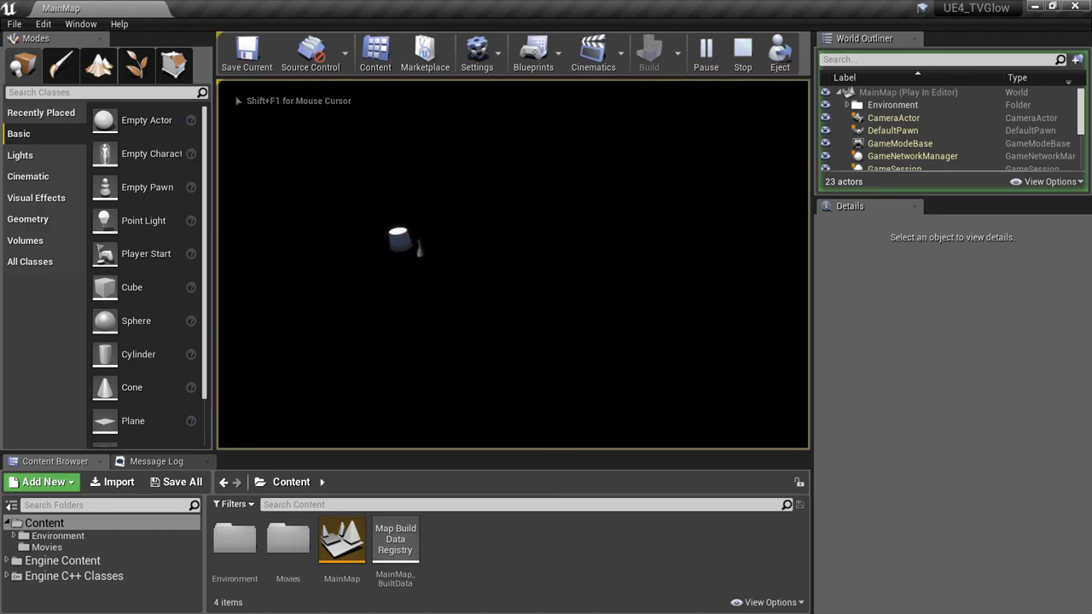
key(Escape)
drag(487, 158, 480, 111)
drag(648, 228, 648, 227)
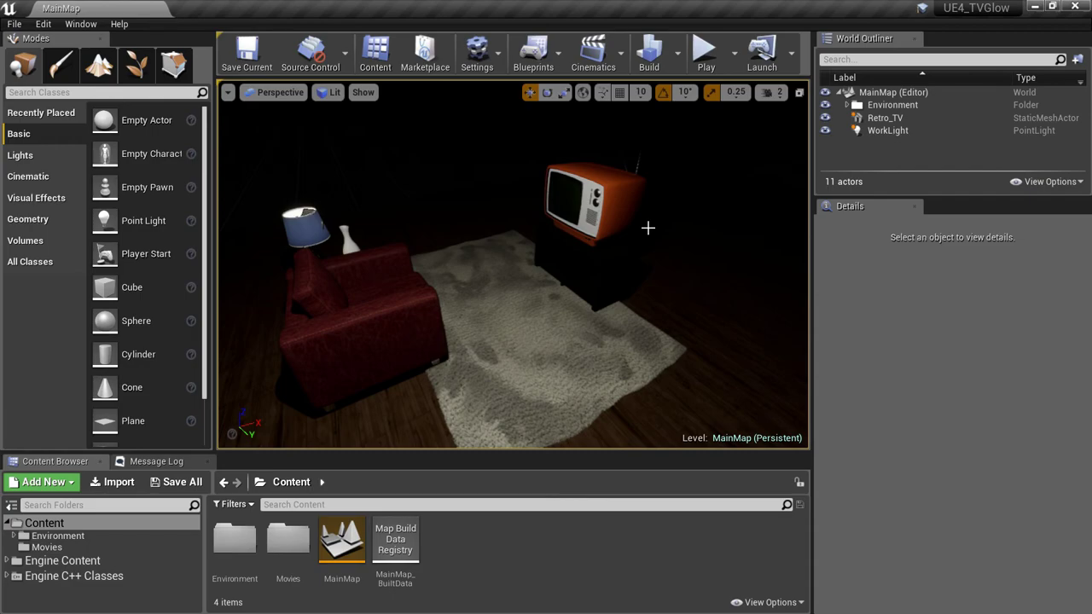
Import Lands Of Wind - Short.mp4 into the Movies folder.
double_click(296, 540)
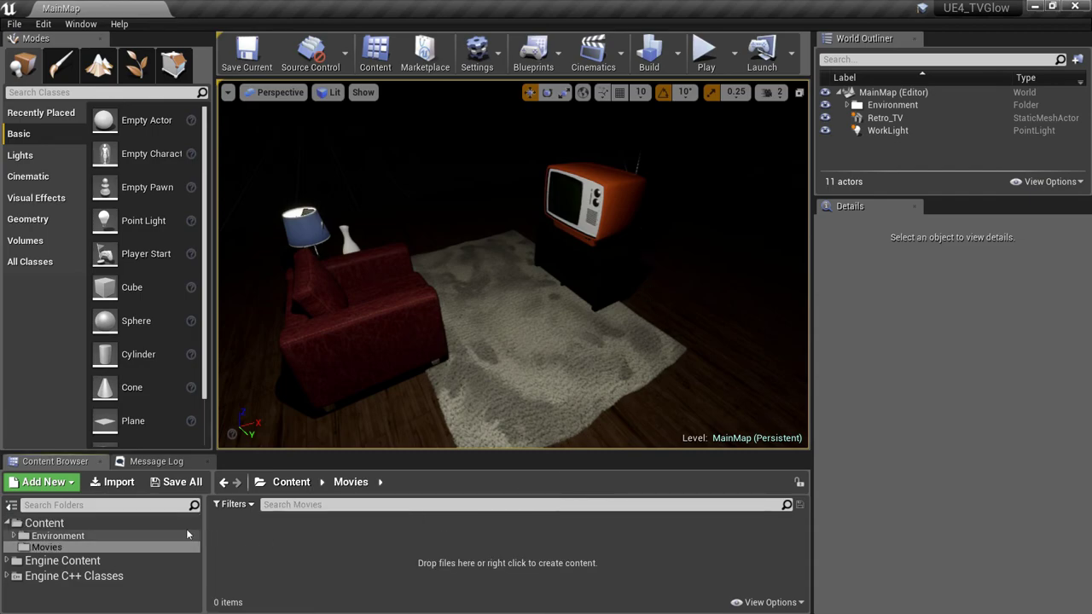
click(114, 482)
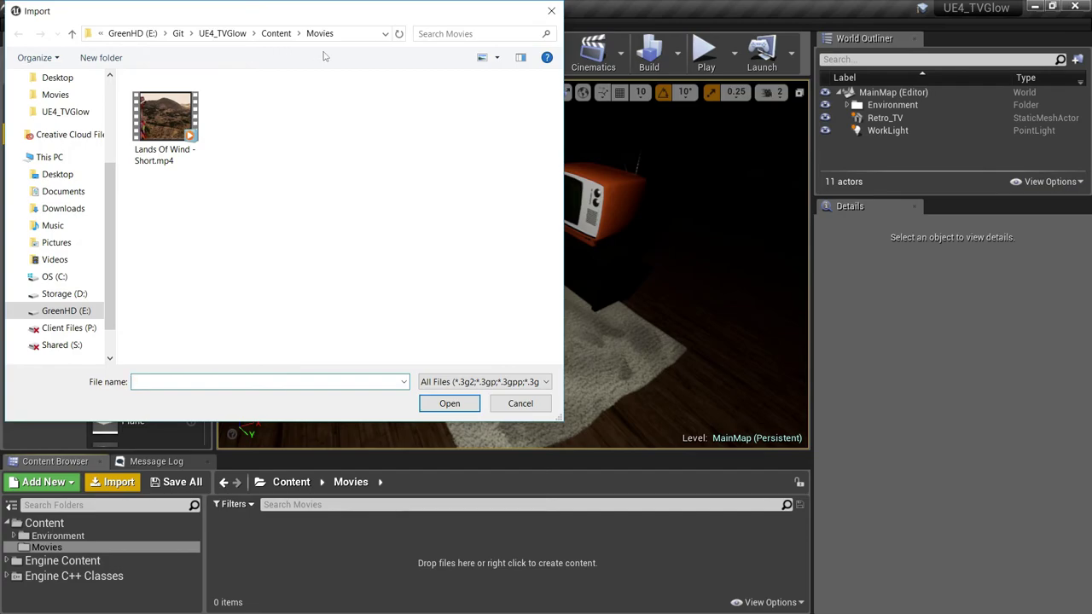
click(193, 120)
click(457, 405)
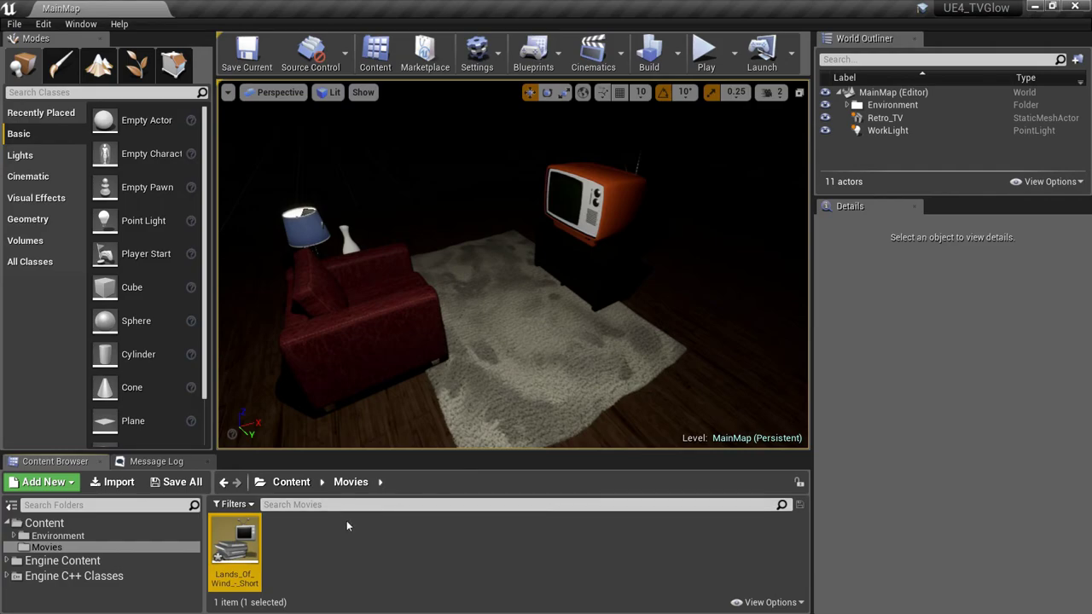
In Content, create a Media Player with a video output texture, named MP_TVPlayer.
click(45, 523)
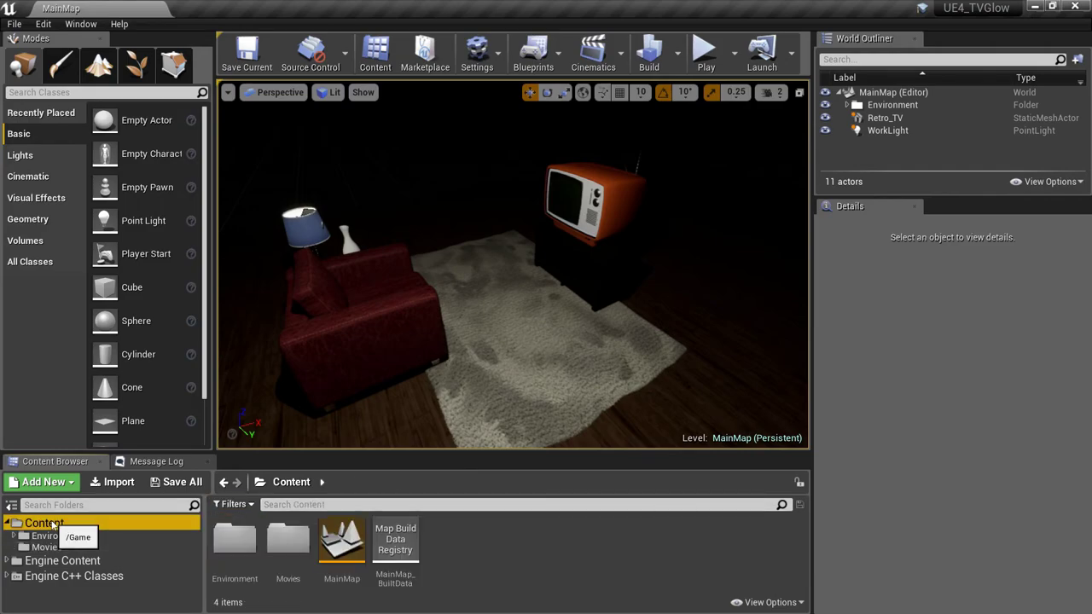
right_click(477, 537)
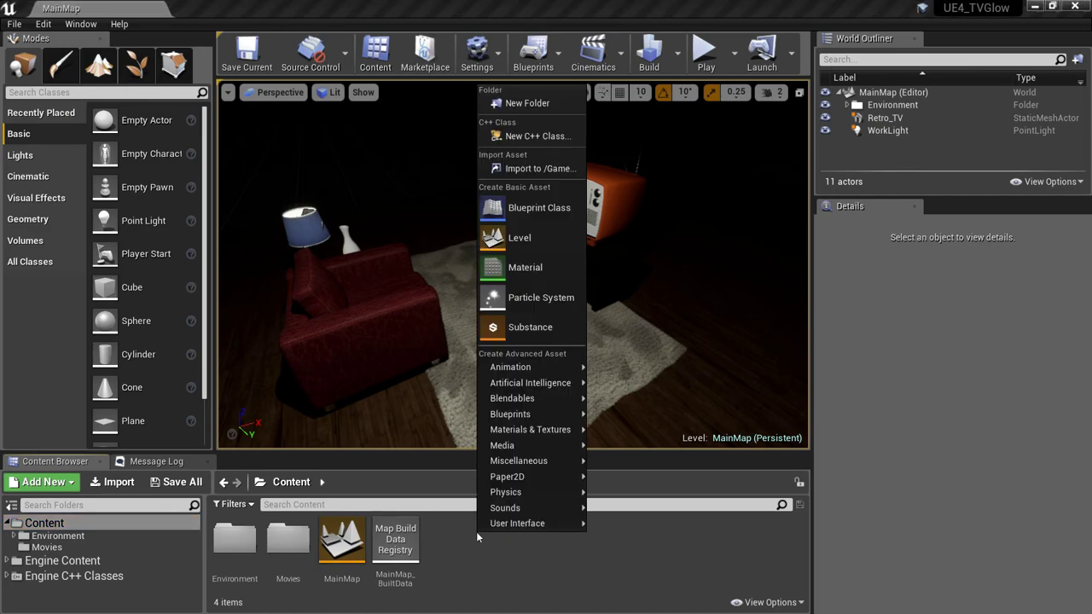
mouse_move(523, 447)
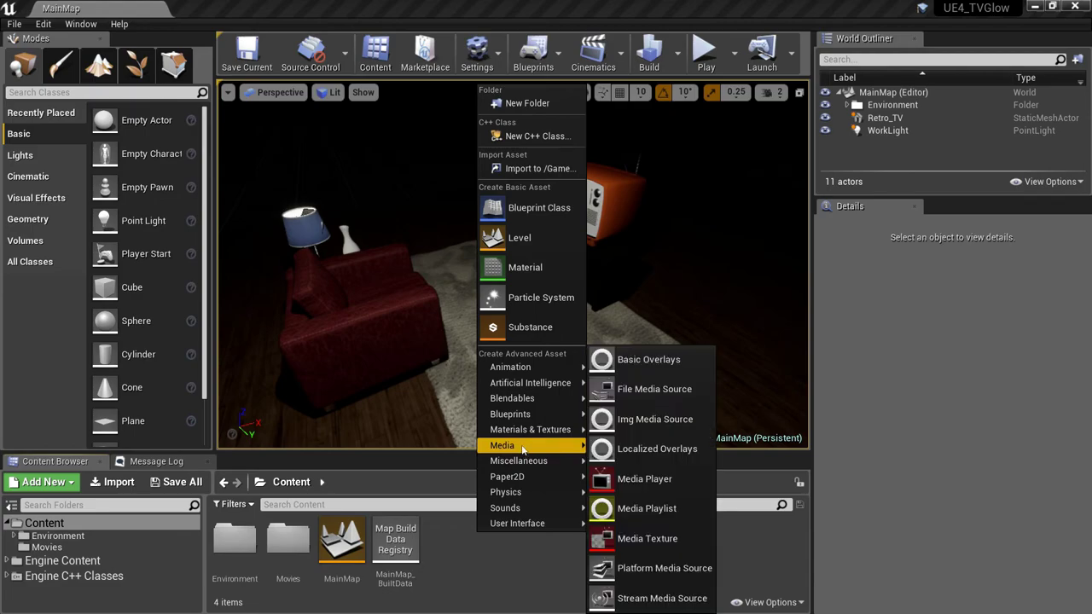
click(669, 478)
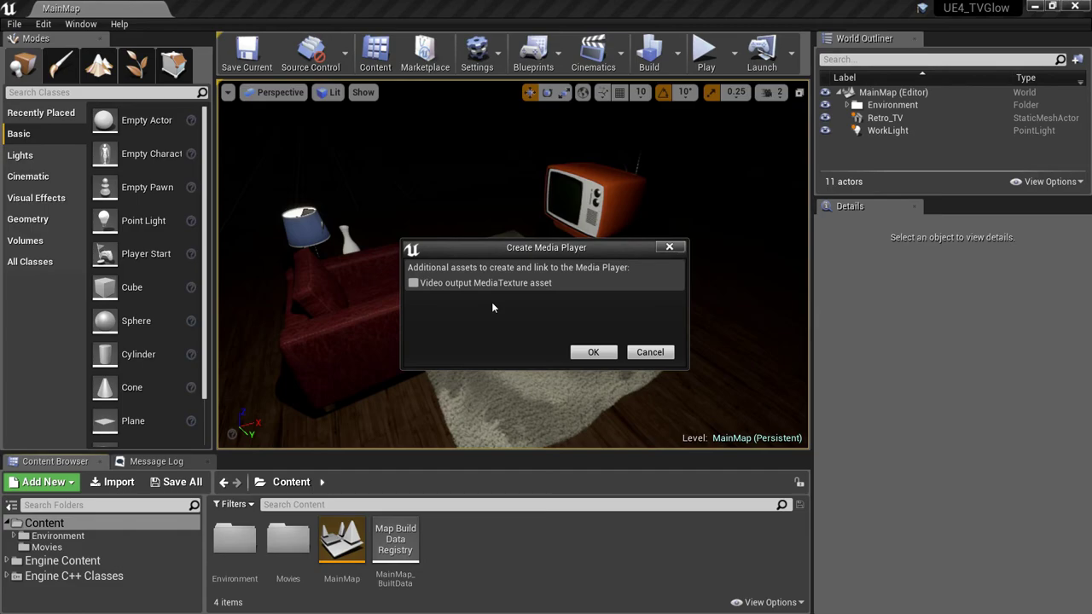
click(592, 353)
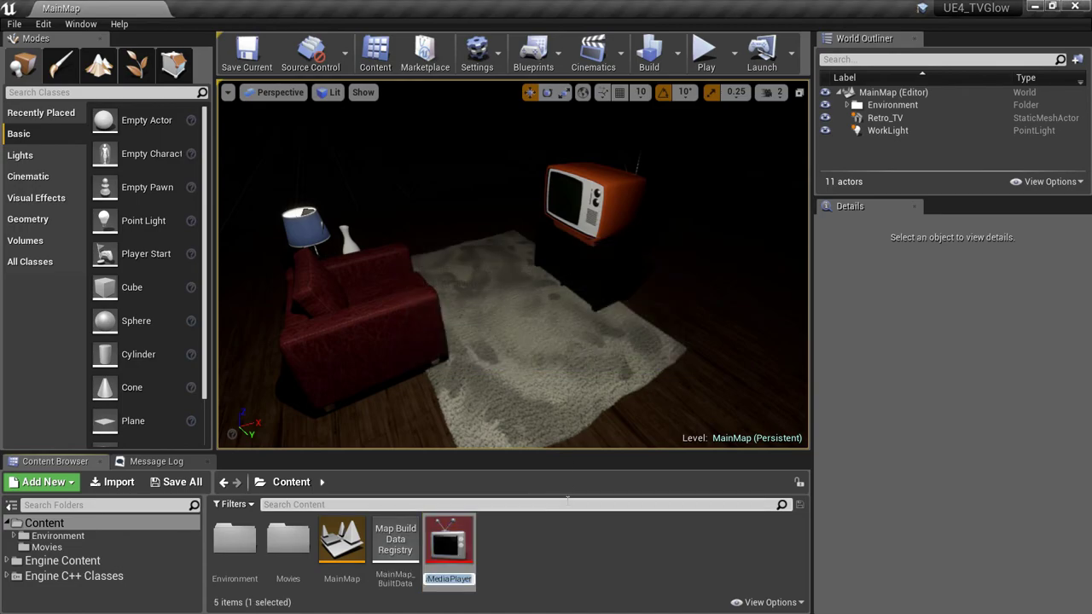
text(MP_TVPlayer)
key(Return)
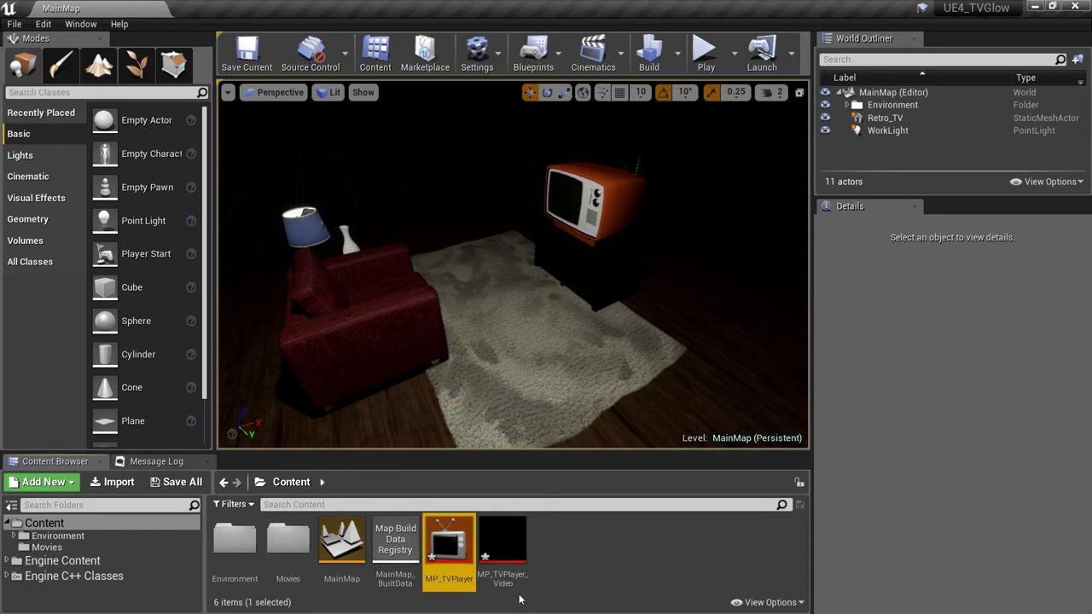
Dock MP_TVPlayer's editor, enable Loop, open Lands_Of_Wind_-_Short, then go back to MainMap.
double_click(449, 544)
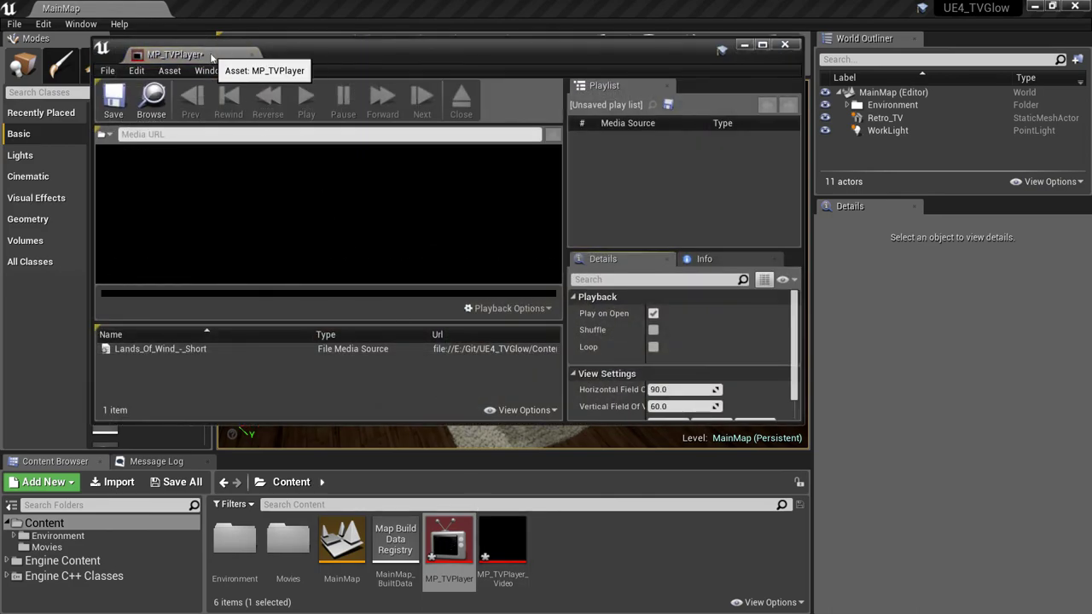
click(218, 21)
drag(219, 21, 221, 8)
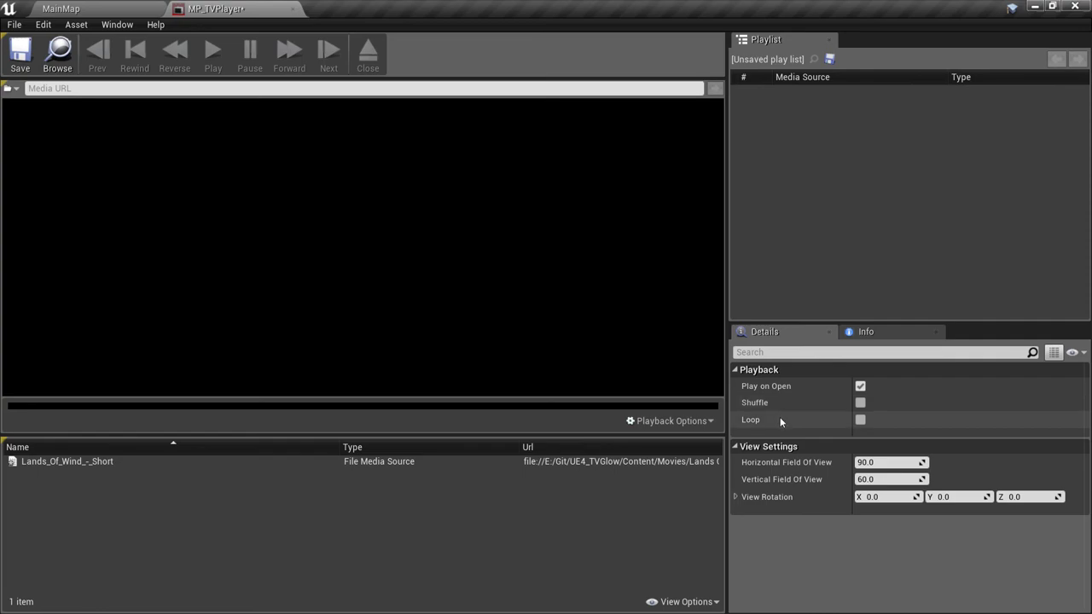
click(860, 420)
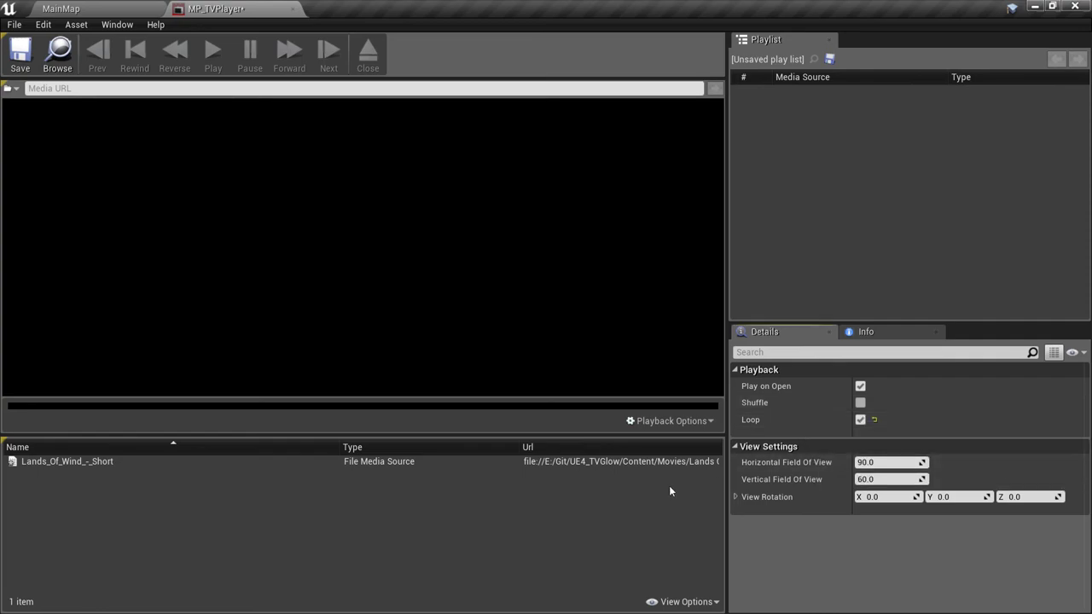
double_click(106, 461)
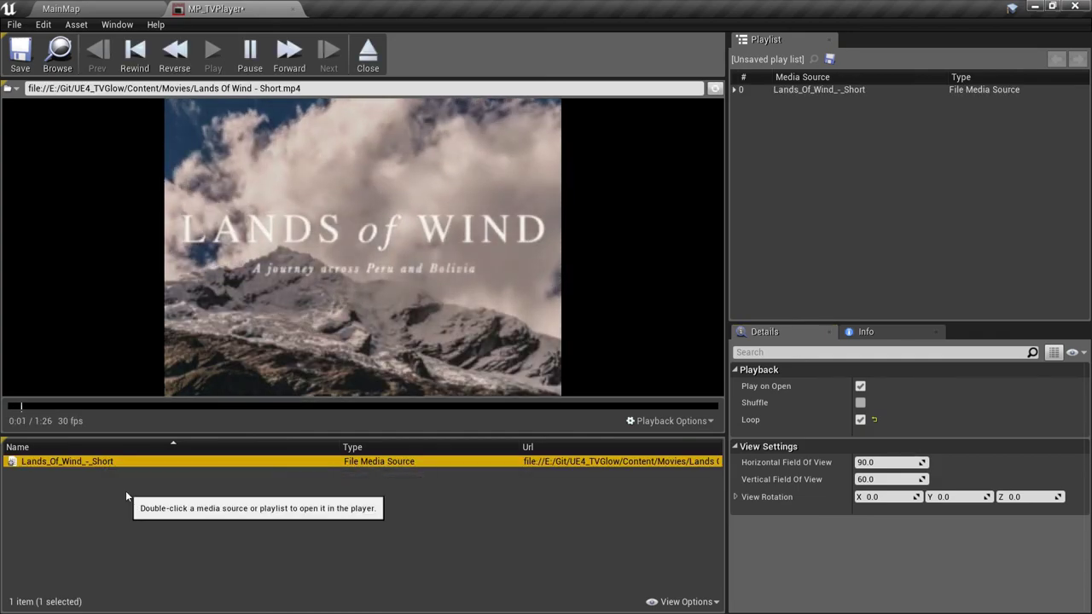
click(128, 9)
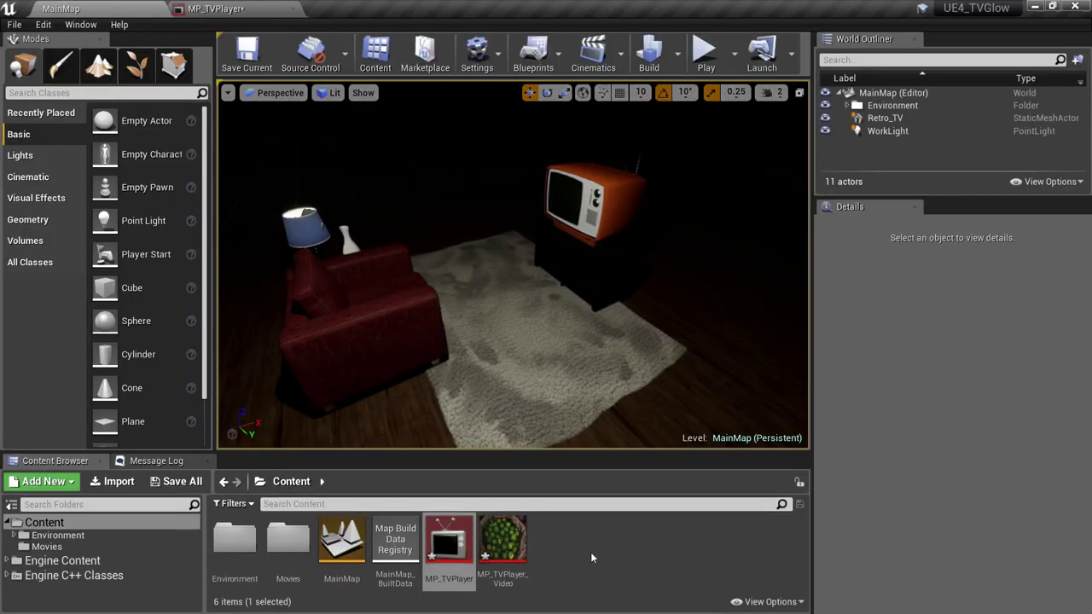
Apply MP_TVPlayer_Video to the TV screen and play-test the level.
drag(503, 545, 561, 196)
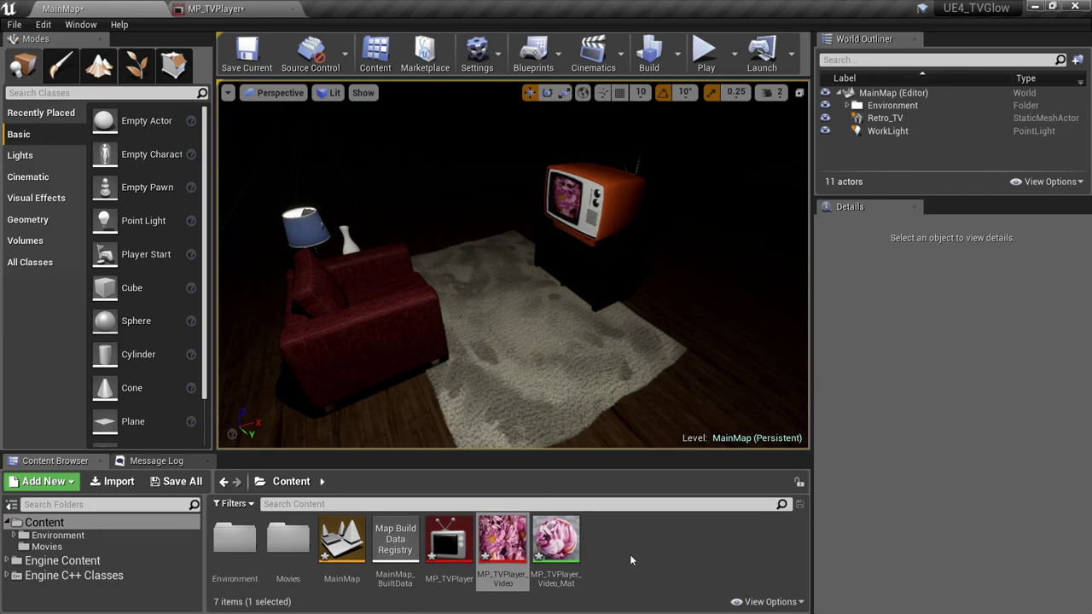
click(704, 53)
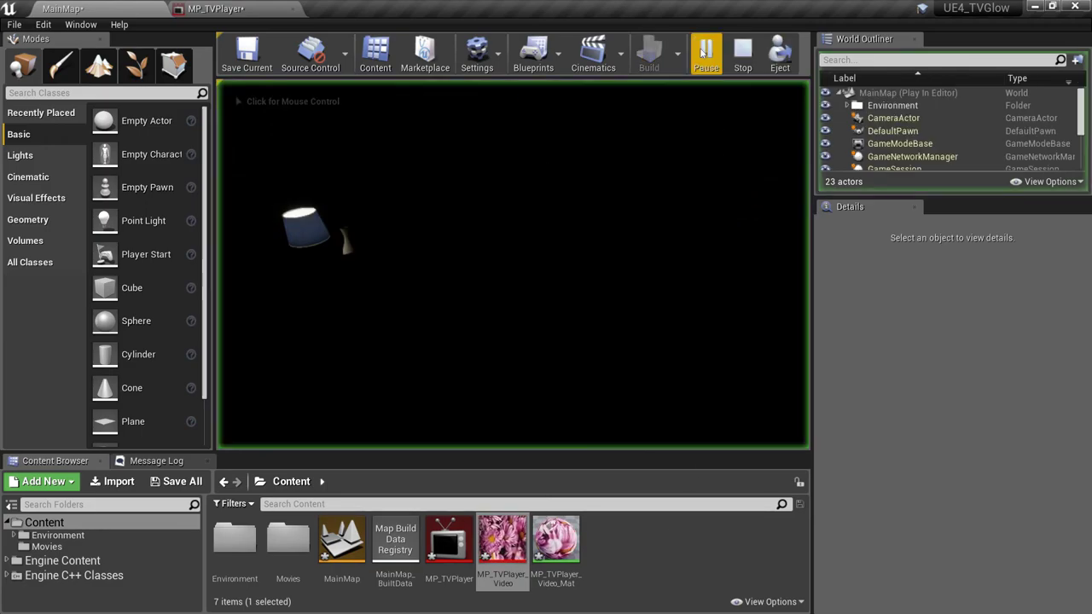
click(641, 243)
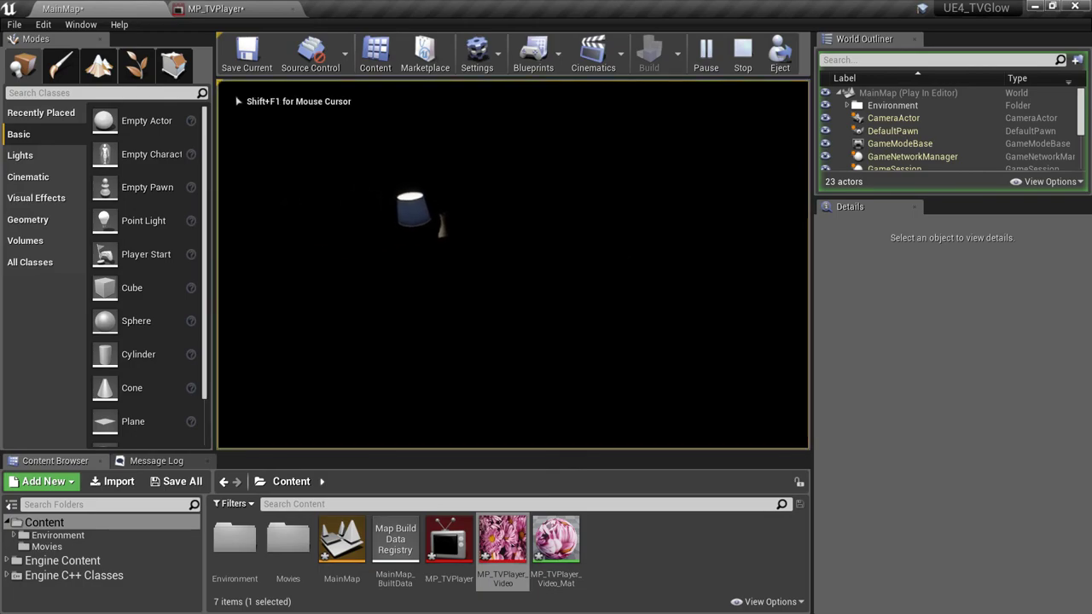
key(Escape)
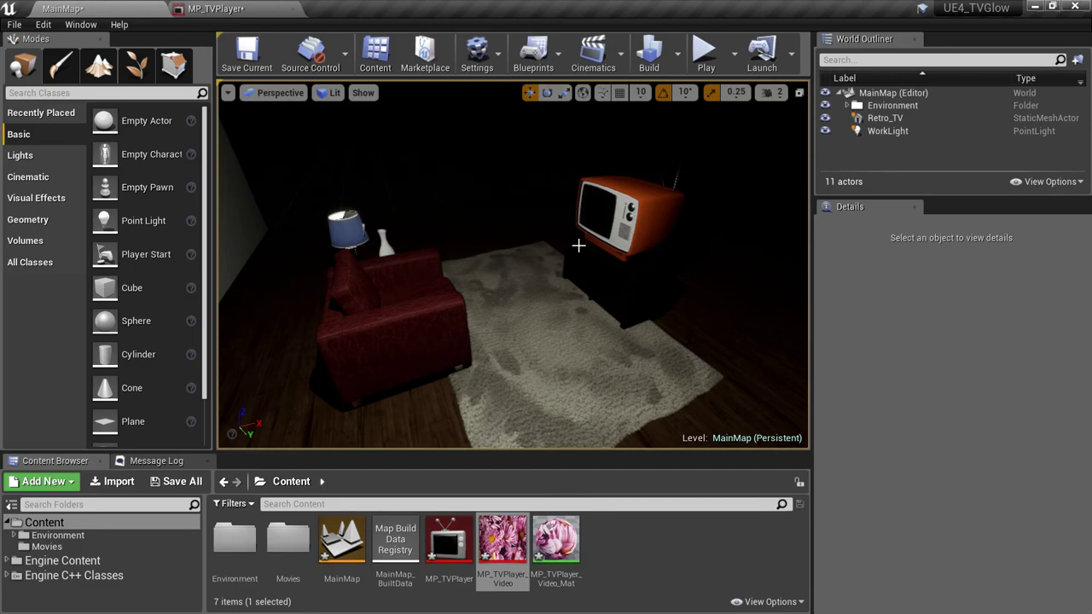
Open the Level Blueprint and add a variable named mediaPlayer.
click(533, 51)
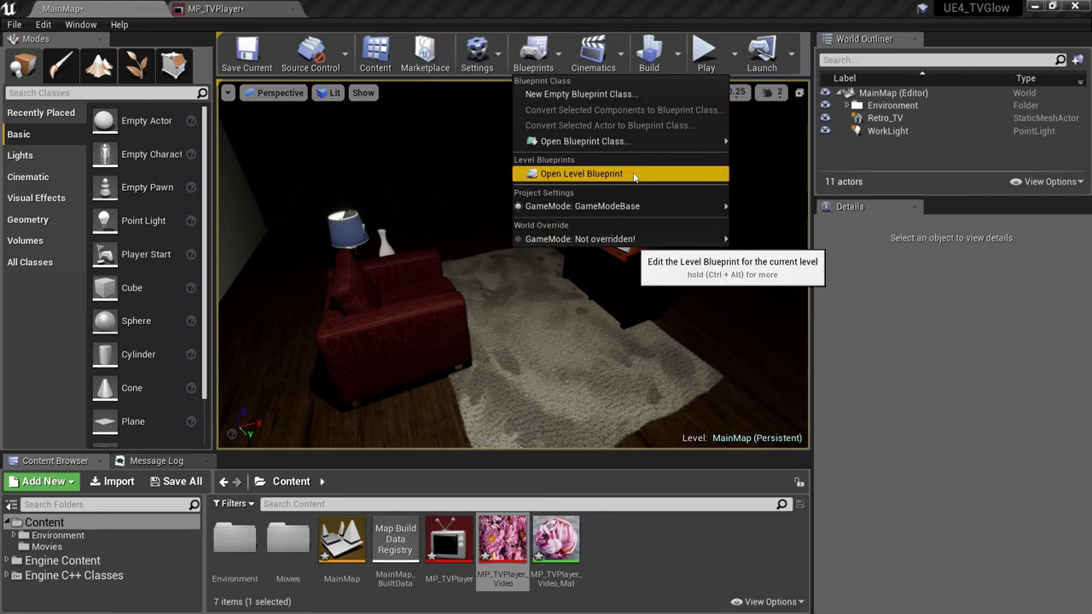
click(634, 174)
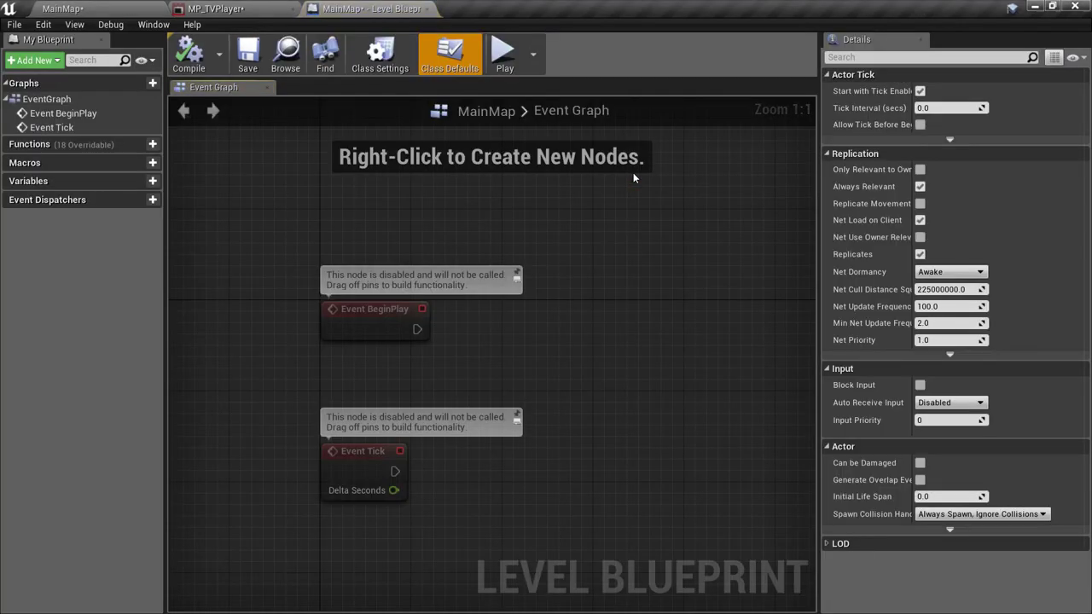
right_drag(664, 300, 571, 283)
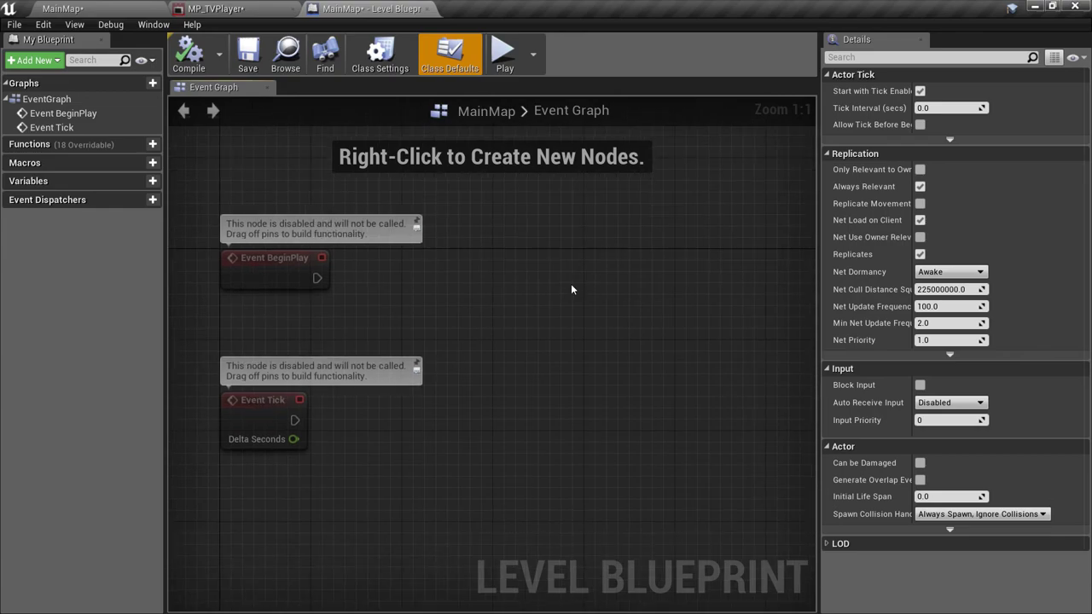
click(141, 181)
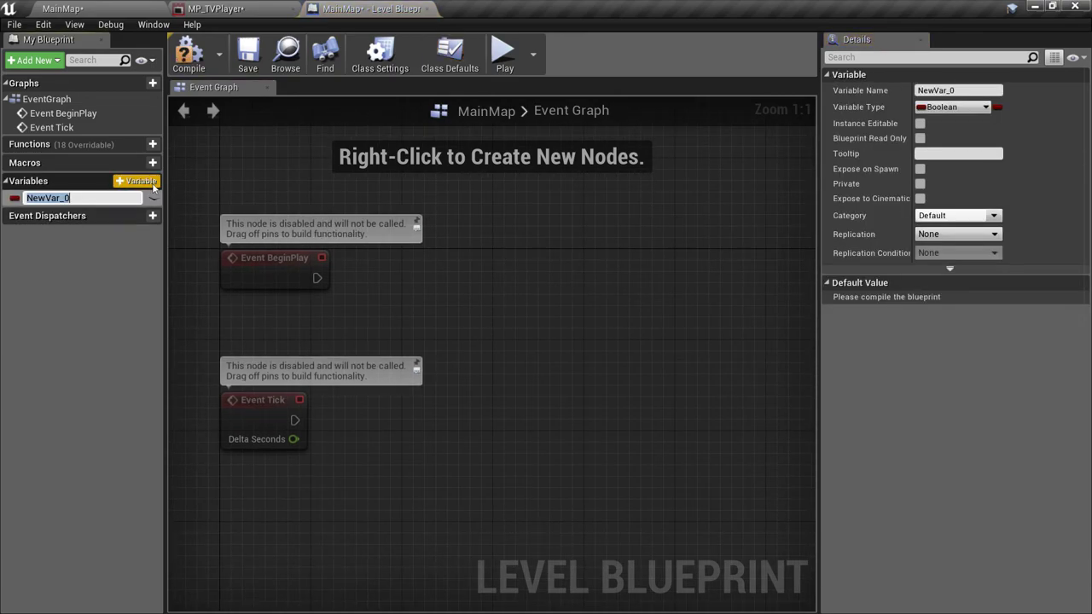
text(mediaPlayer)
key(Return)
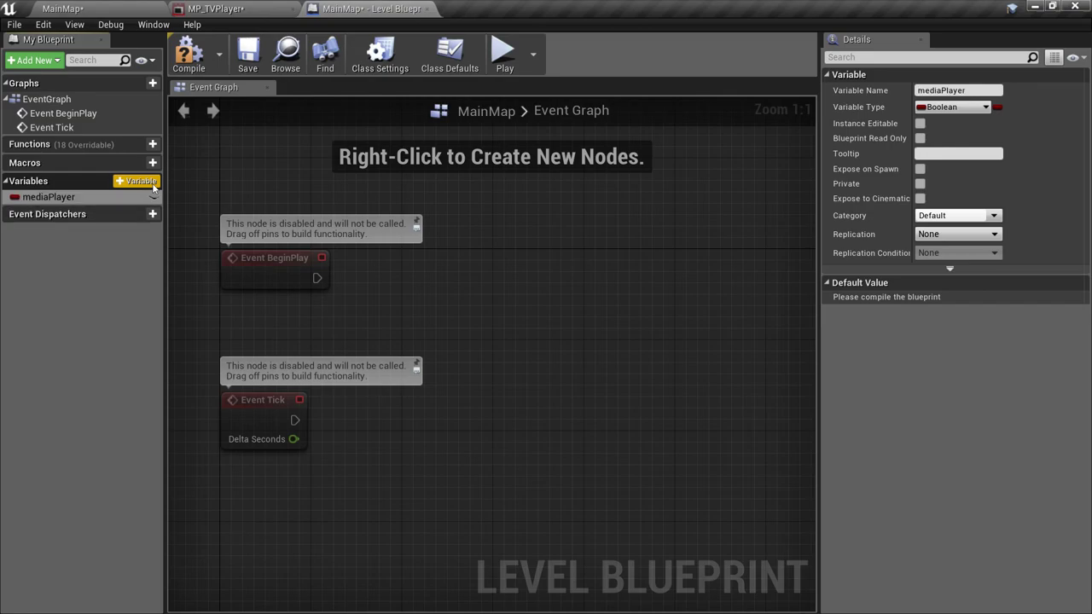
Make mediaPlayer a Media Player object reference and compile the blueprint.
click(952, 107)
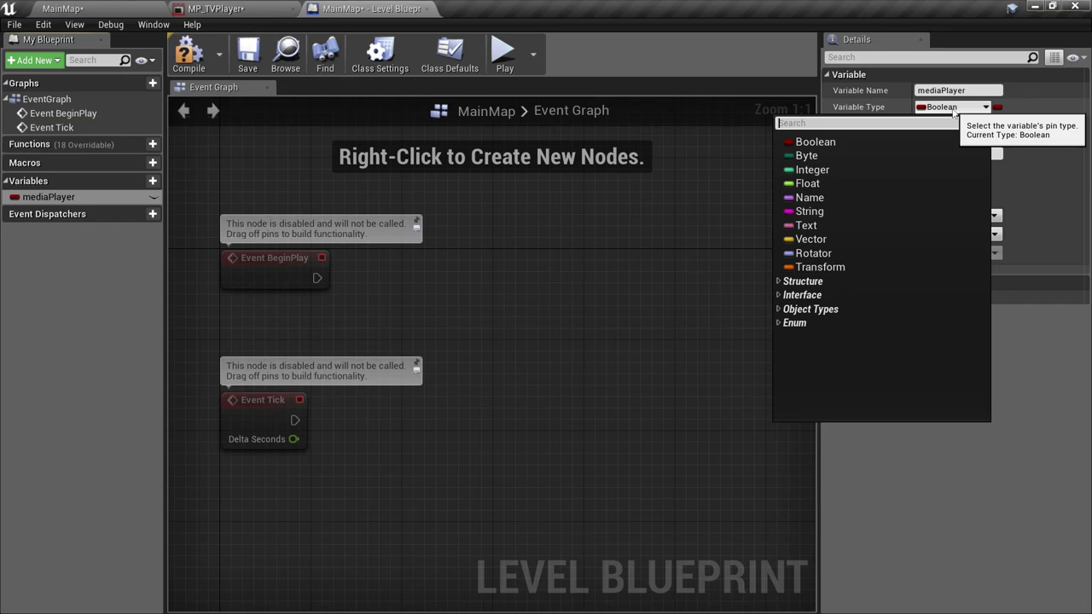
text(media)
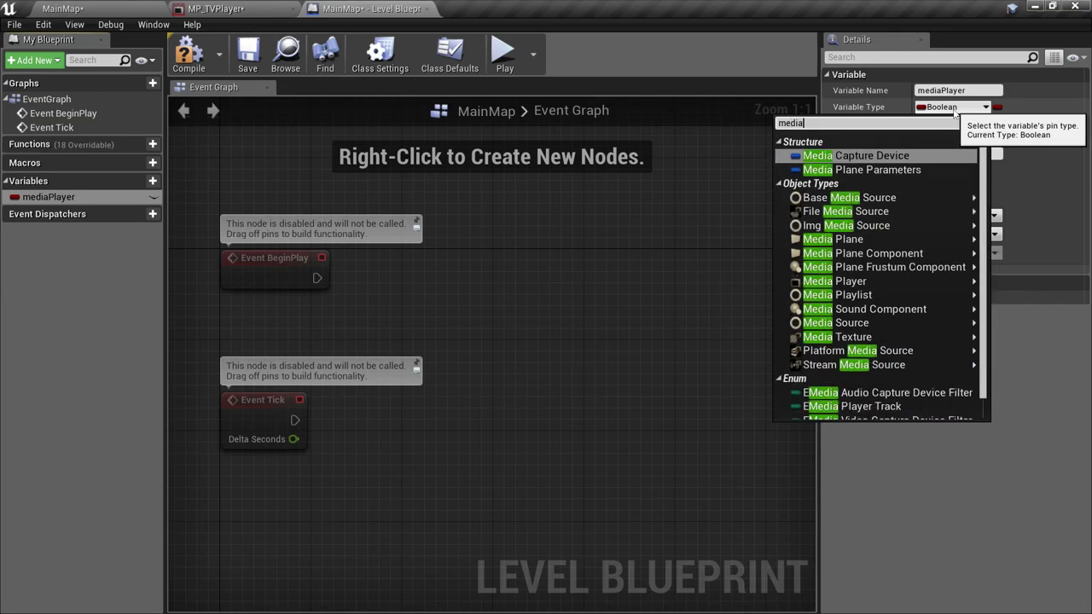
mouse_move(868, 282)
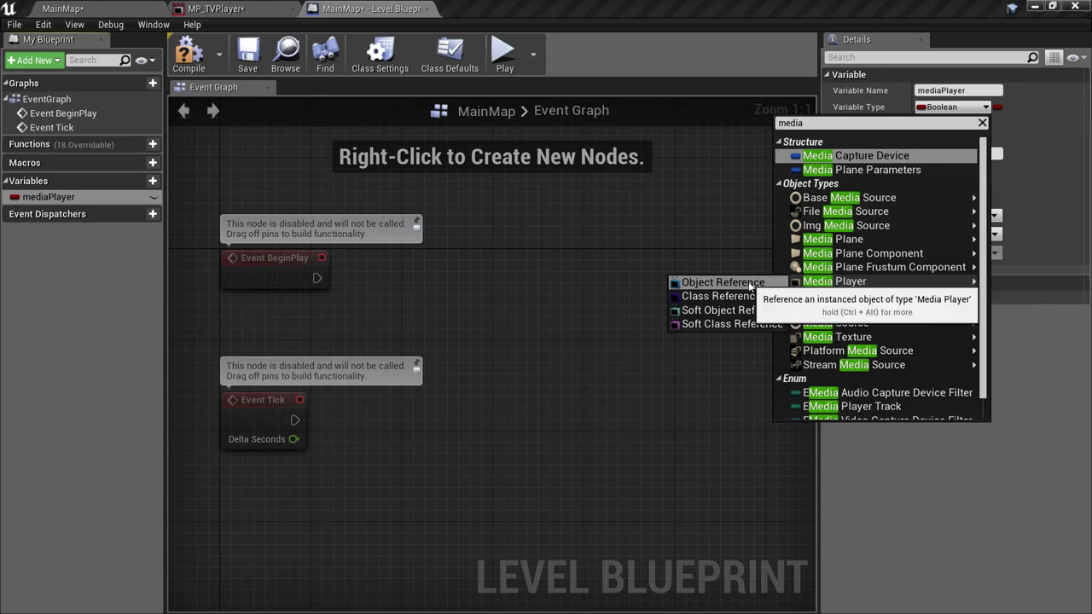
click(724, 282)
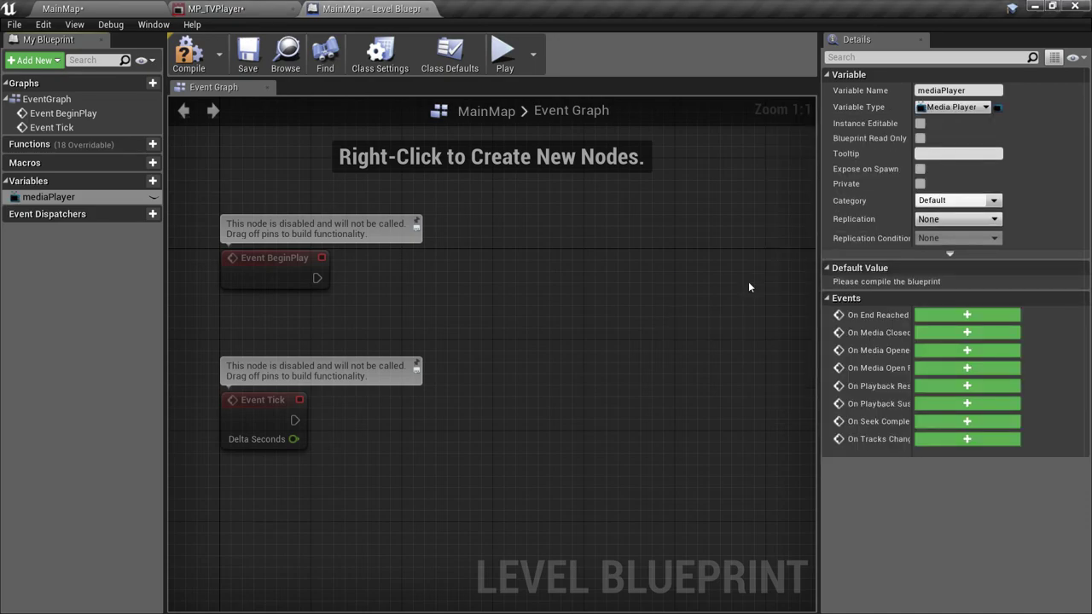
click(199, 54)
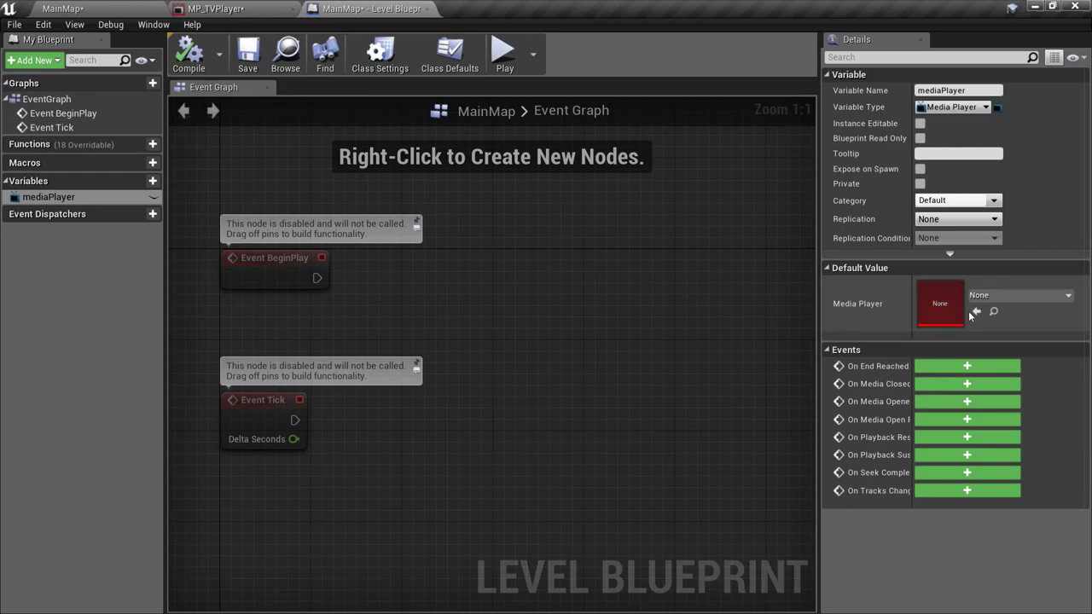
Set mediaPlayer's default value to MP_TVPlayer and drop it into the event graph.
click(995, 295)
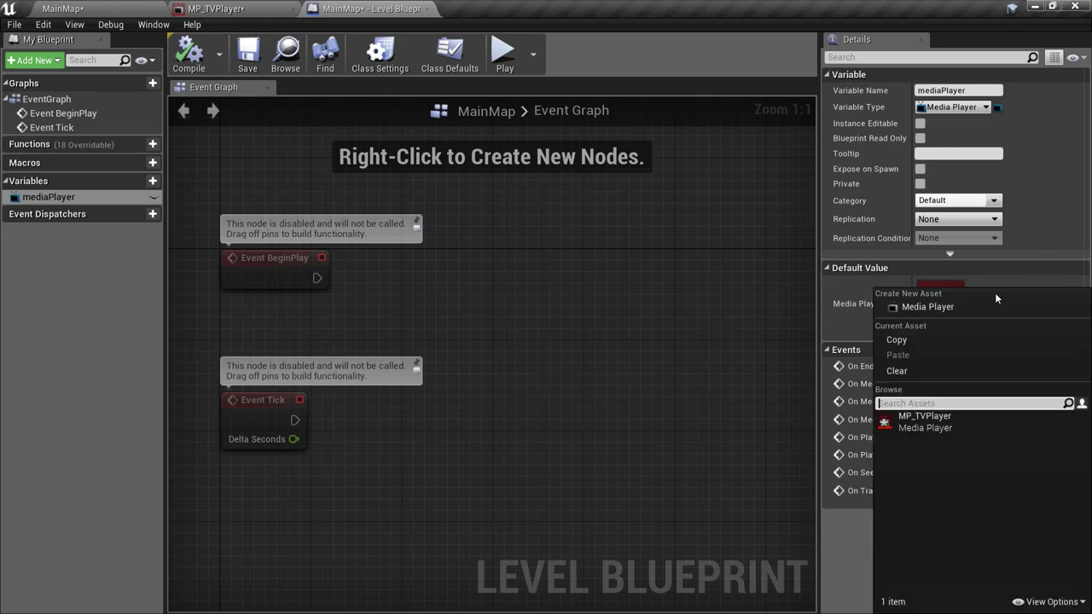
click(1008, 430)
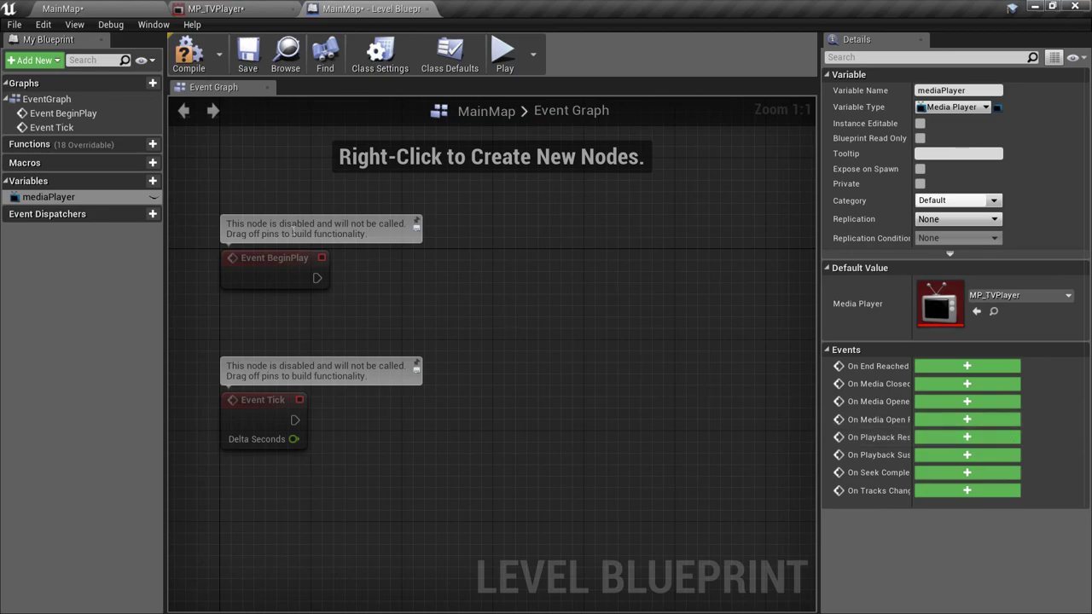
click(96, 202)
drag(95, 202, 518, 216)
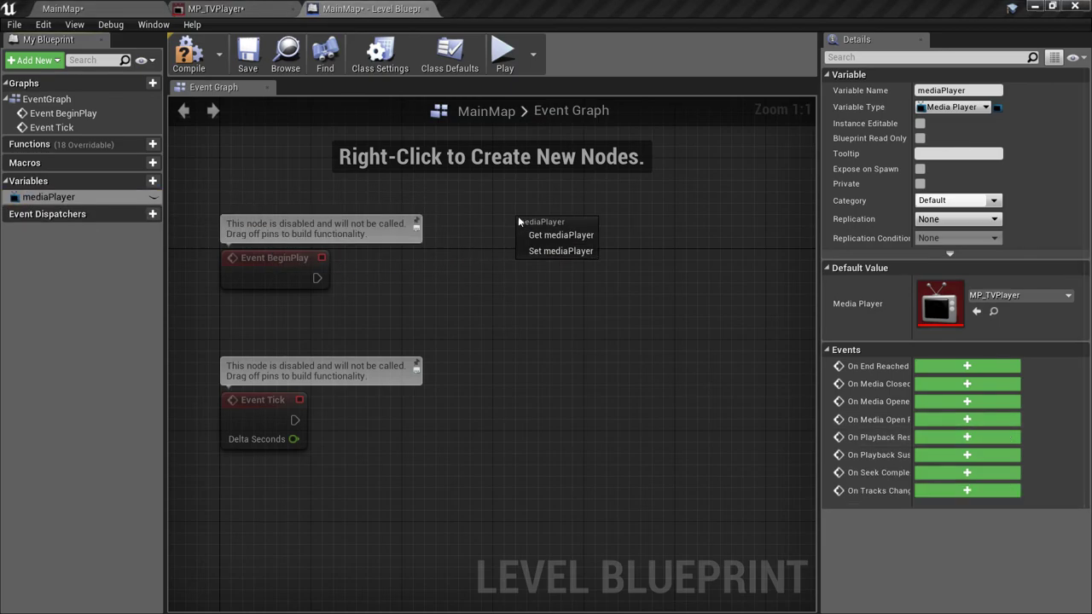
Add a Get mediaPlayer node feeding a new Open Source node.
click(571, 234)
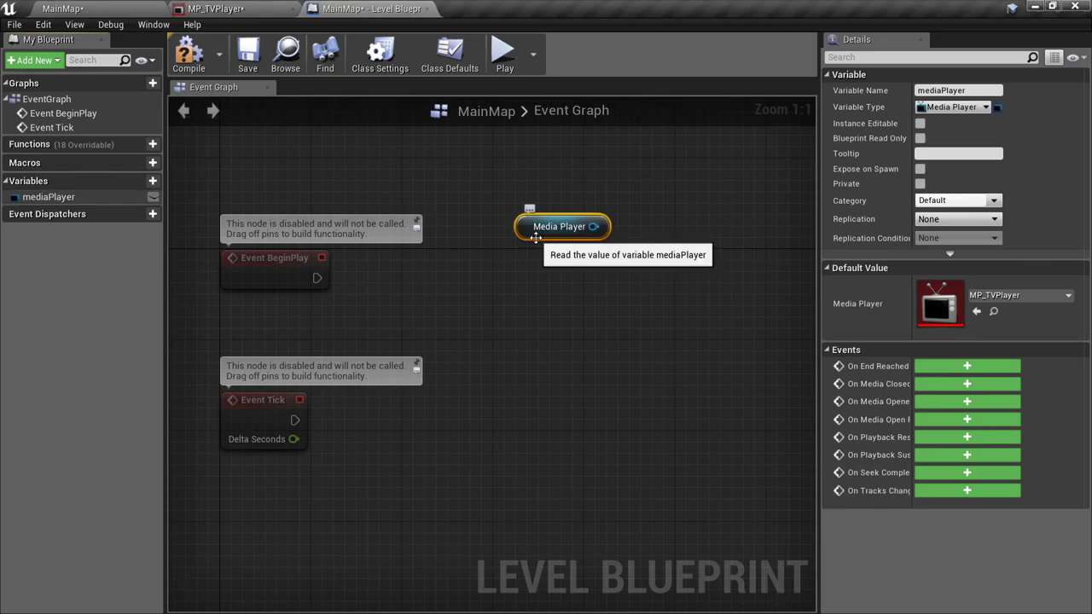
drag(578, 232, 641, 263)
text(open)
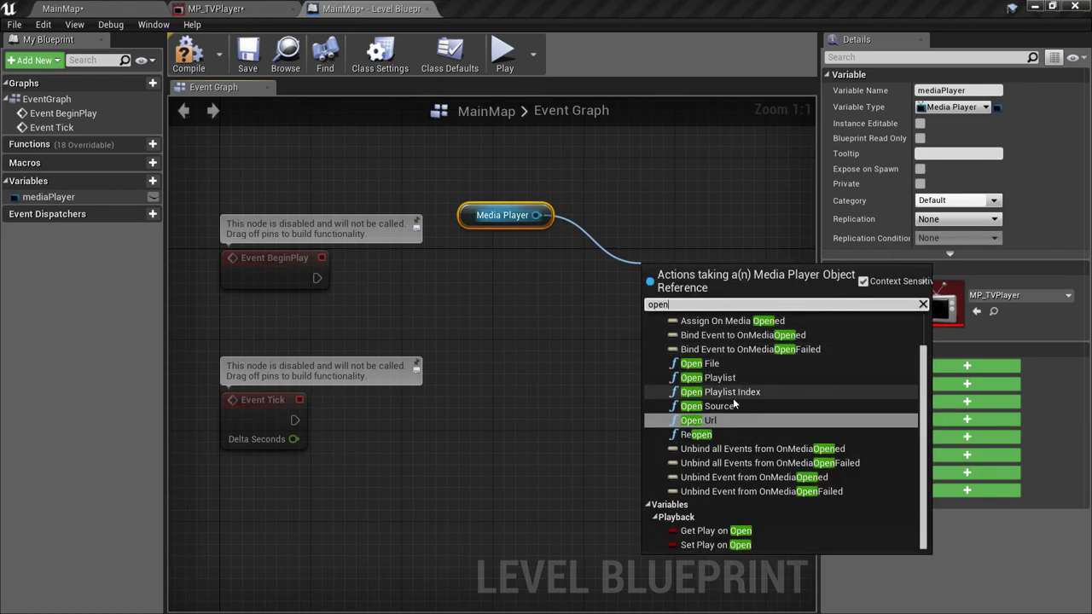
click(734, 404)
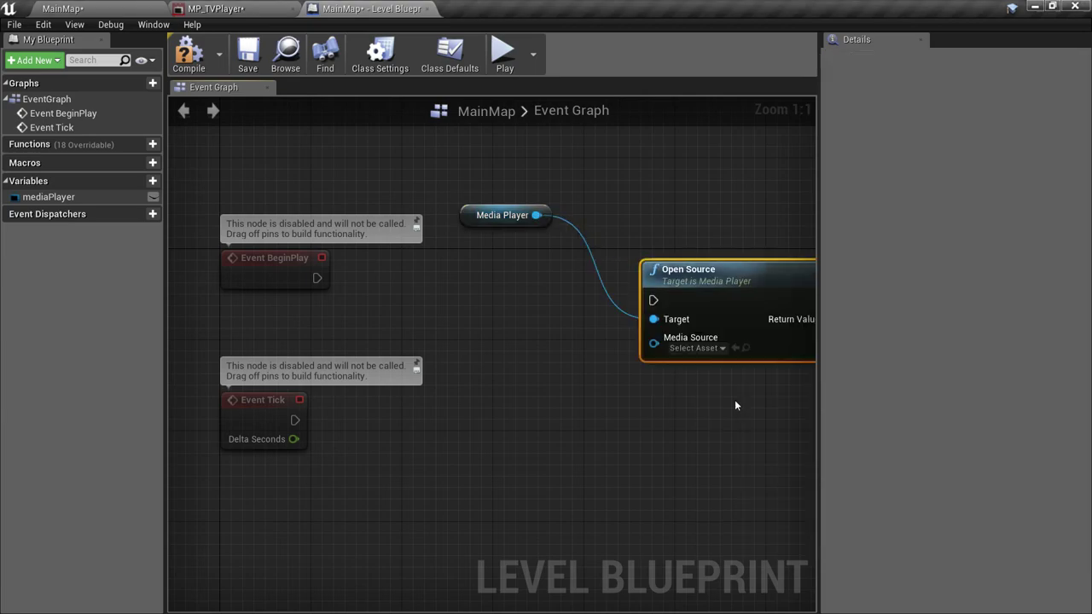
right_drag(743, 452, 630, 454)
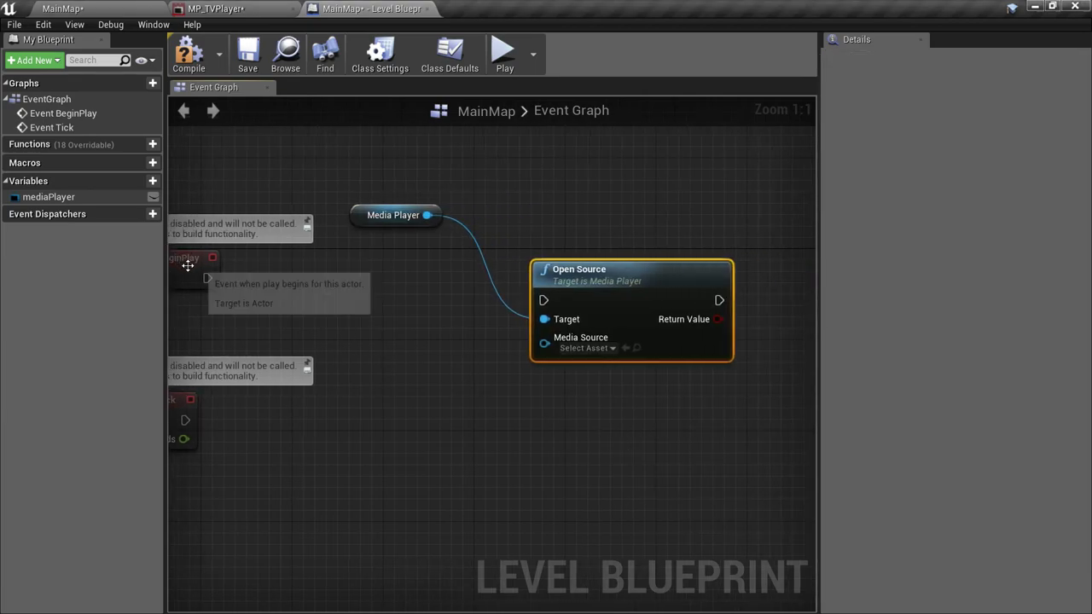
Wire Event BeginPlay into Open Source and set its media source to Lands_Of_Wind_-_Short.
right_drag(209, 303, 259, 308)
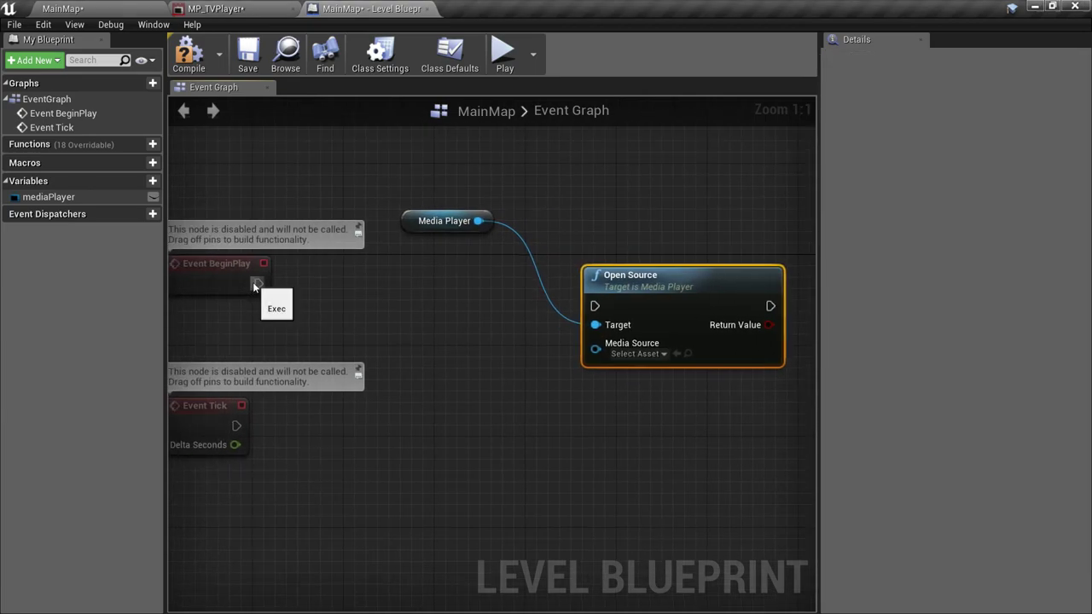
drag(259, 283, 587, 253)
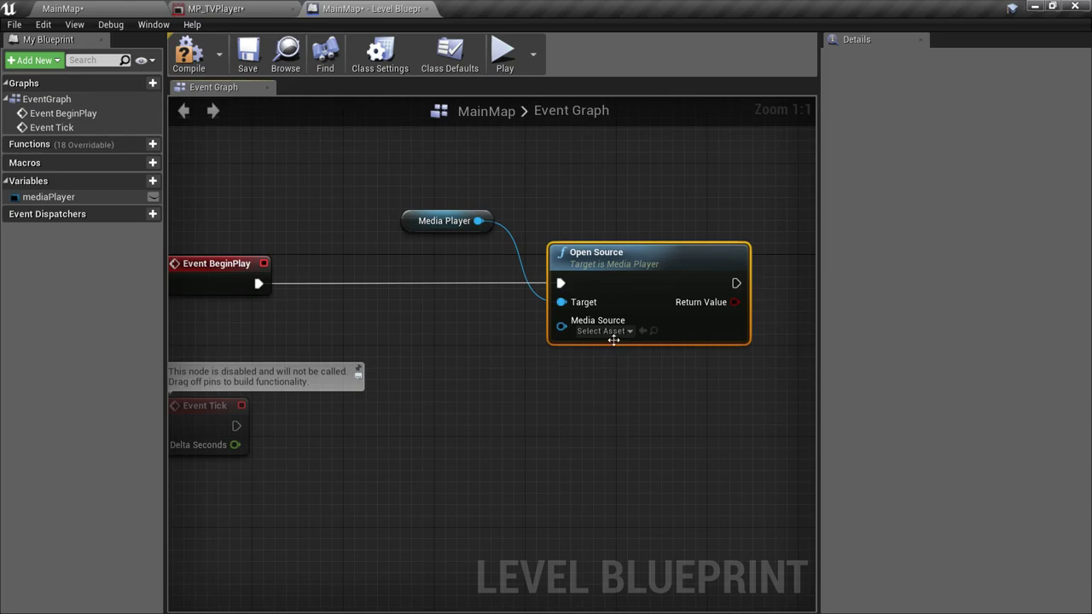
click(610, 332)
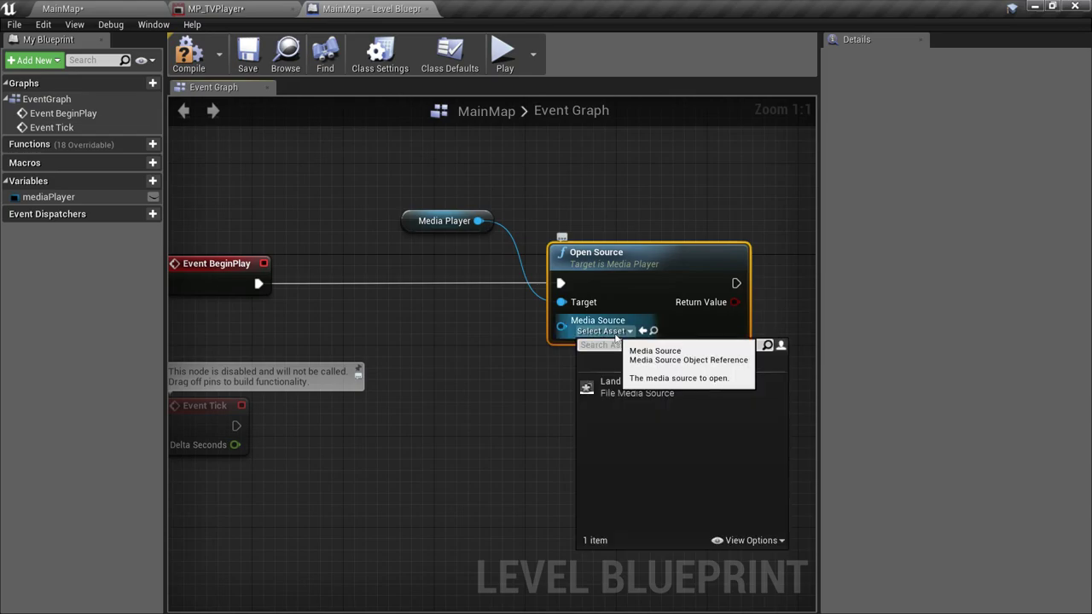
click(724, 388)
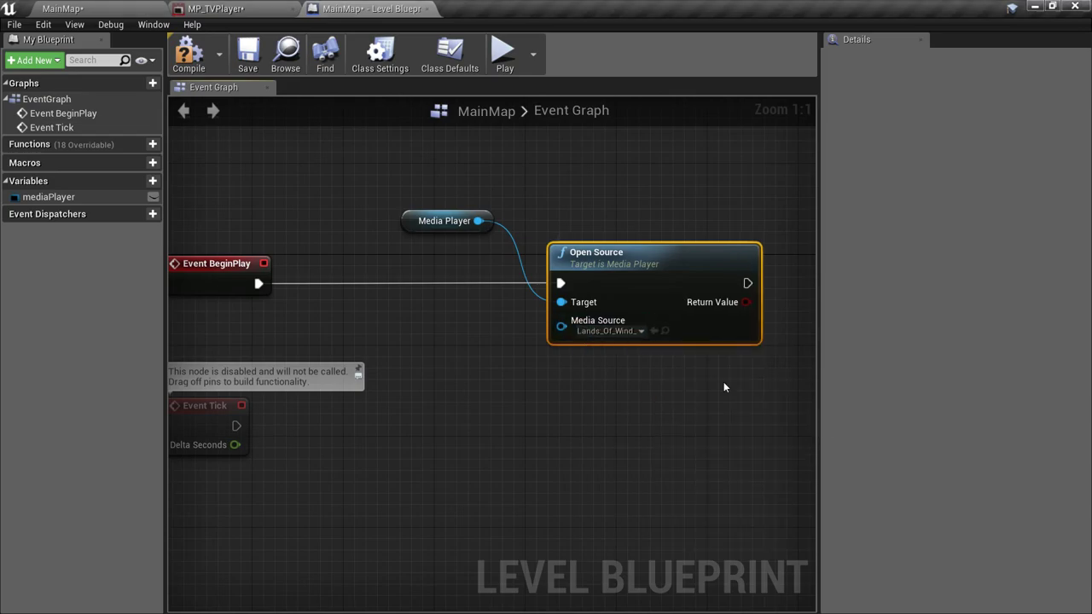
Save the level, close the Level Blueprint, and play Lands_Of_Wind_-_Short in MP_TVPlayer.
click(245, 55)
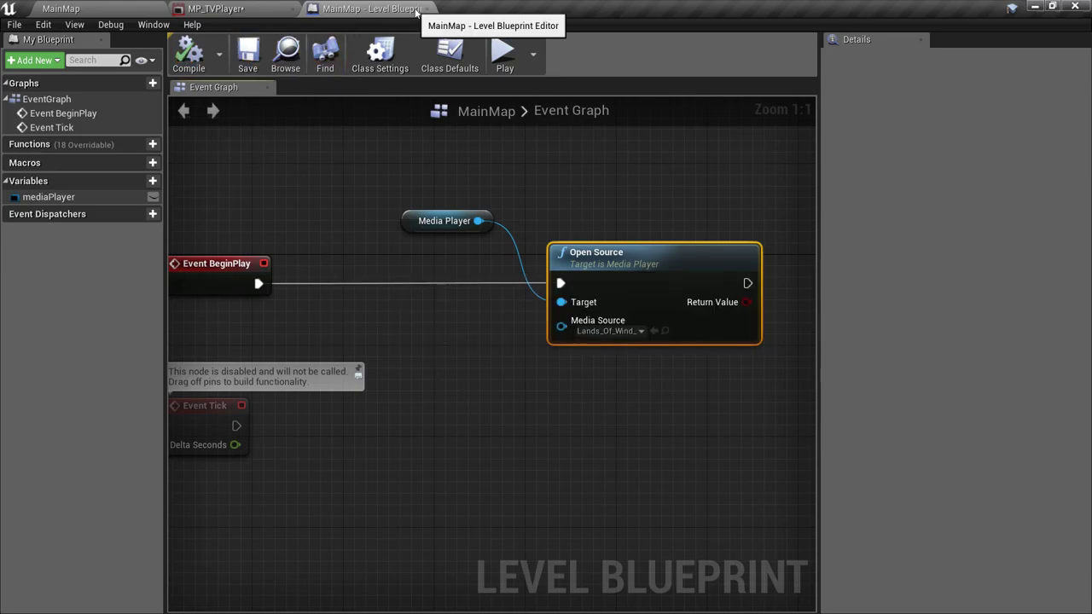
click(421, 8)
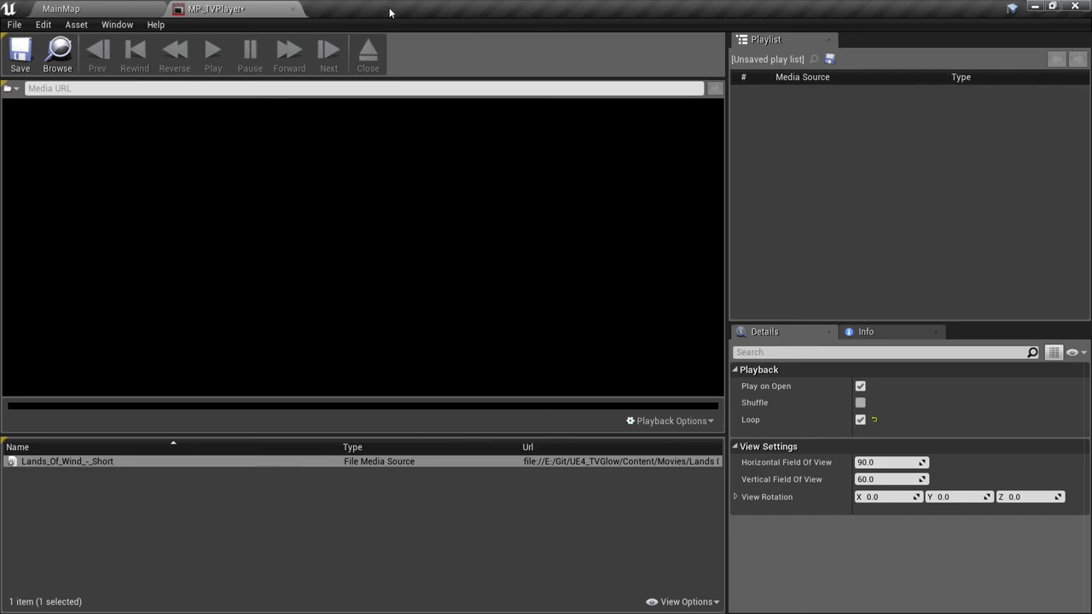
double_click(117, 461)
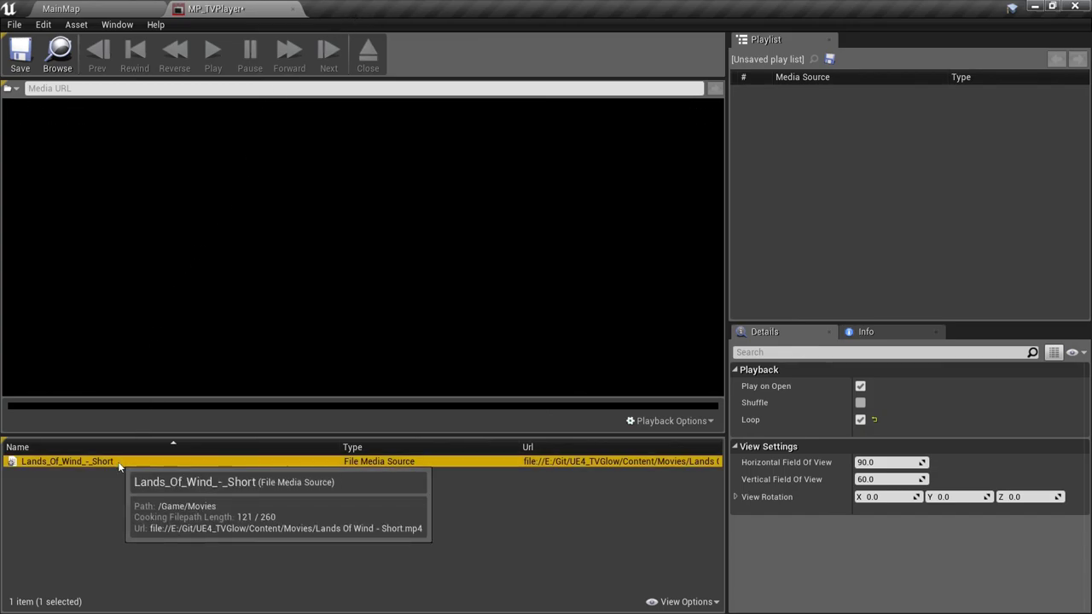
In MainMap, toggle the work light off and on, then open MP_TVPlayer_Video_Mat.
click(124, 11)
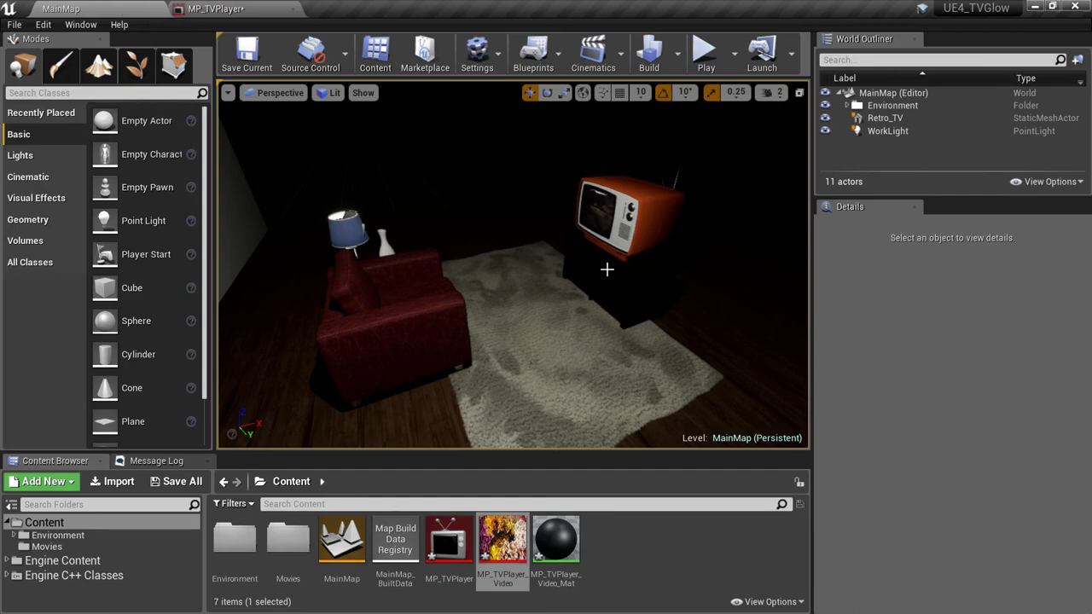
click(825, 132)
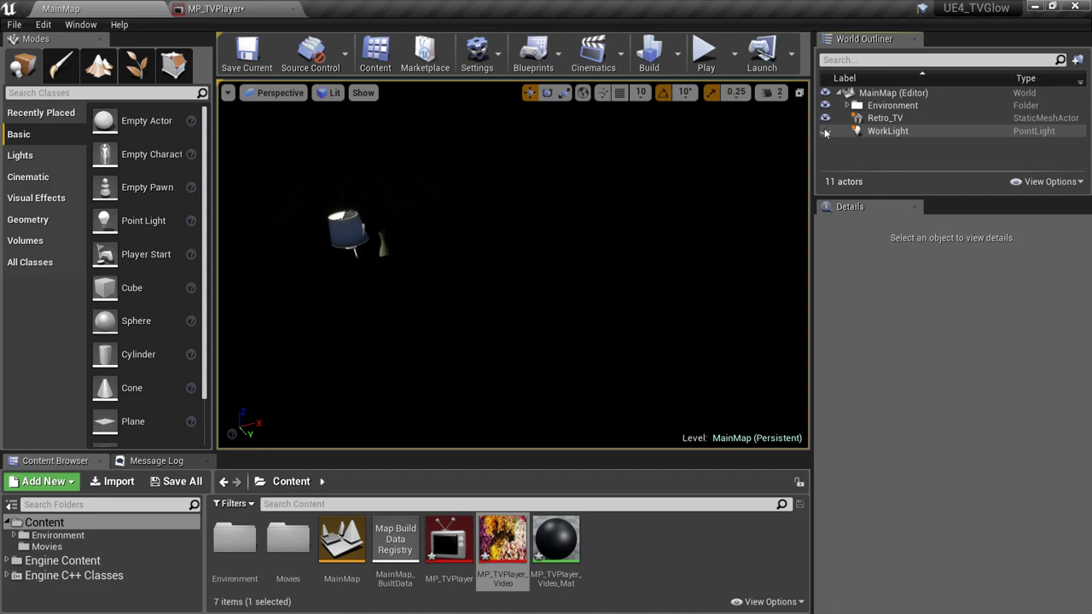
click(825, 131)
click(621, 566)
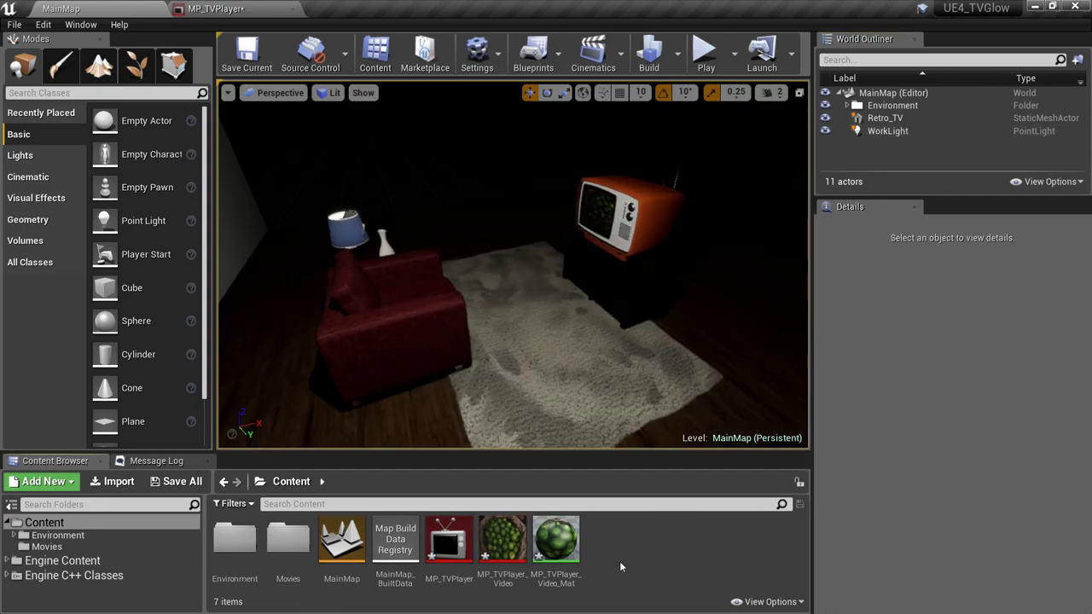
double_click(556, 543)
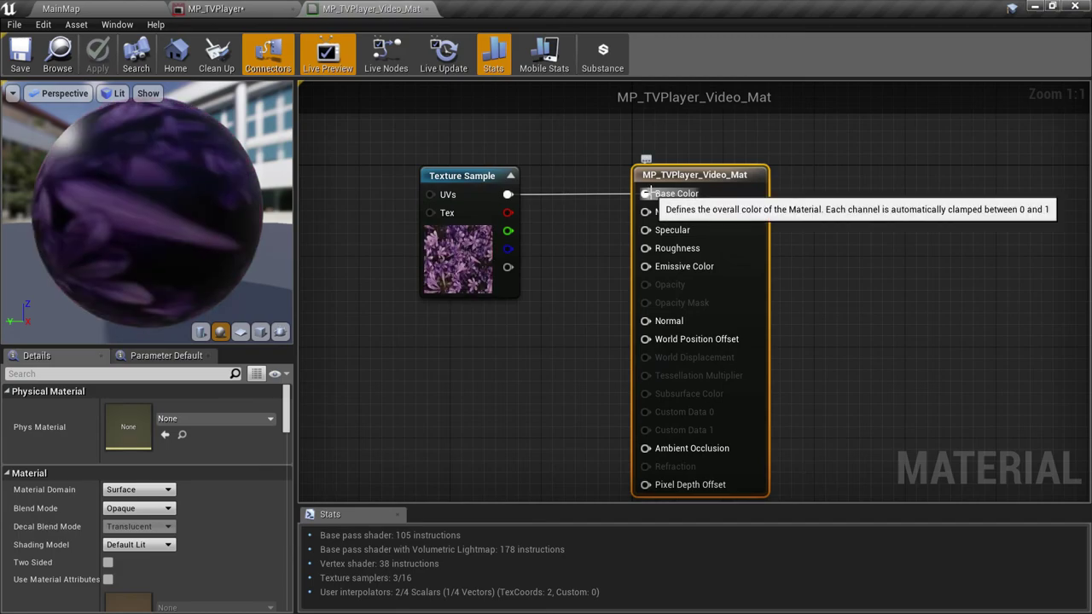
Move the video texture's wire from Base Color to Emissive Color, save, and return to MainMap.
ctrl+drag(645, 193, 642, 266)
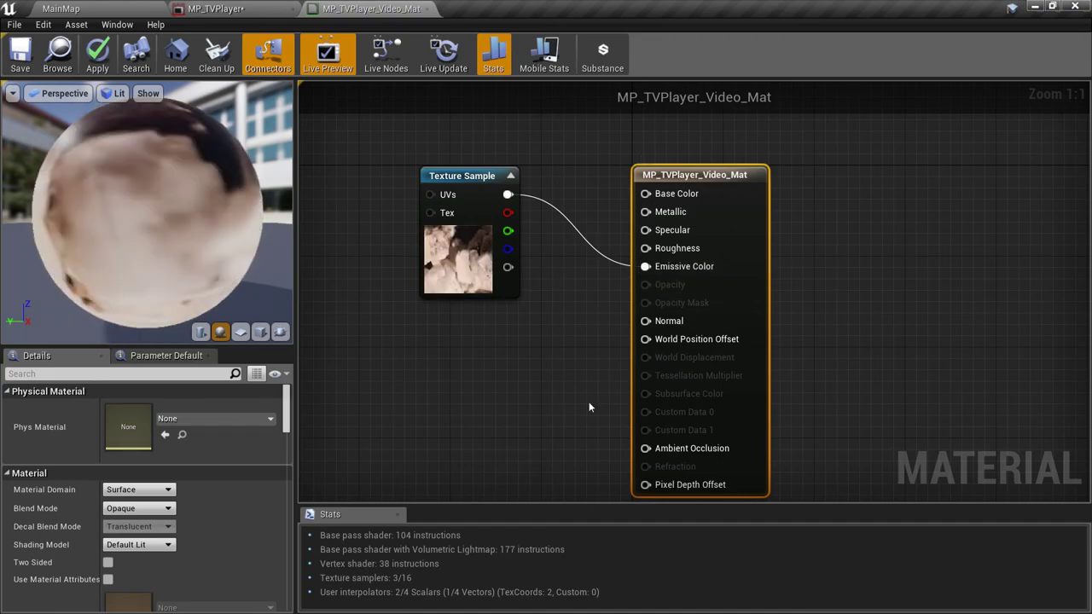
click(30, 51)
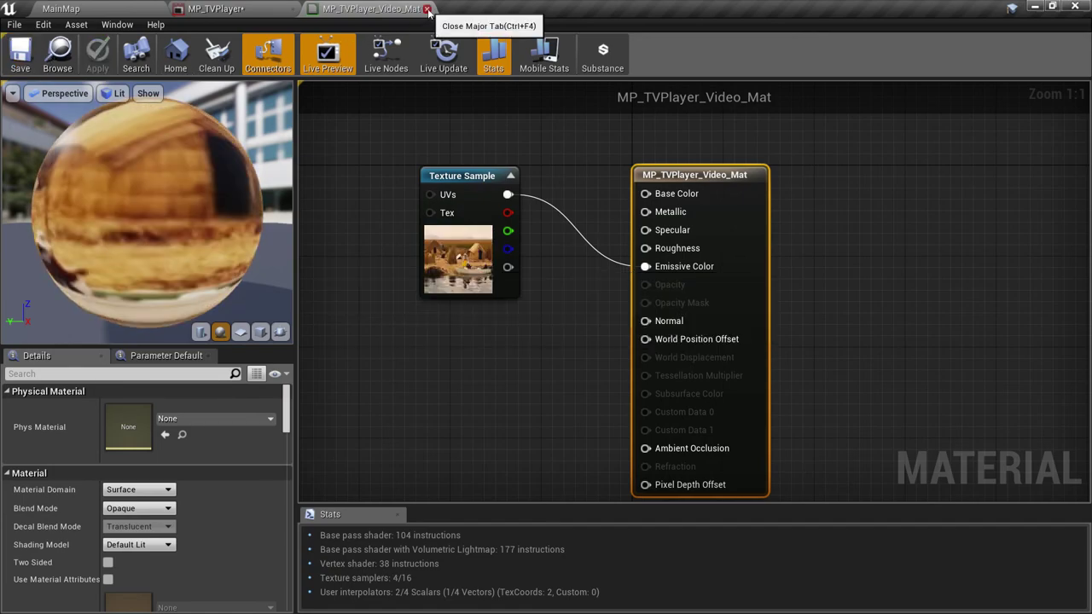
click(191, 10)
click(60, 8)
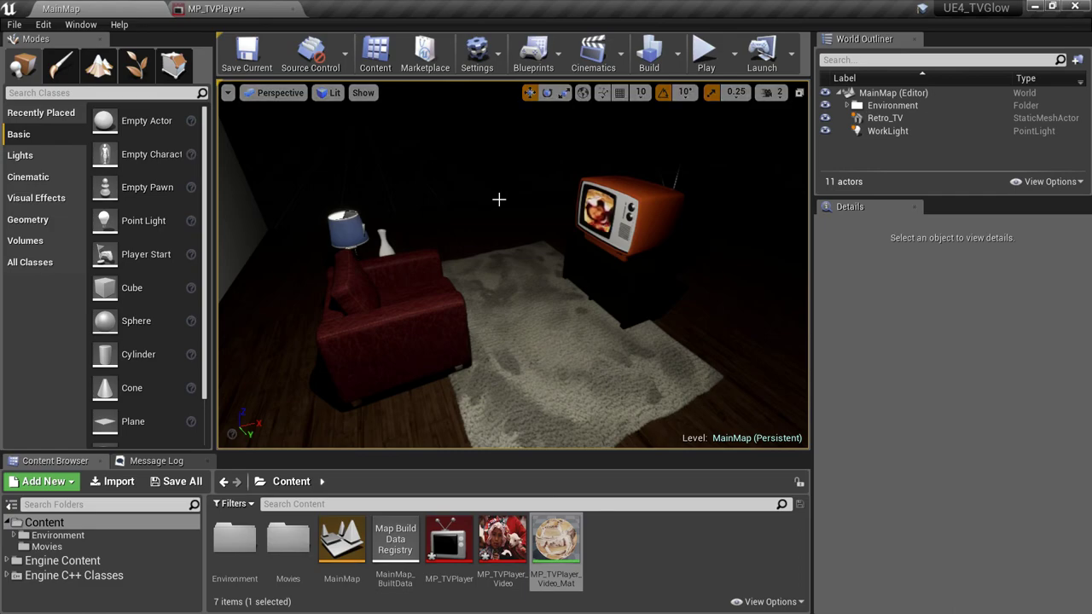
click(711, 58)
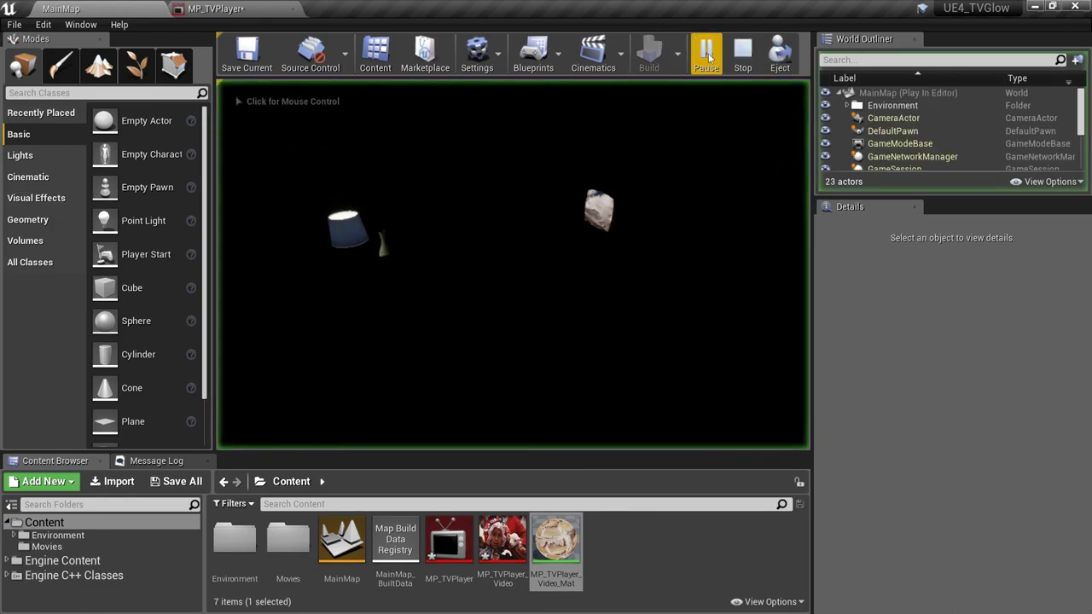
click(633, 273)
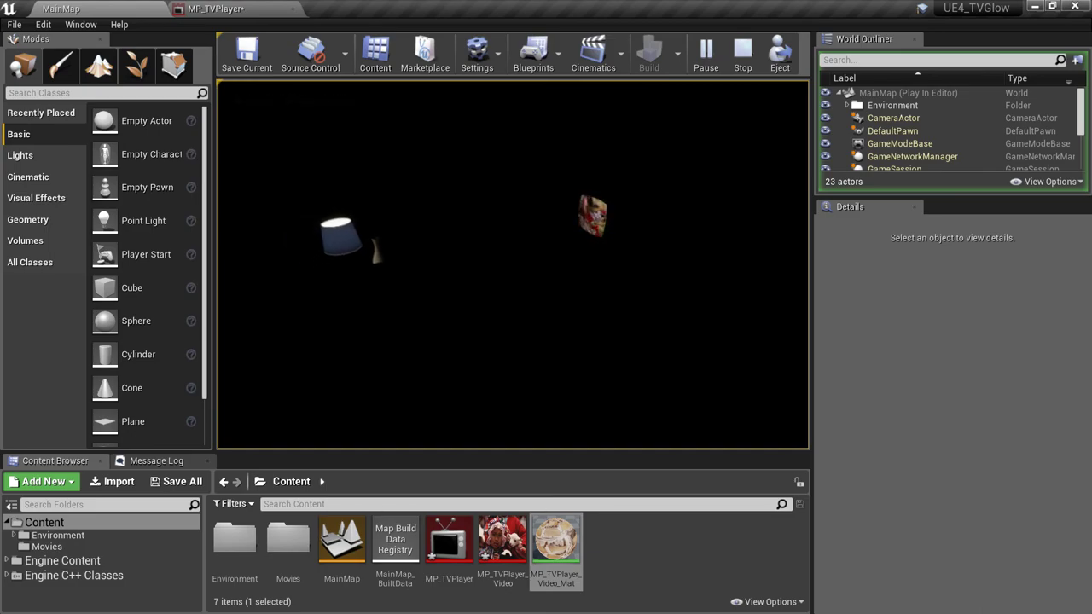
key(Escape)
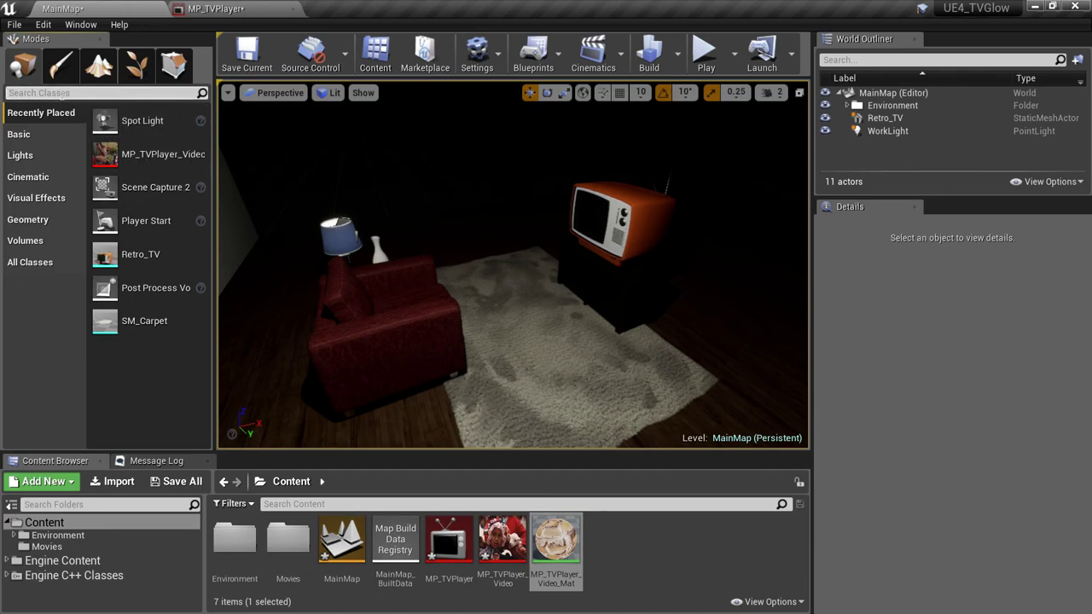
Search 'scene' in Modes, add a Scene Capture 2D, and position it facing the TV screen.
click(61, 92)
text(scene)
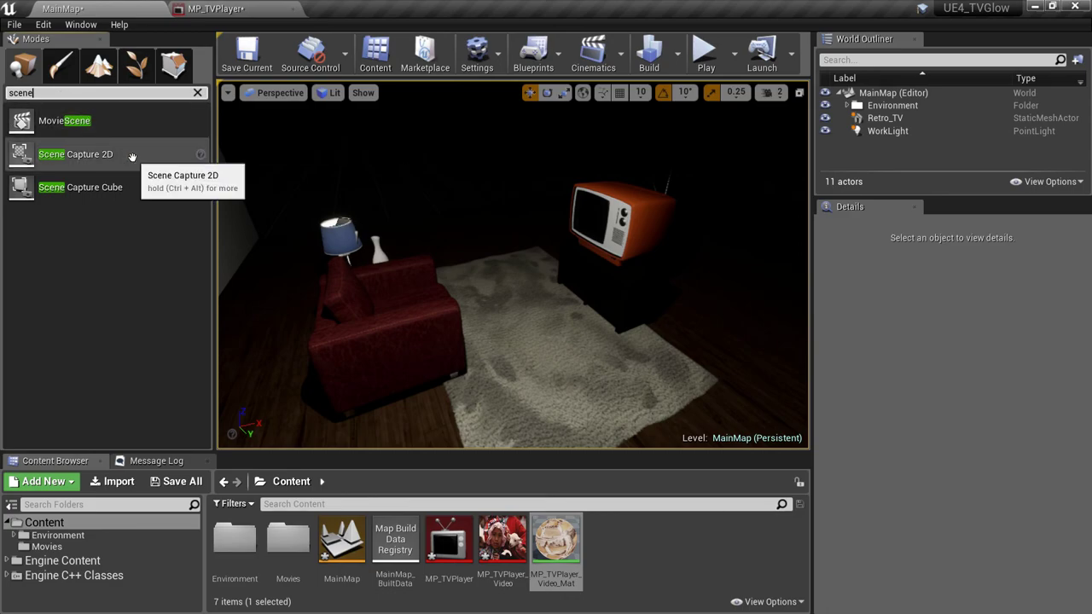
drag(133, 156, 553, 201)
drag(600, 231, 621, 236)
drag(597, 180, 597, 172)
drag(627, 206, 574, 231)
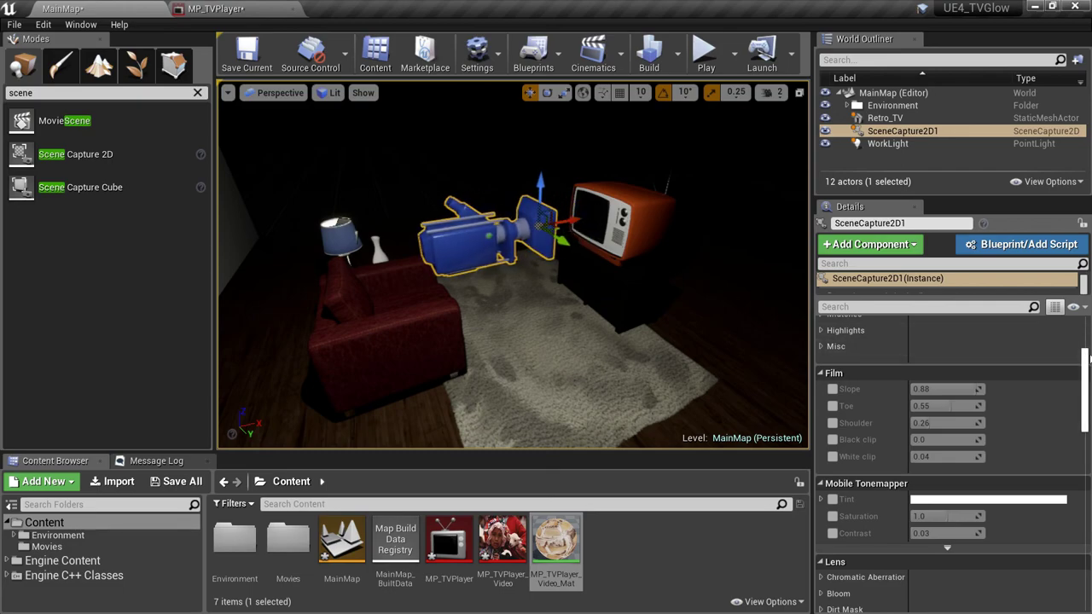
drag(1085, 358, 1078, 478)
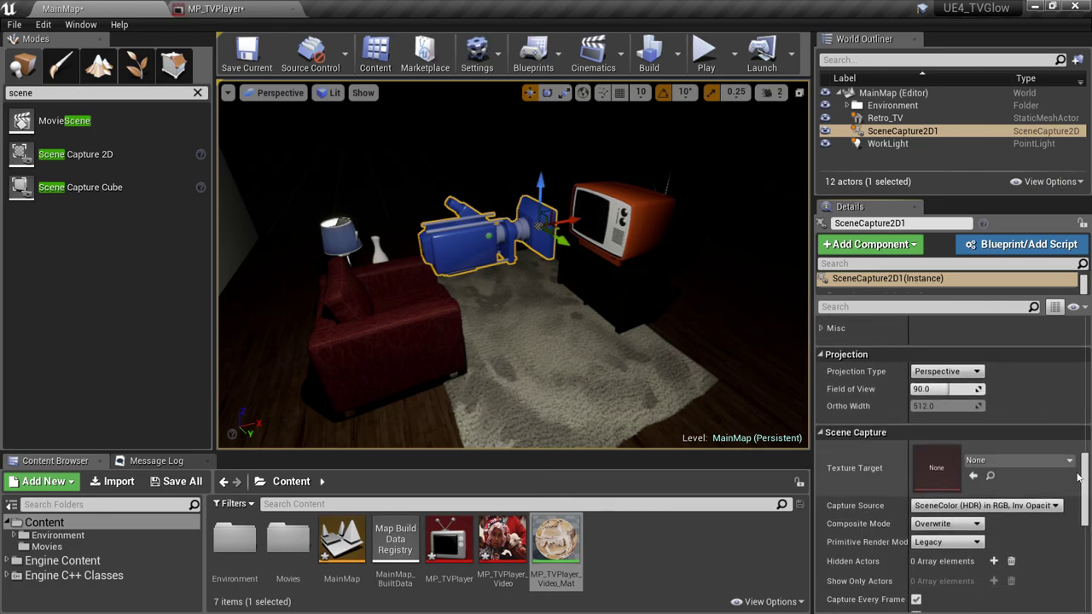
Set SceneCapture2D1's Projection Type to Orthographic and its Ortho Width to 200.
click(961, 375)
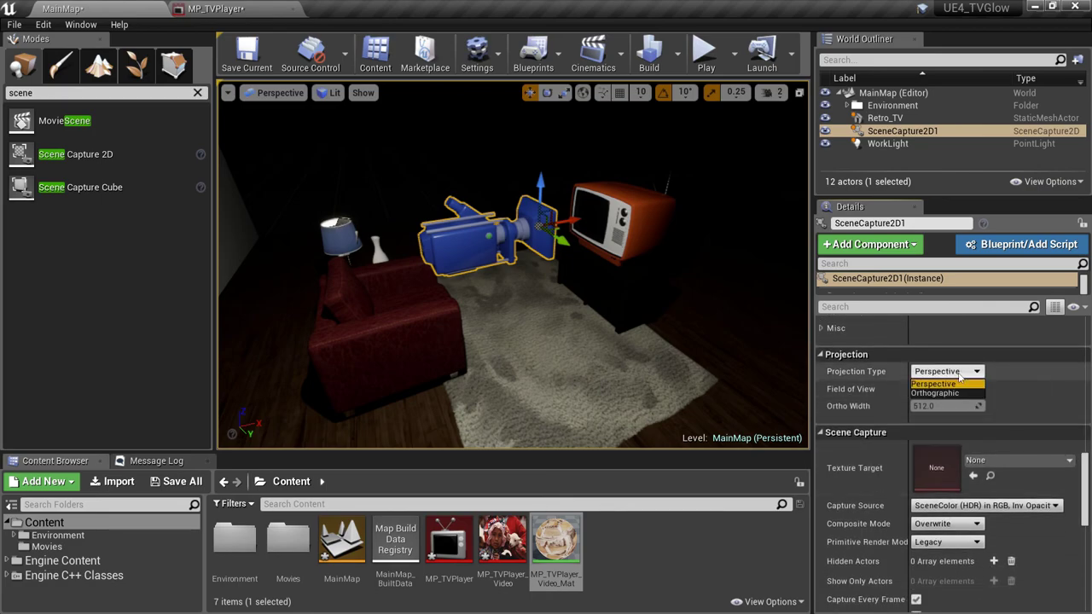
click(958, 395)
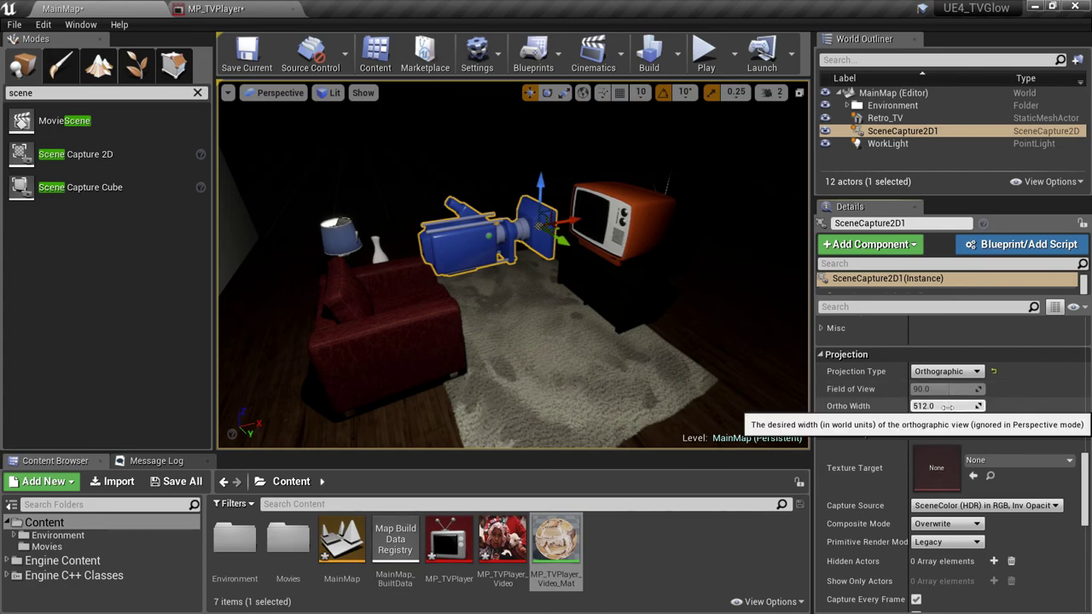
click(947, 406)
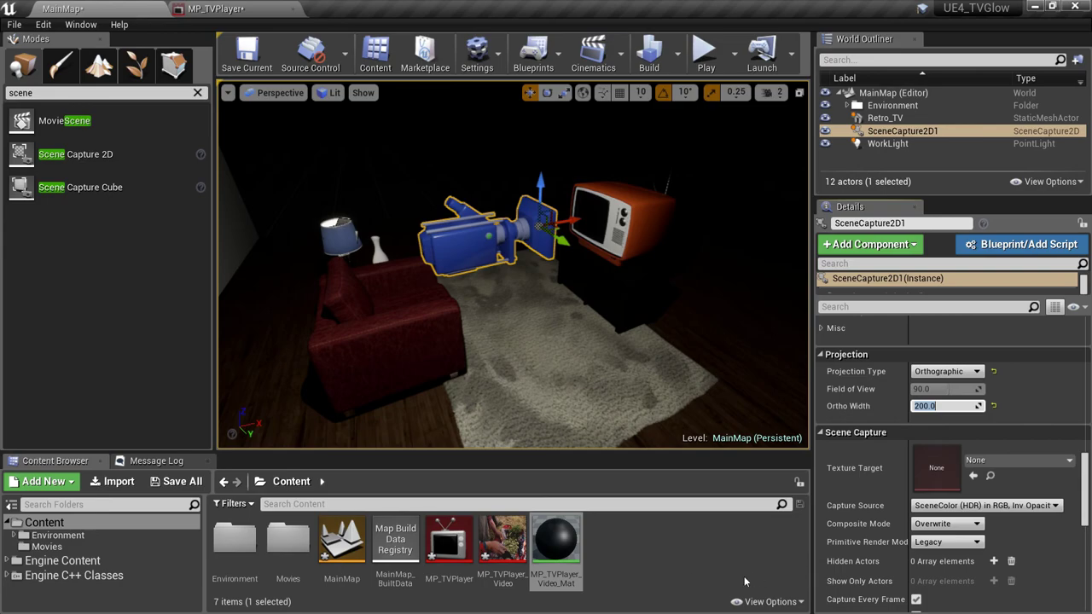
Create a render target named RT_TVContent and assign it as SceneCapture2D1's Texture Target.
right_click(615, 537)
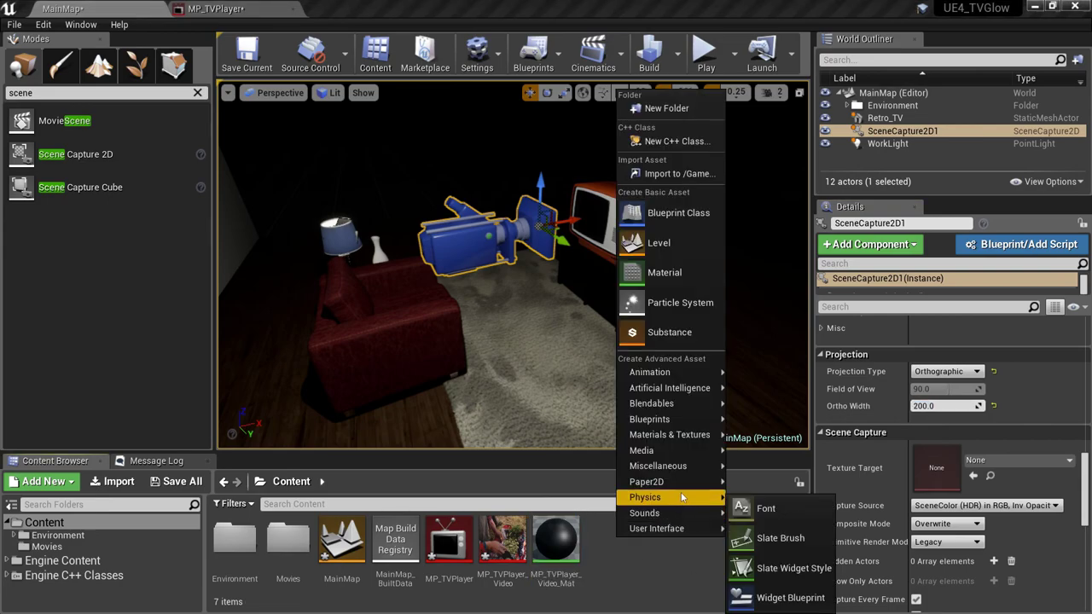
mouse_move(699, 441)
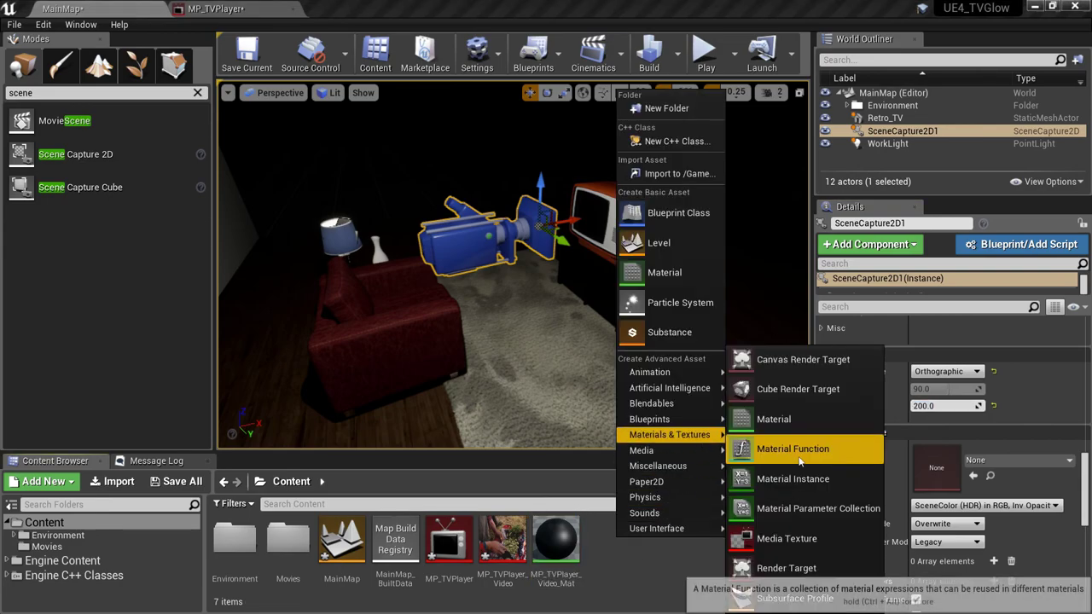
click(842, 568)
text(RT)
text(_TVConte)
text(nt)
key(Return)
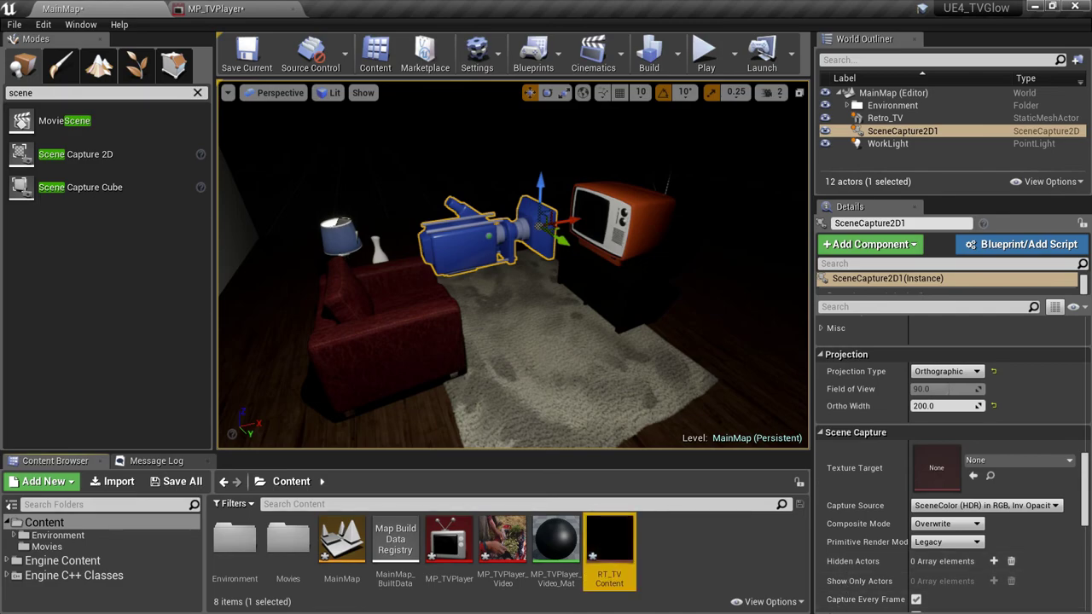
drag(622, 555, 958, 472)
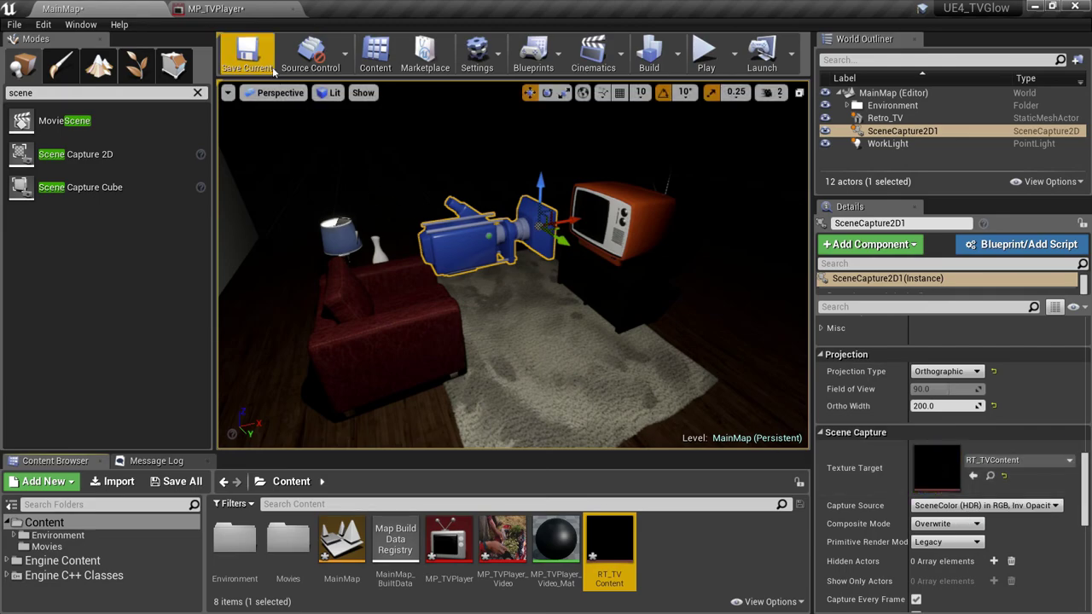
Start the Lands_Of_Wind_-_Short video playing in MP_TVPlayer, then go back to MainMap.
click(249, 8)
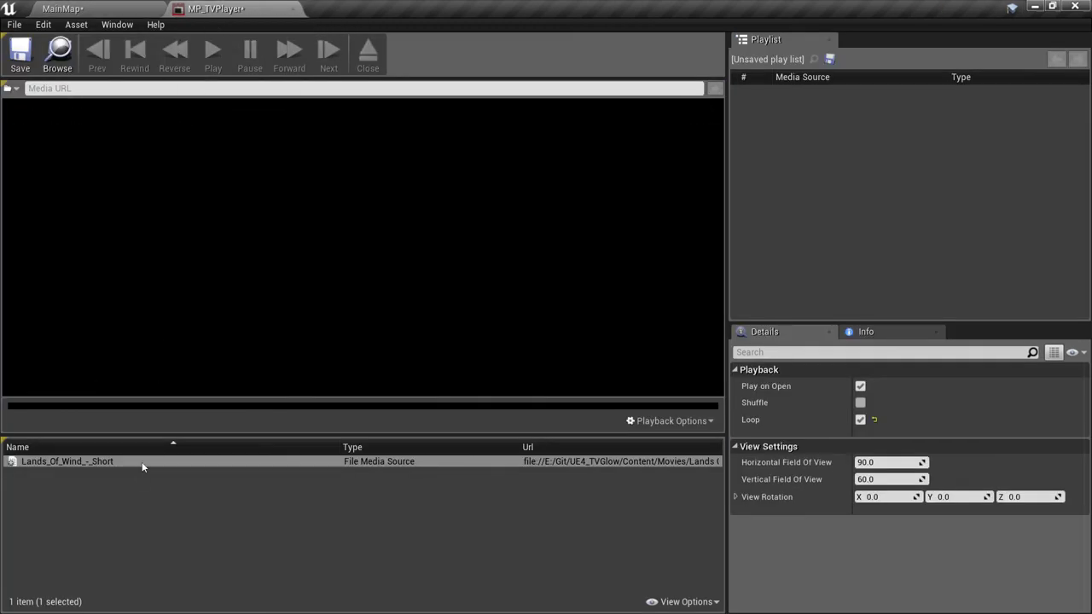
double_click(136, 462)
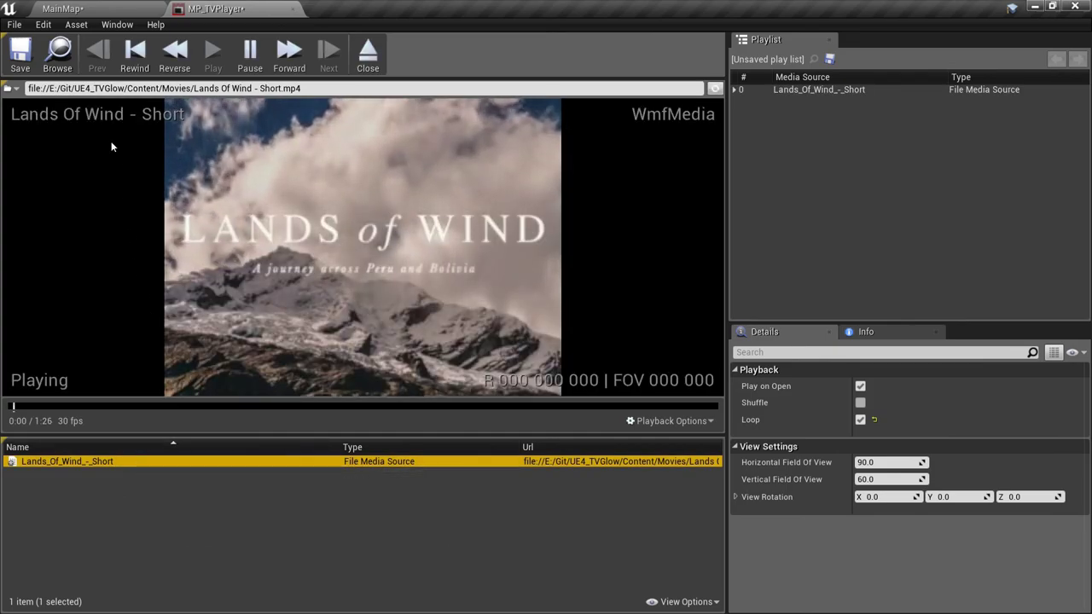
click(95, 11)
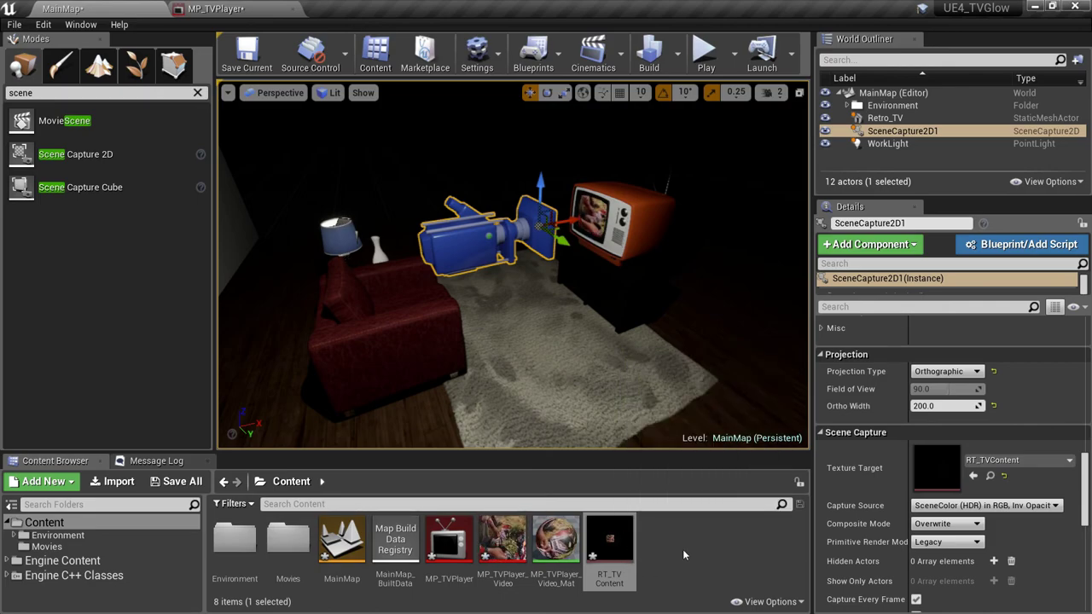
Inspect RT_TVContent's captured TV with the alpha channel toggled off and back on.
double_click(619, 541)
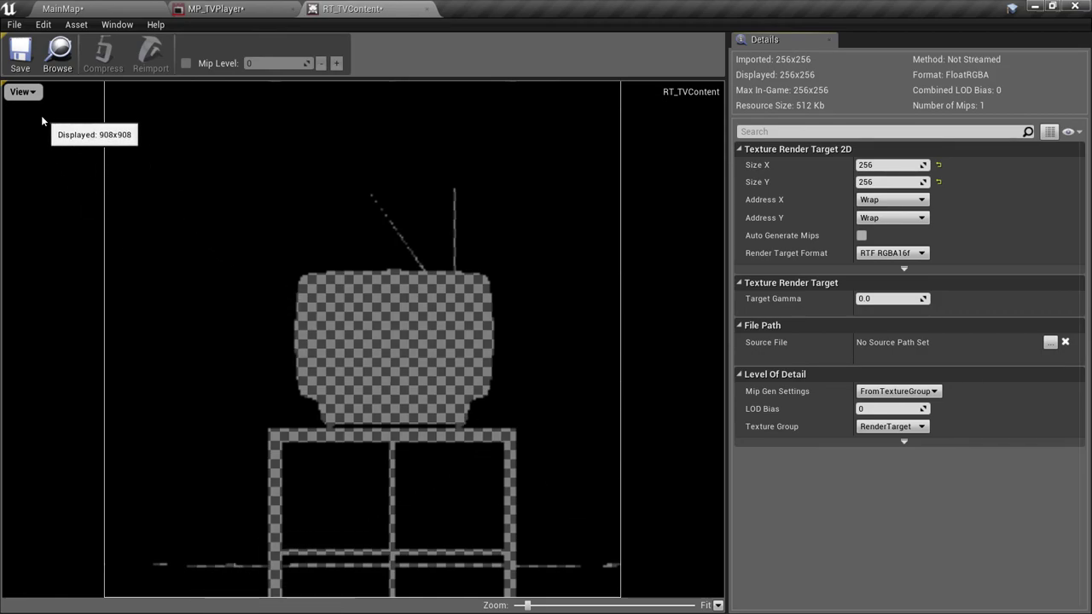
click(21, 91)
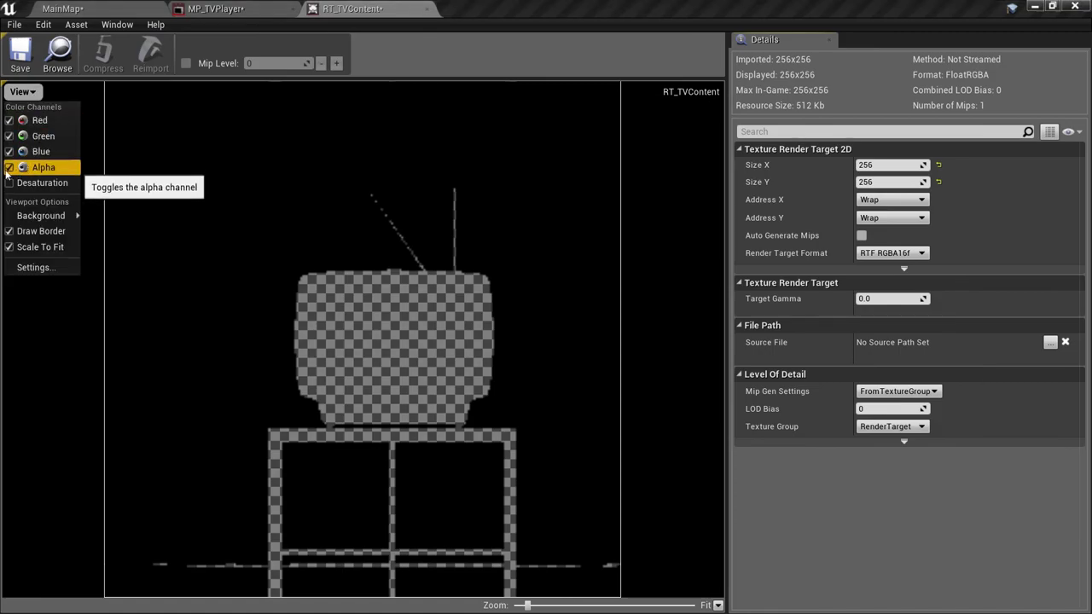
click(10, 169)
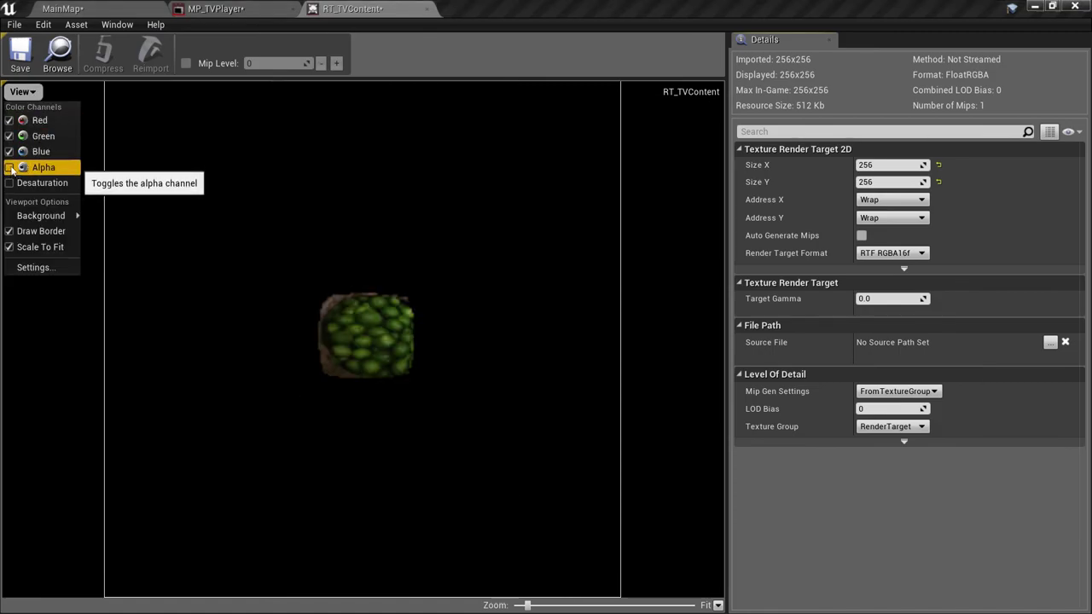
click(10, 169)
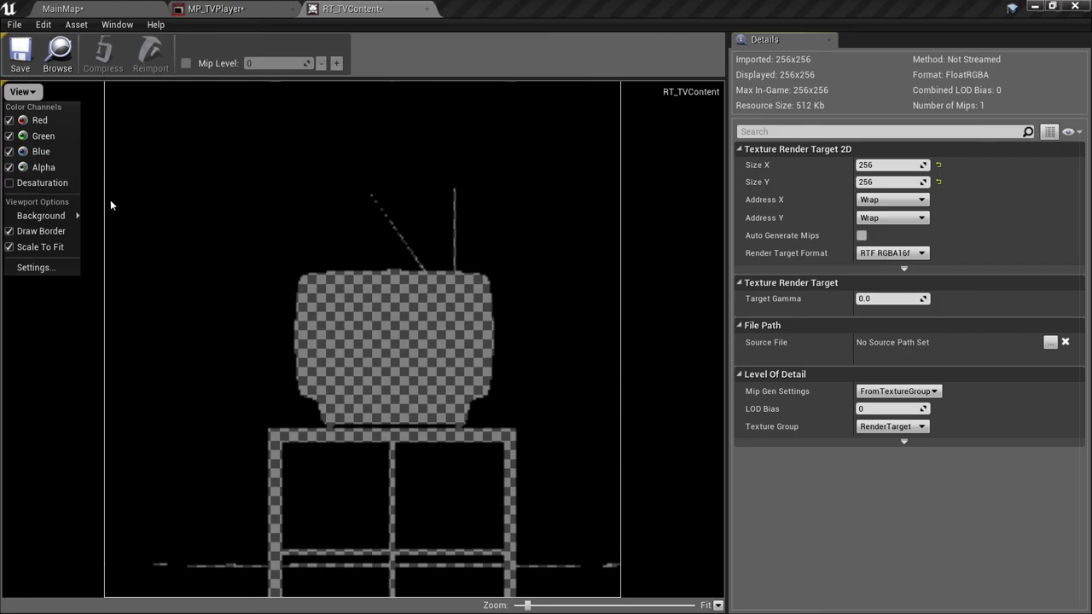
click(109, 11)
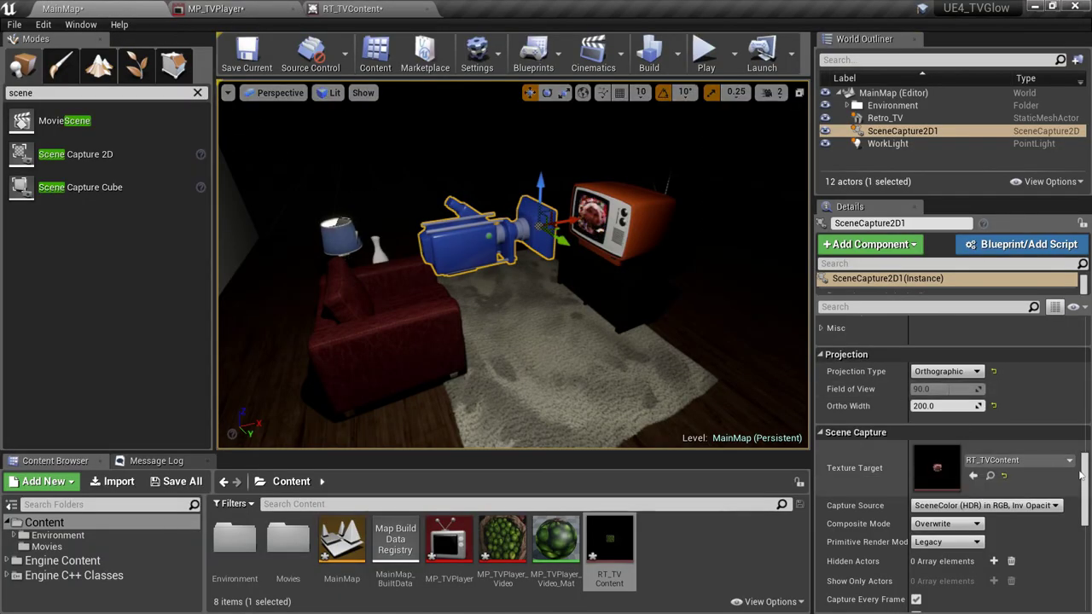
Set Primitive Render Mode to Use ShowOnly List and add Retro_TV as the only Show Only actor.
scroll(1084, 471, down, 2)
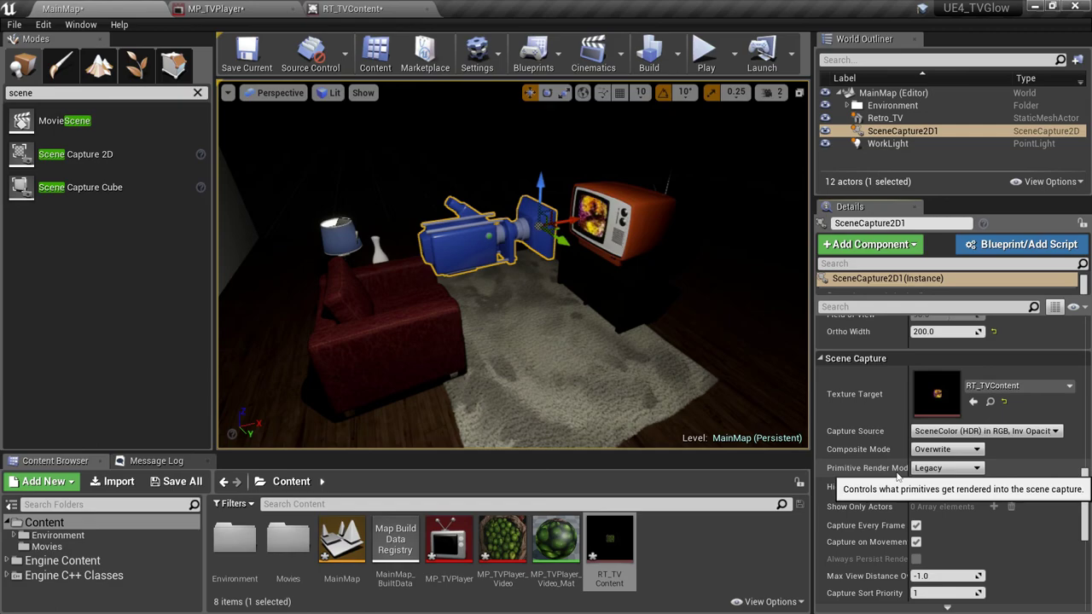
click(949, 469)
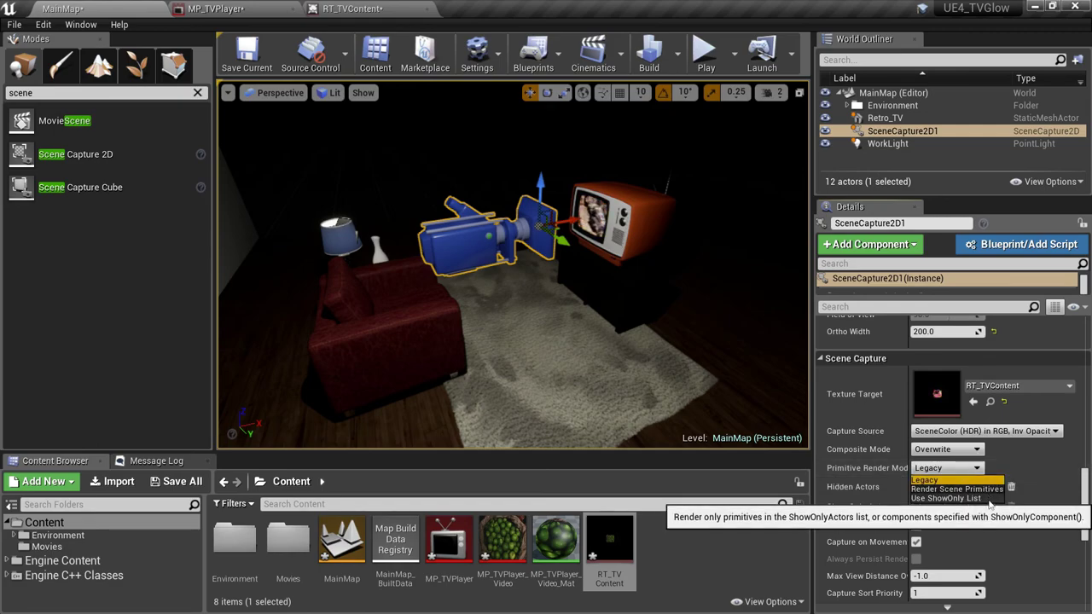
click(947, 498)
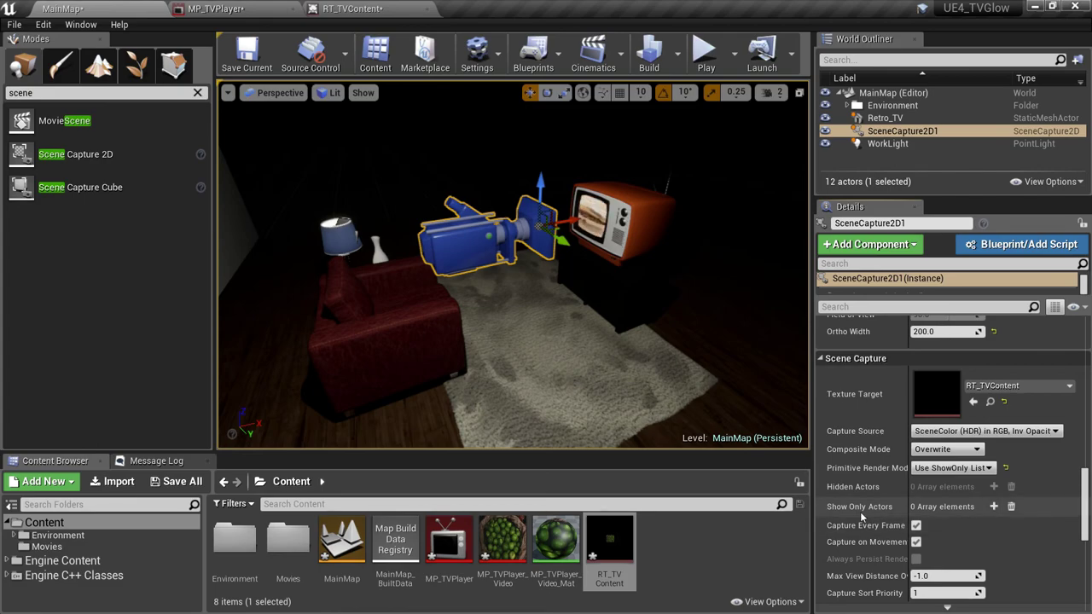
click(993, 507)
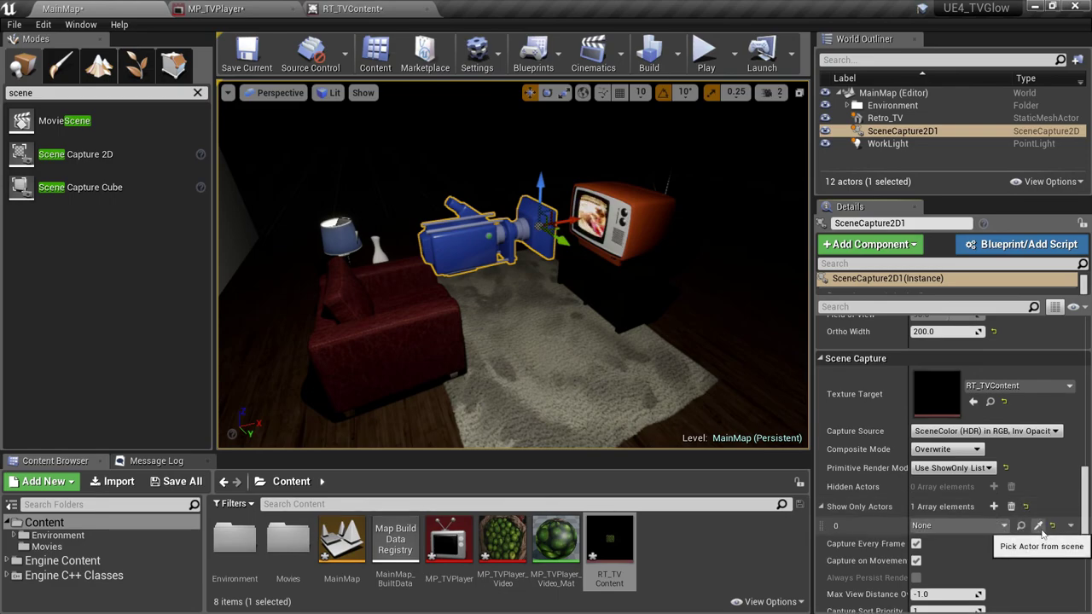
click(1038, 525)
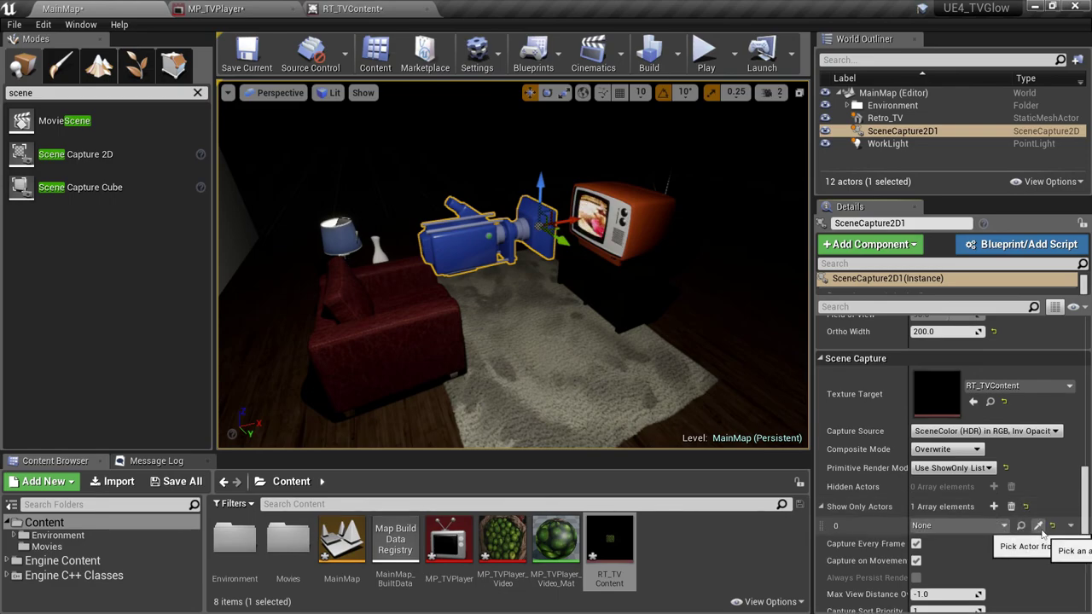
click(595, 209)
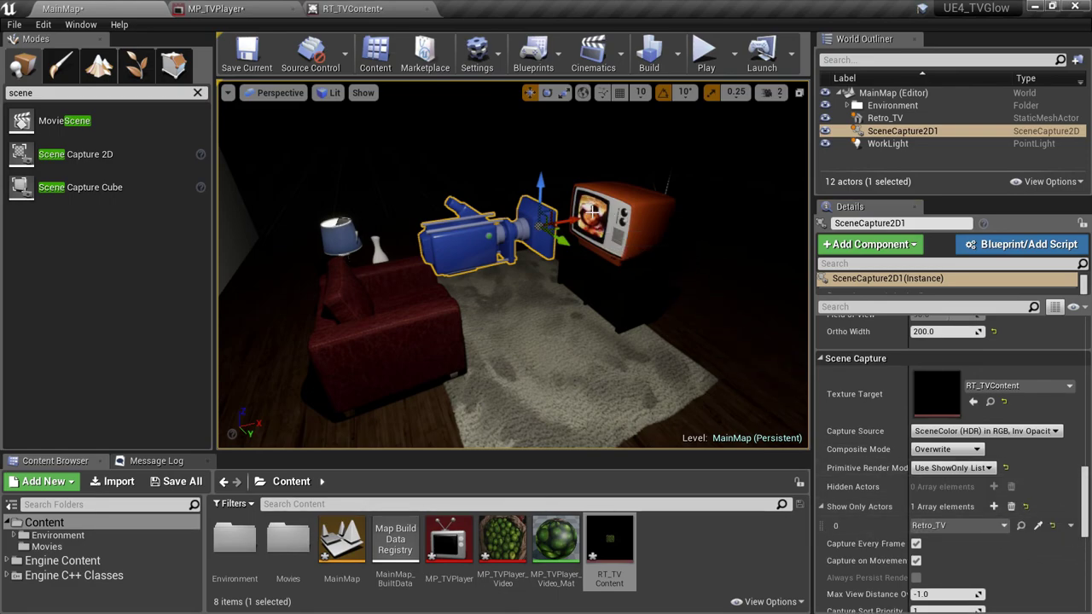
Check the new TV-only capture in RT_TVContent, then go back to MainMap.
click(693, 567)
double_click(619, 548)
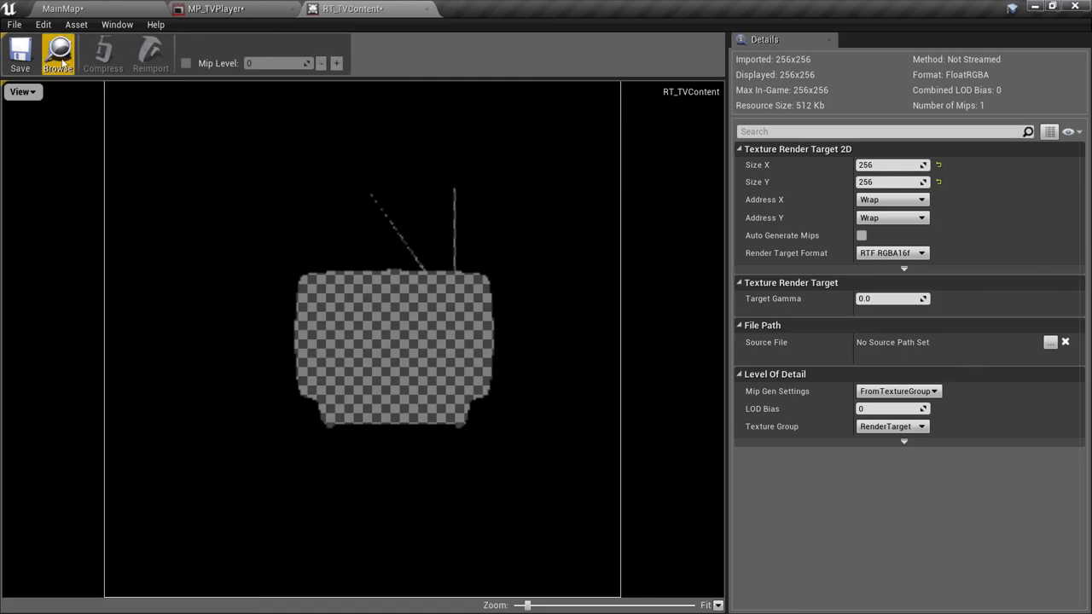
click(426, 9)
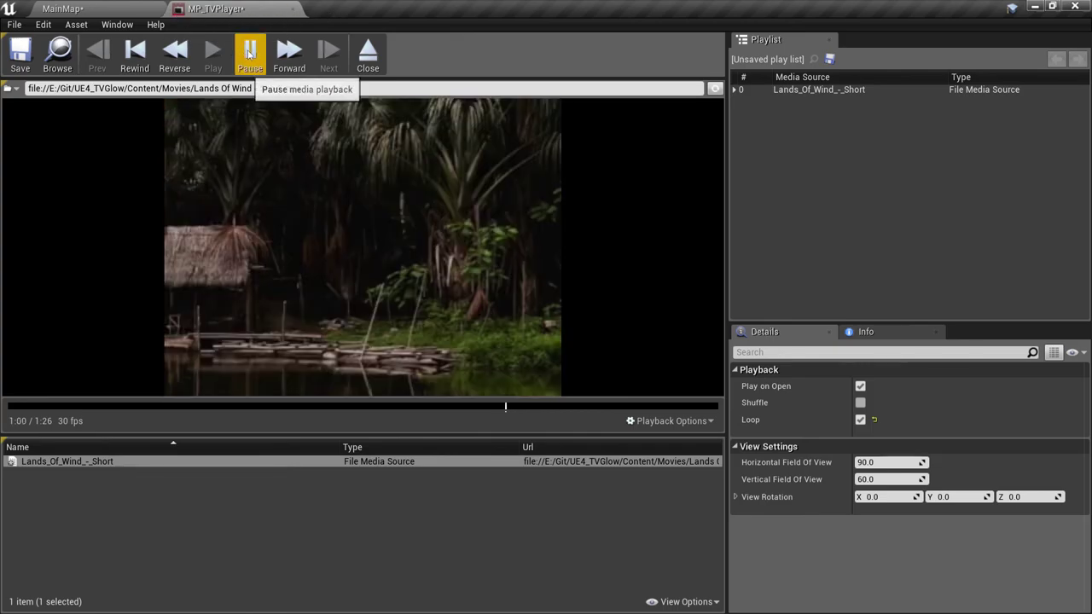
click(128, 10)
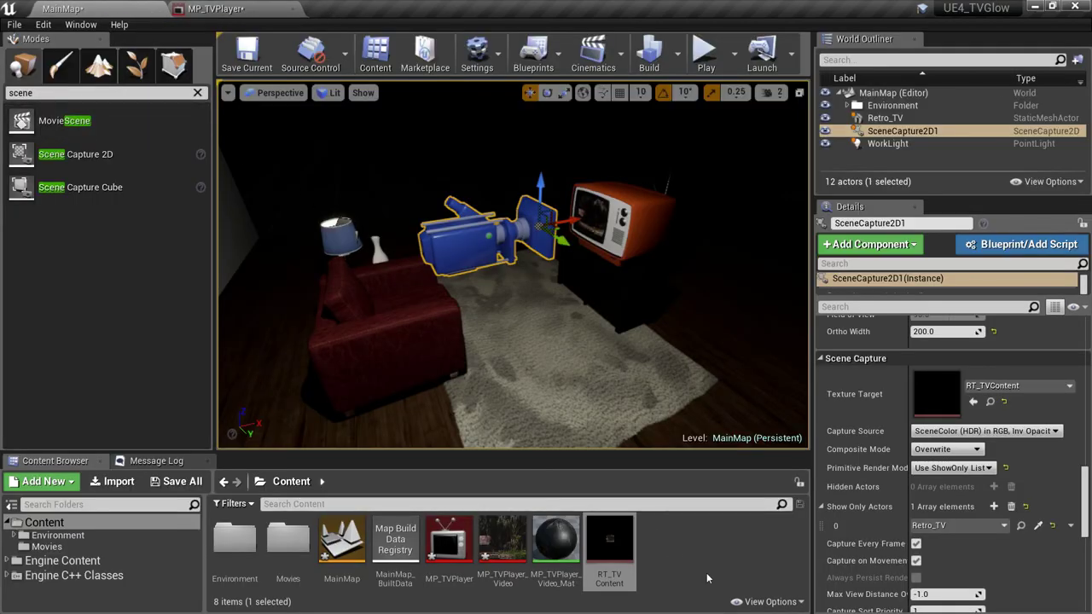
Set SceneCapture2D1's Ortho Width to 40.
mouse_move(629, 555)
drag(1086, 504, 1002, 483)
click(944, 465)
text(40)
key(Return)
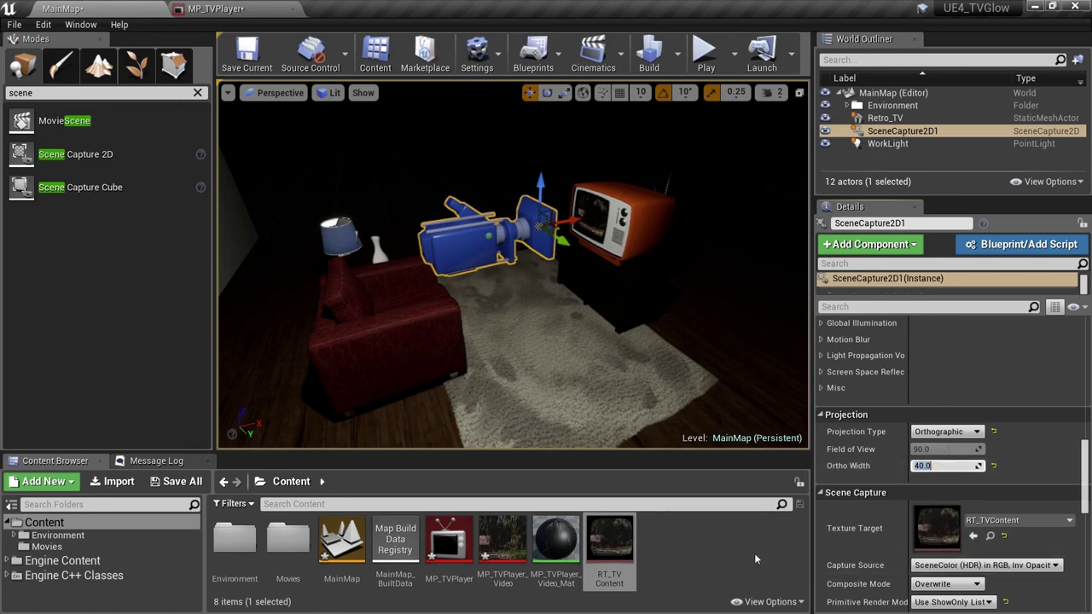
Nudge the scene capture slightly along Y and narrow its Ortho Width to 30.
drag(566, 243, 568, 245)
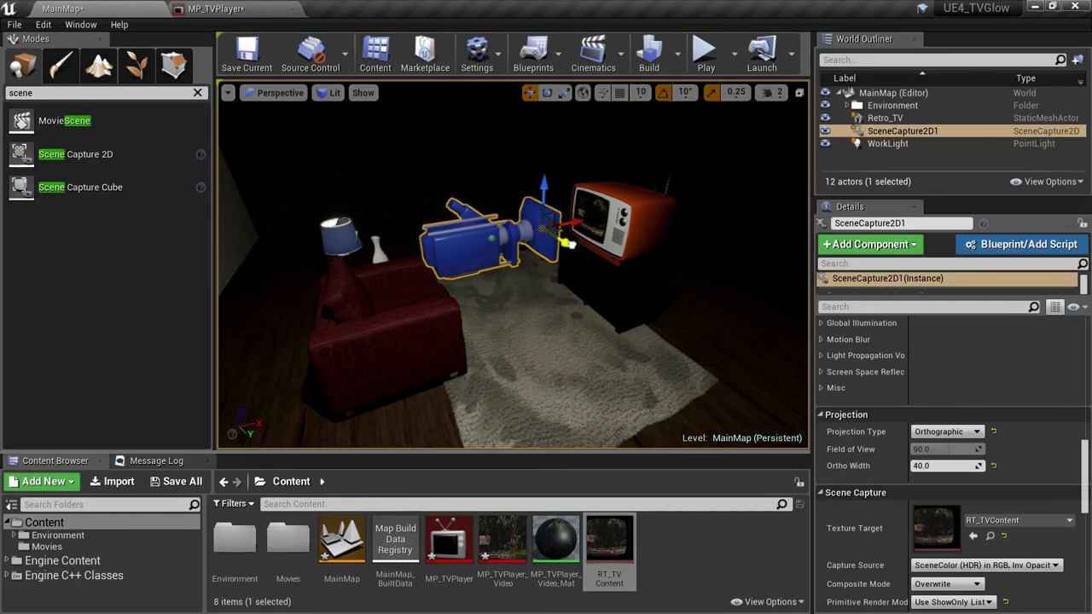
drag(565, 243, 560, 239)
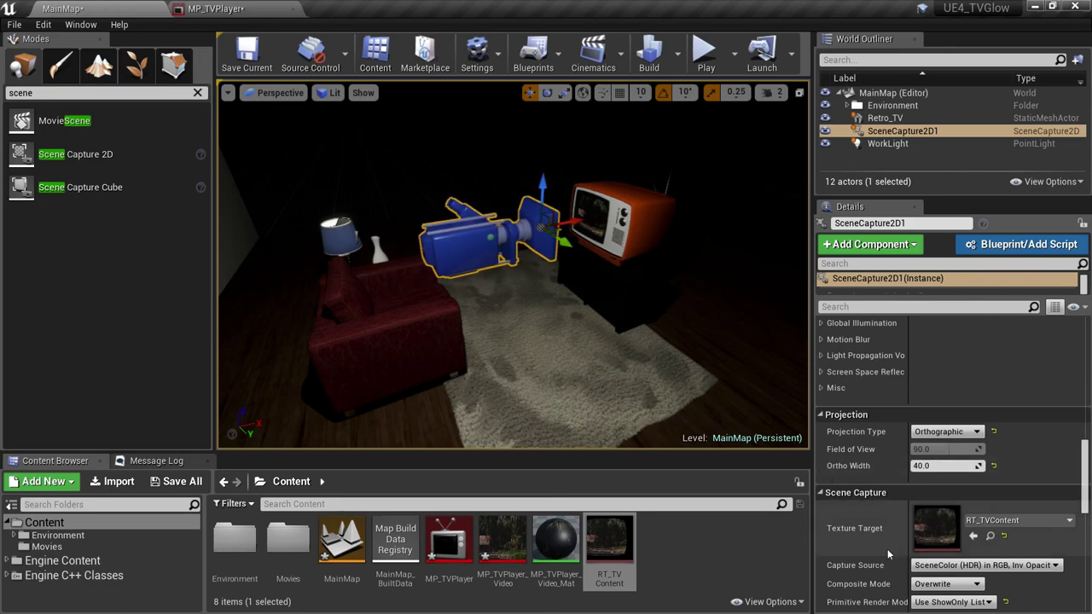
click(950, 466)
text(30)
key(Return)
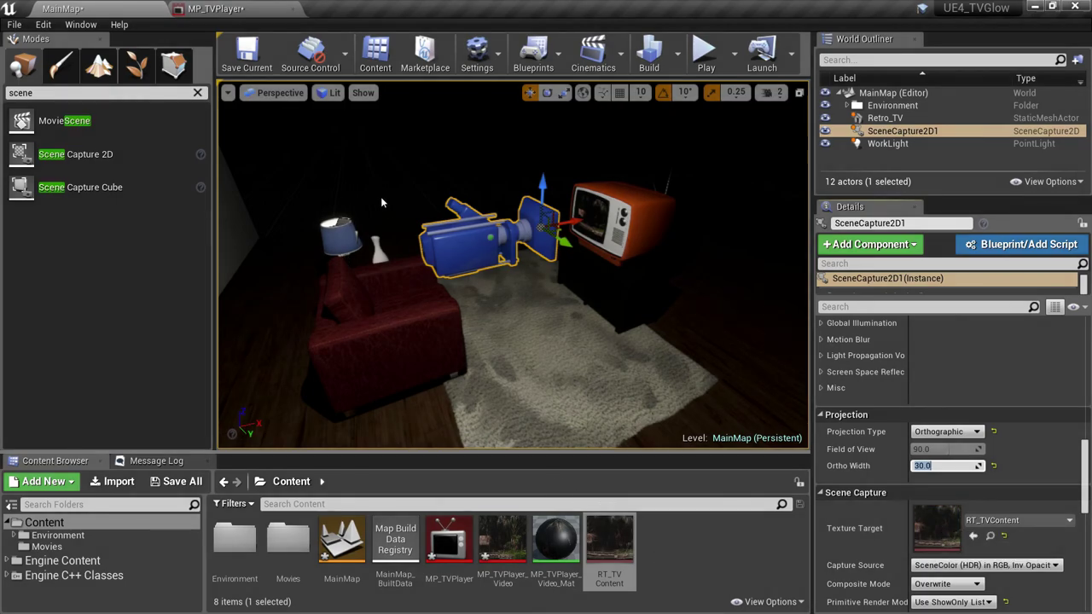
Place a Spot Light from the Lights category in front of the TV and set its Intensity to 20.
click(195, 92)
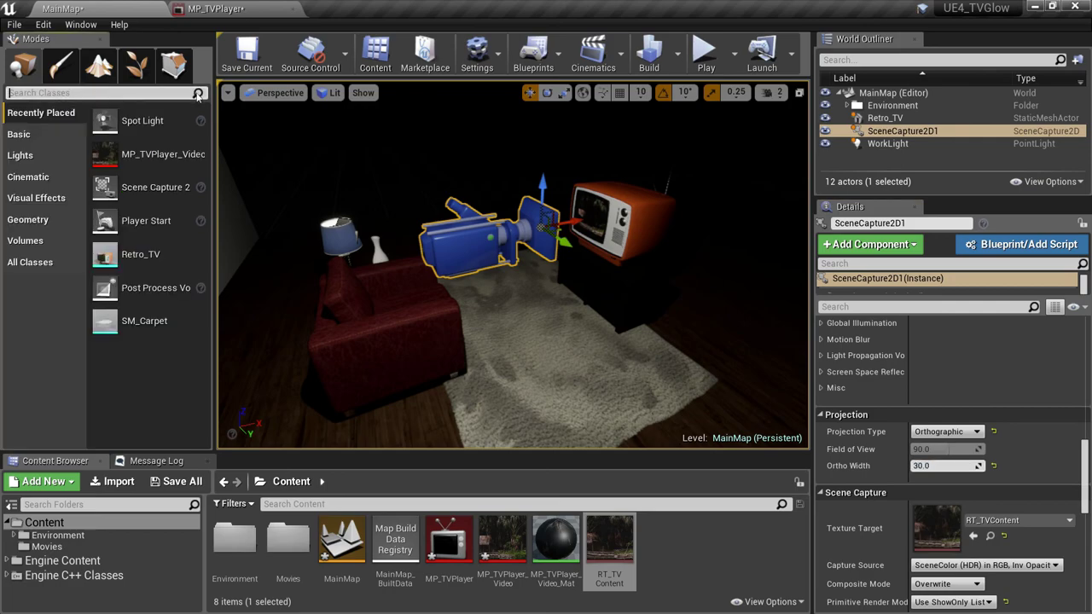
click(21, 155)
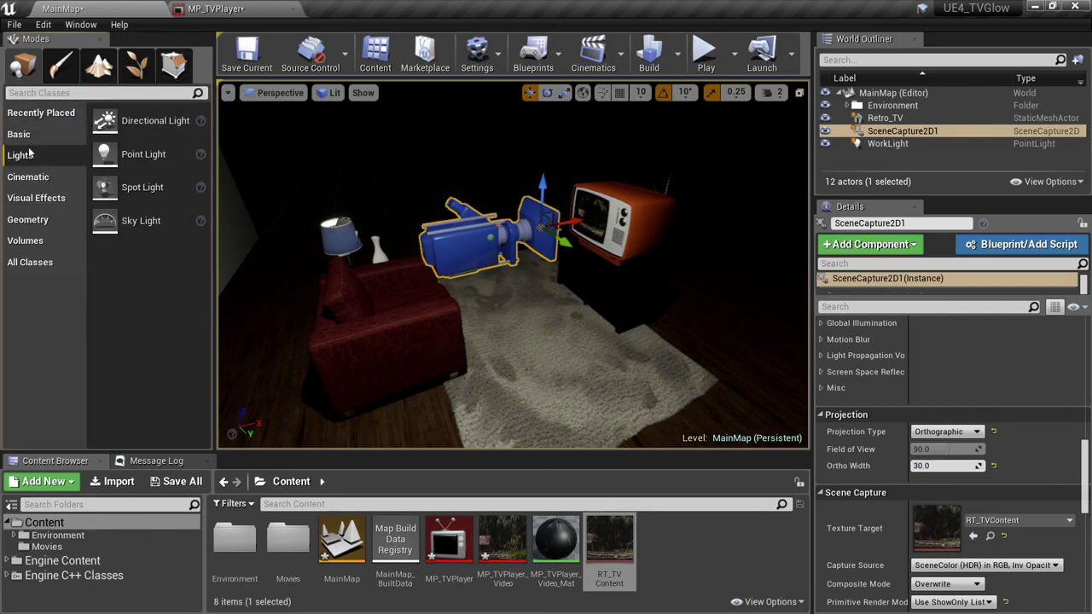
drag(104, 187, 595, 253)
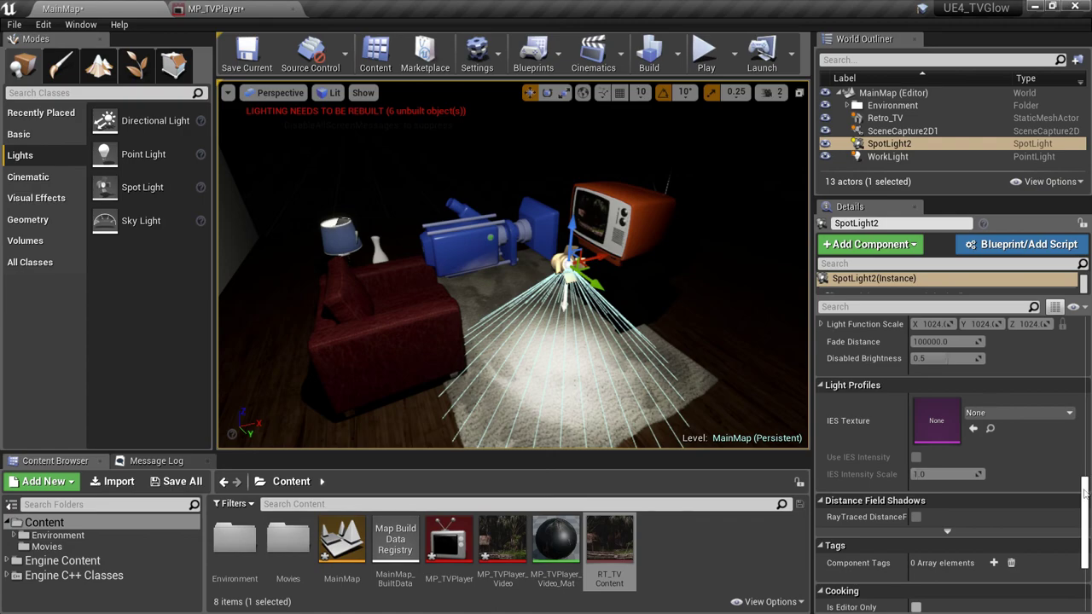
drag(1085, 492, 1085, 333)
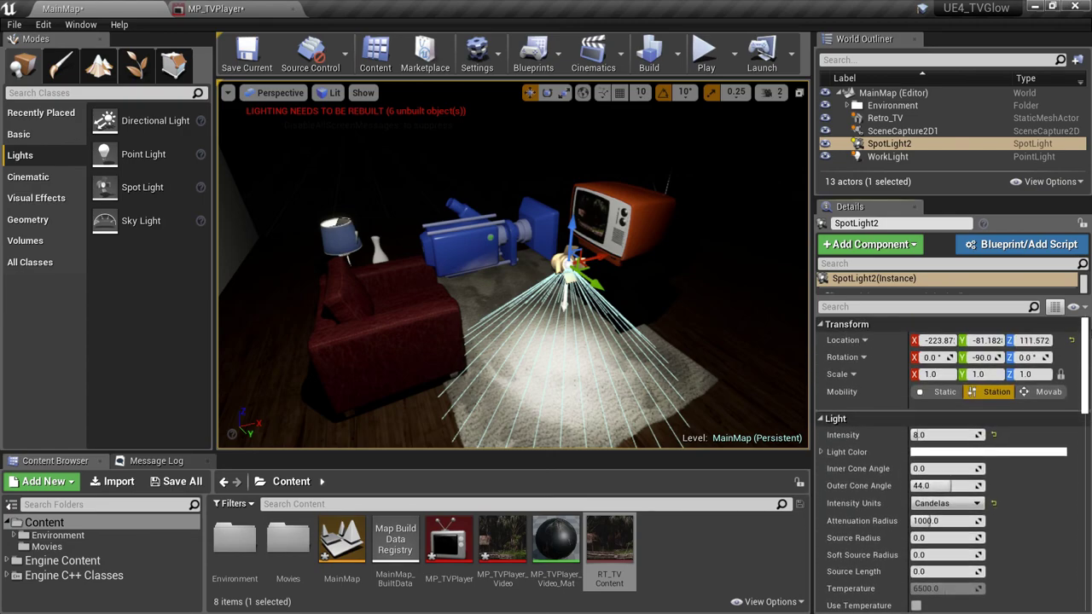
click(952, 434)
key(Return)
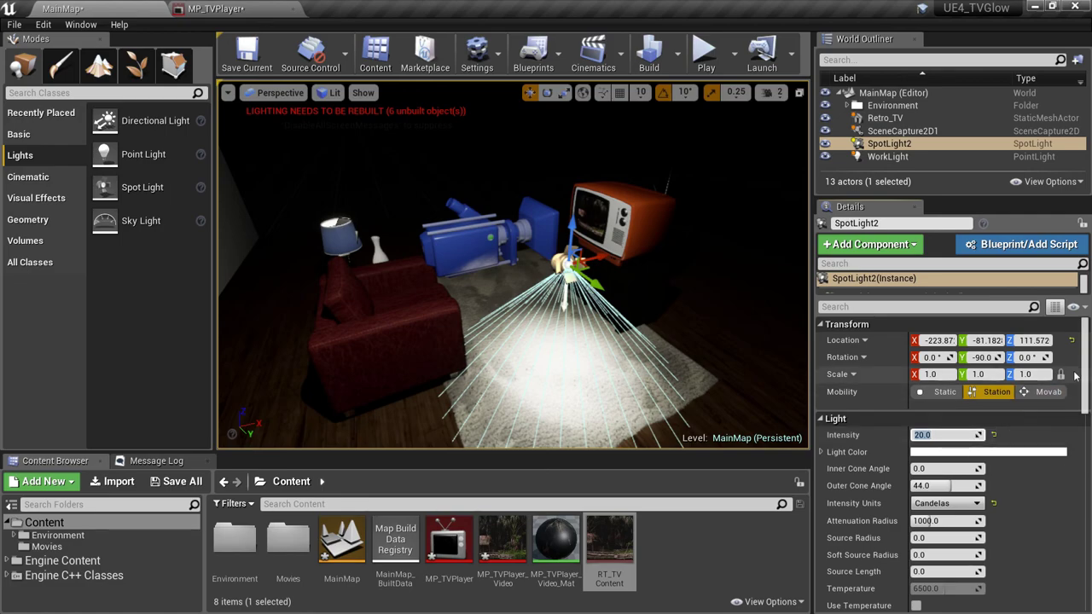
drag(1085, 364, 1084, 493)
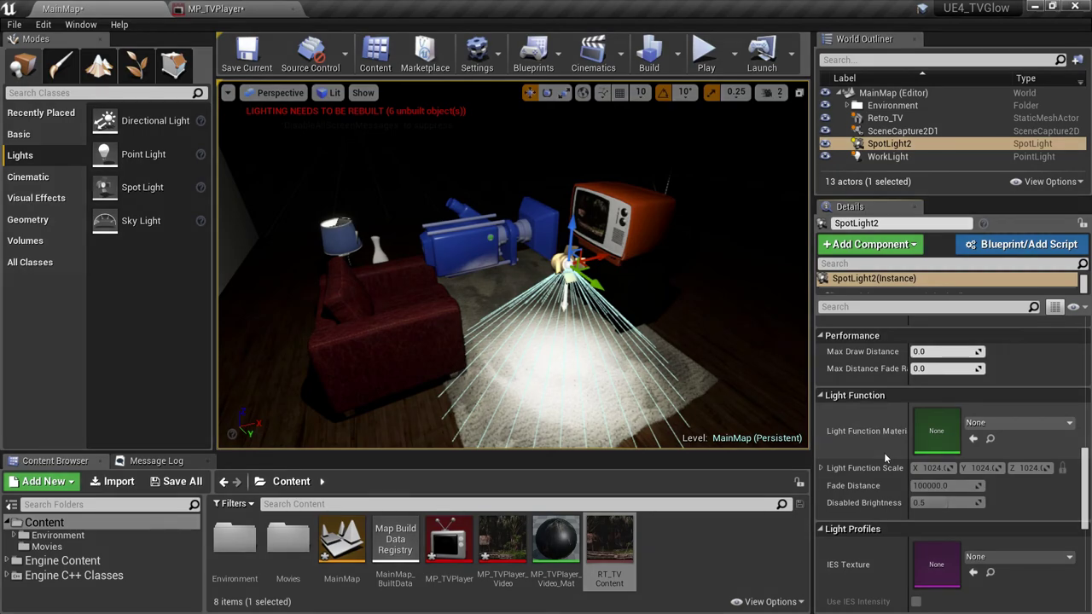
Add a Material asset named LF_TGlow in Content and open it in the Material Editor.
right_click(697, 541)
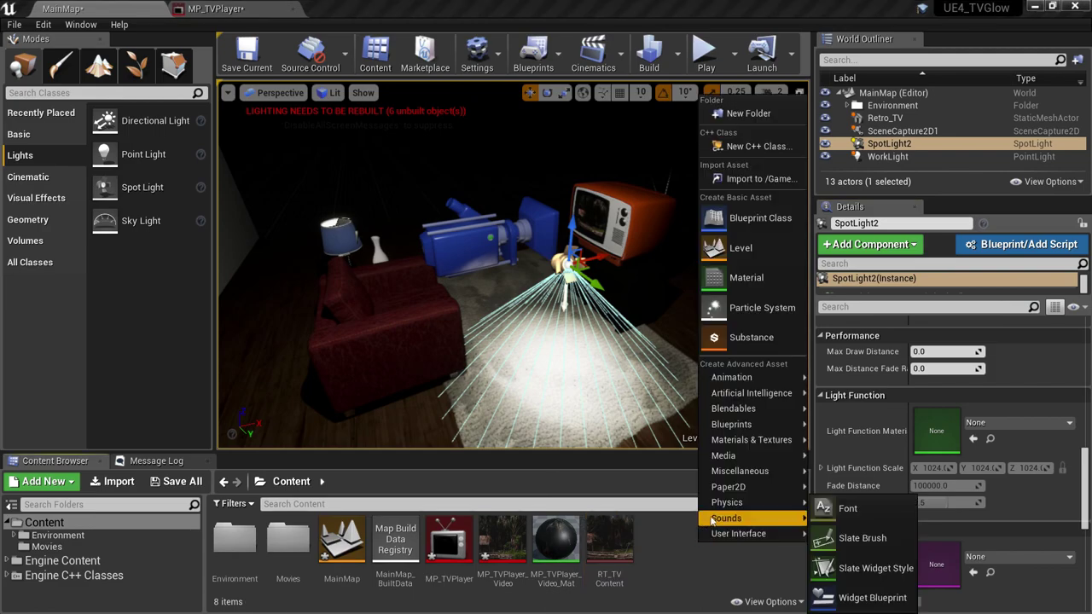
click(757, 288)
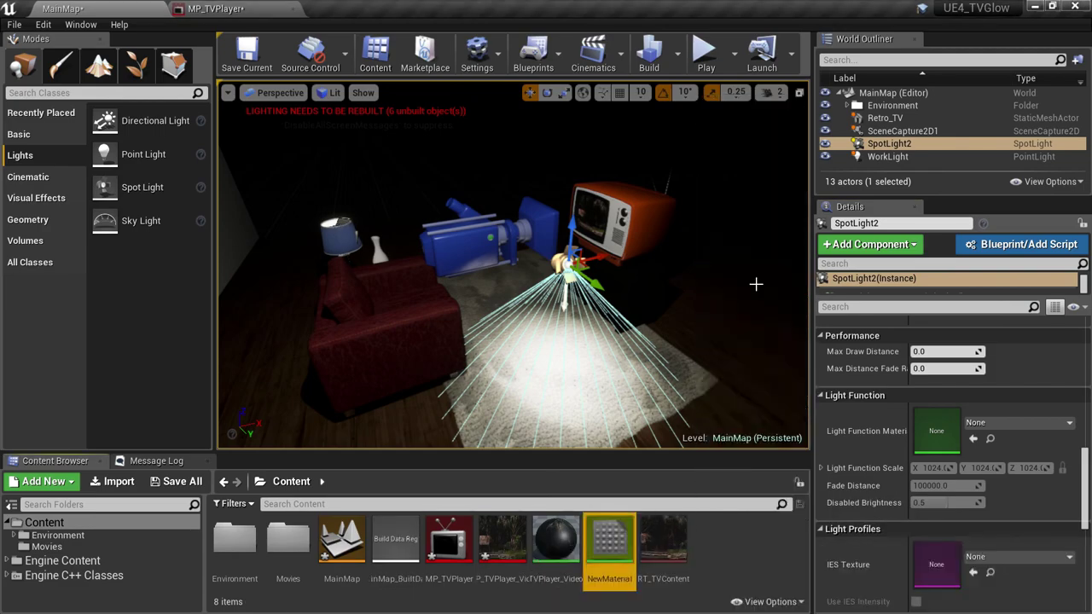
text(LF)
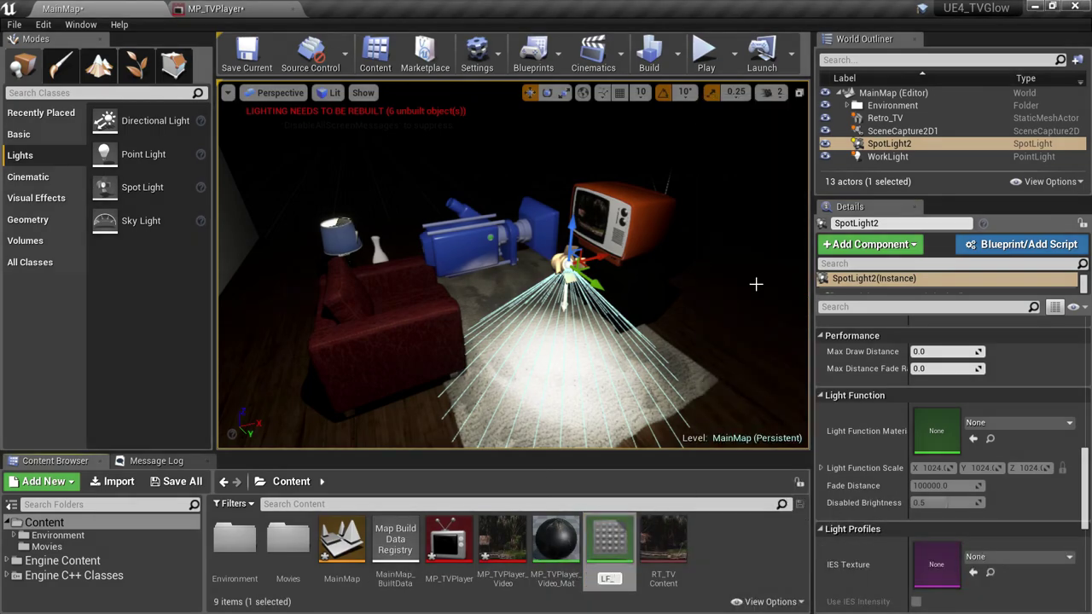
text(_TGlow)
key(Return)
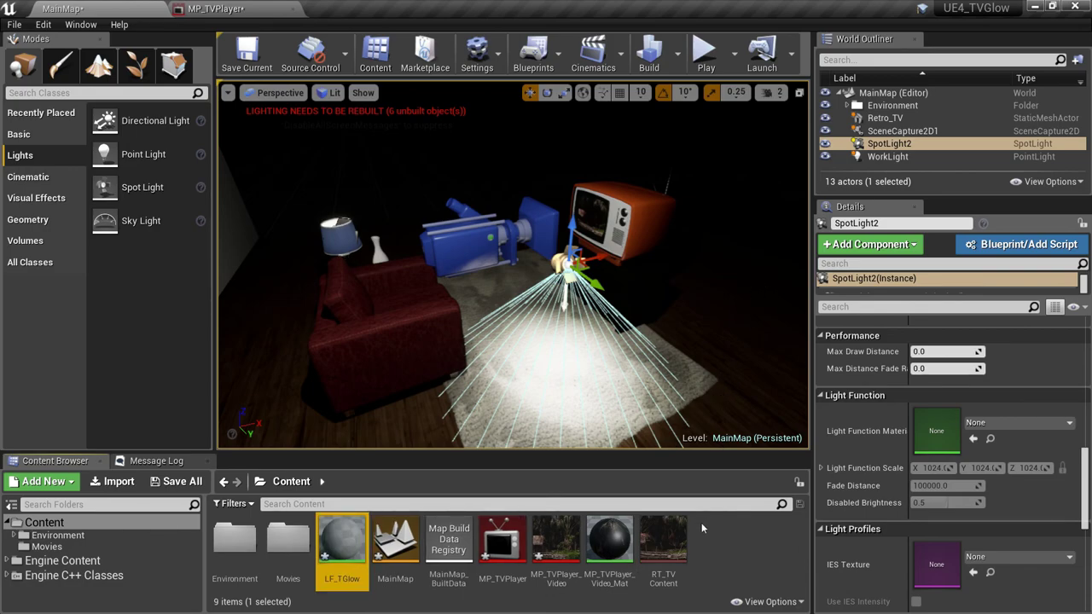
double_click(350, 550)
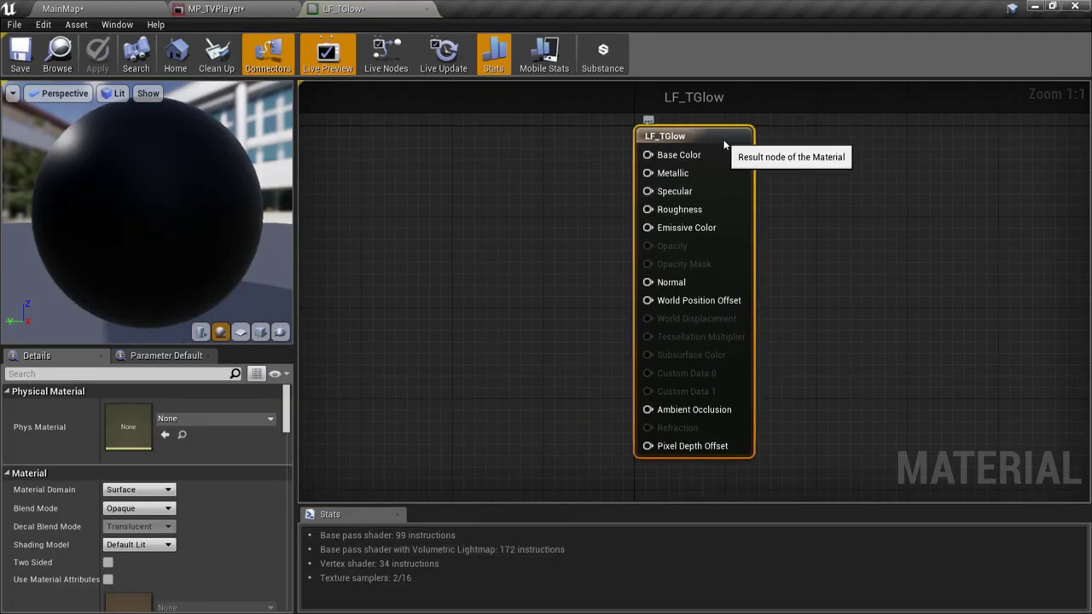
Change LF_TGlow's Material Domain from Surface to Light Function.
click(169, 490)
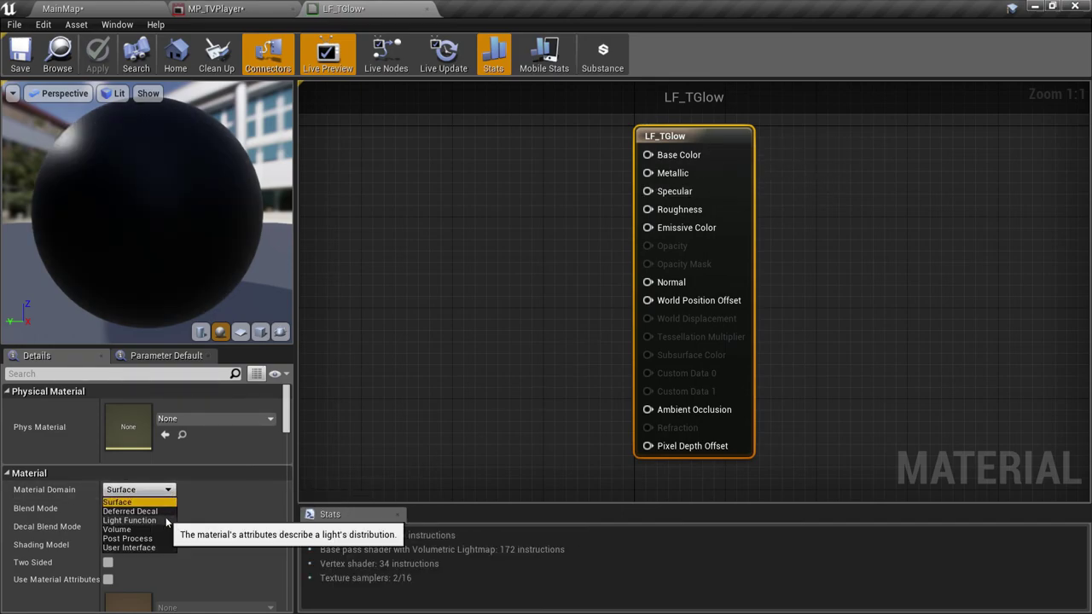
click(166, 517)
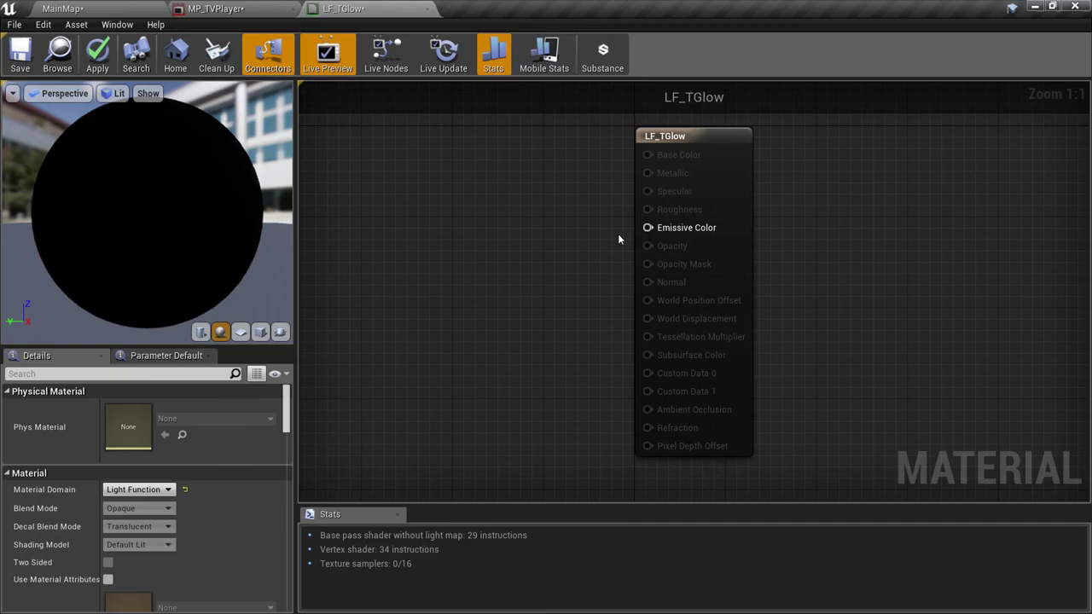
Wire an RT_TVContent texture sample into LF_TGlow's Emissive Color, preview it on a cube, and save.
click(106, 12)
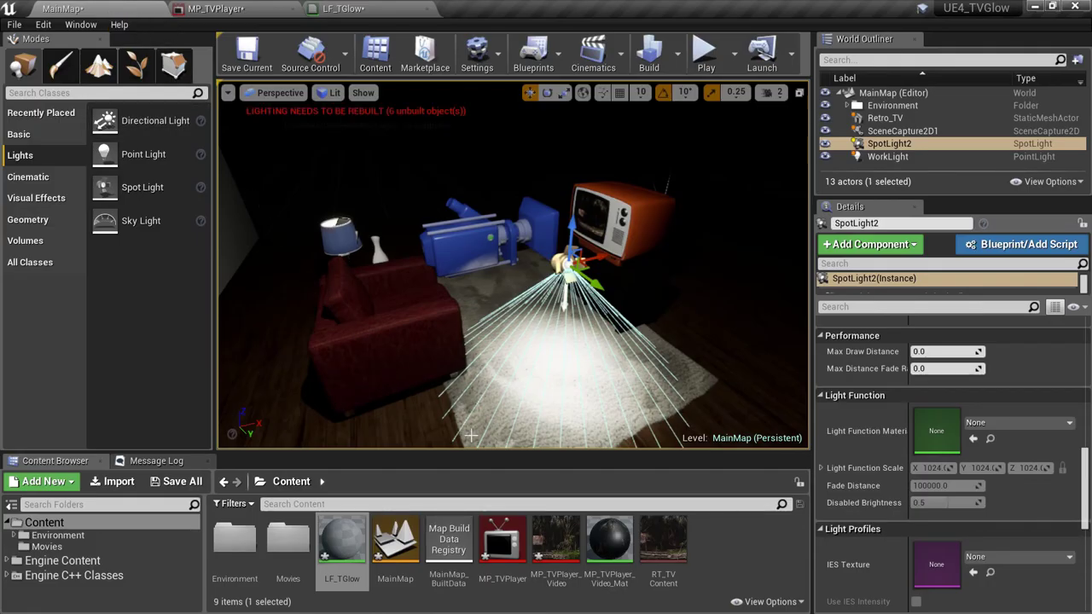
drag(663, 546, 397, 220)
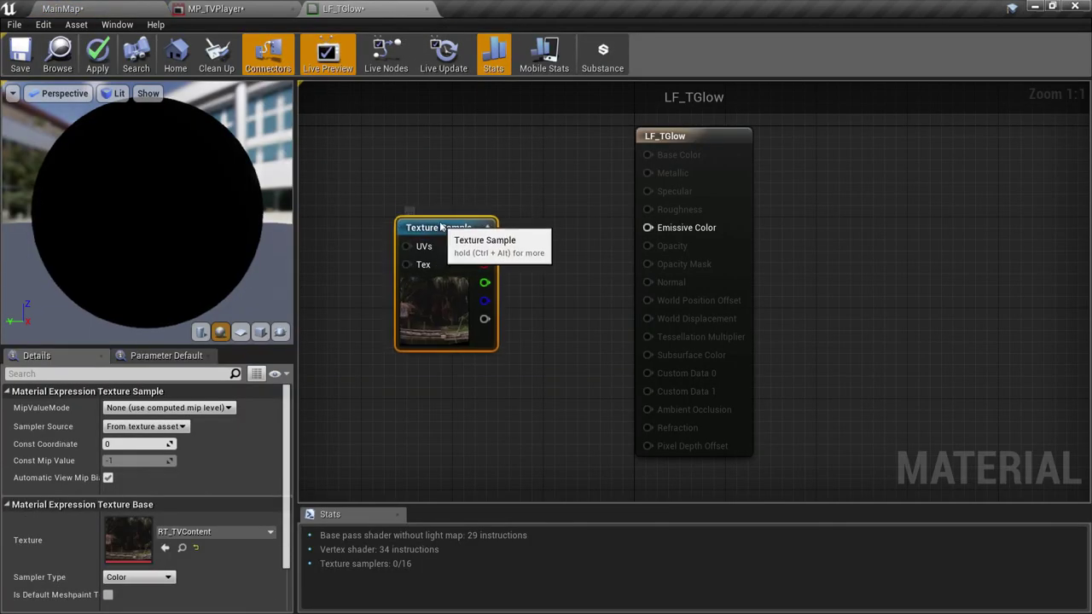
drag(485, 234, 649, 228)
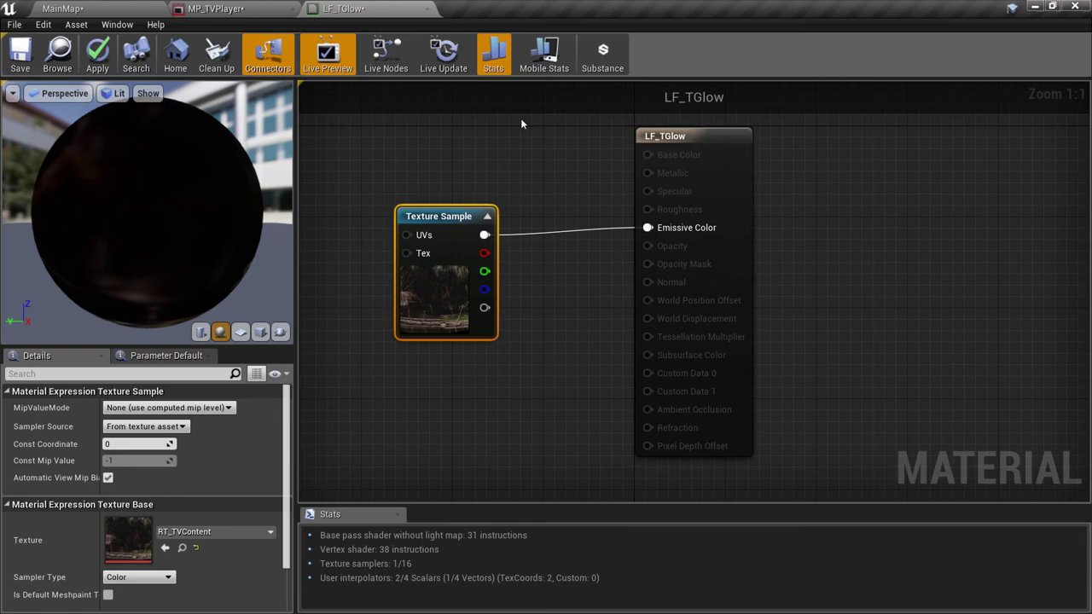
click(261, 332)
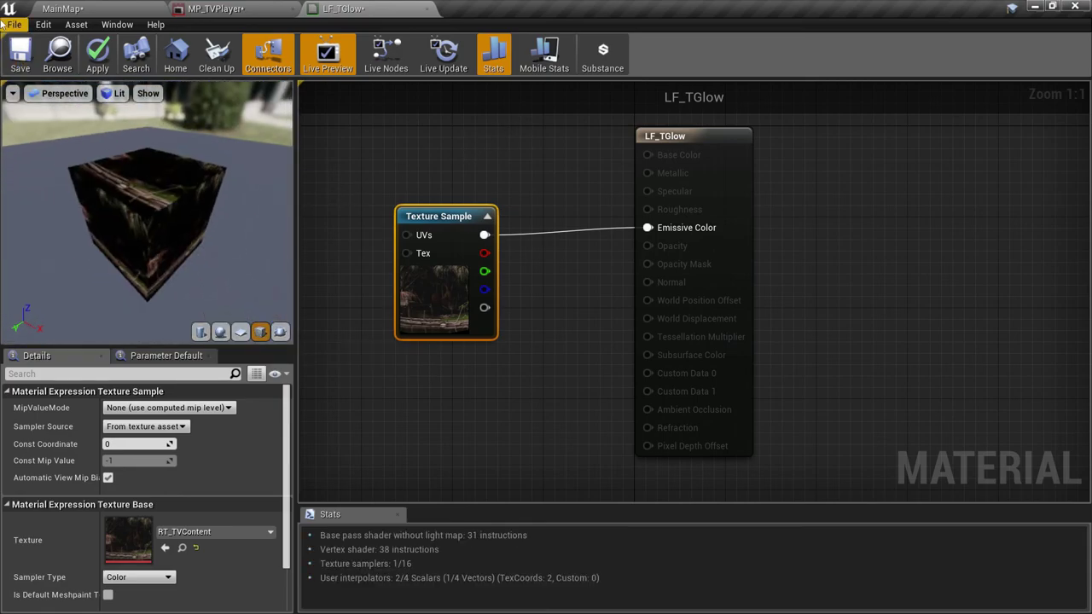
click(19, 54)
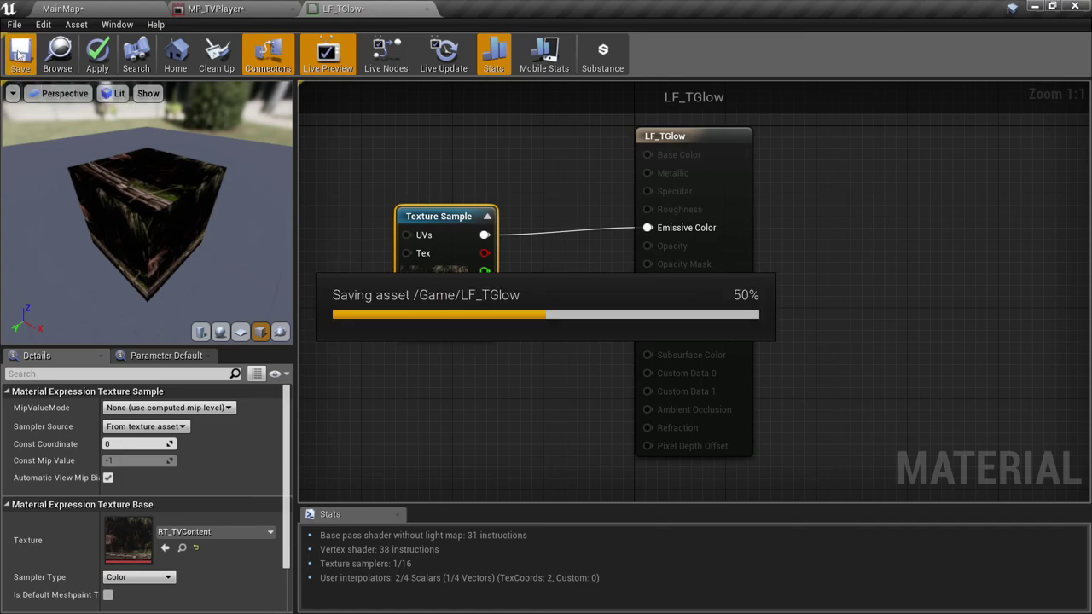
click(108, 9)
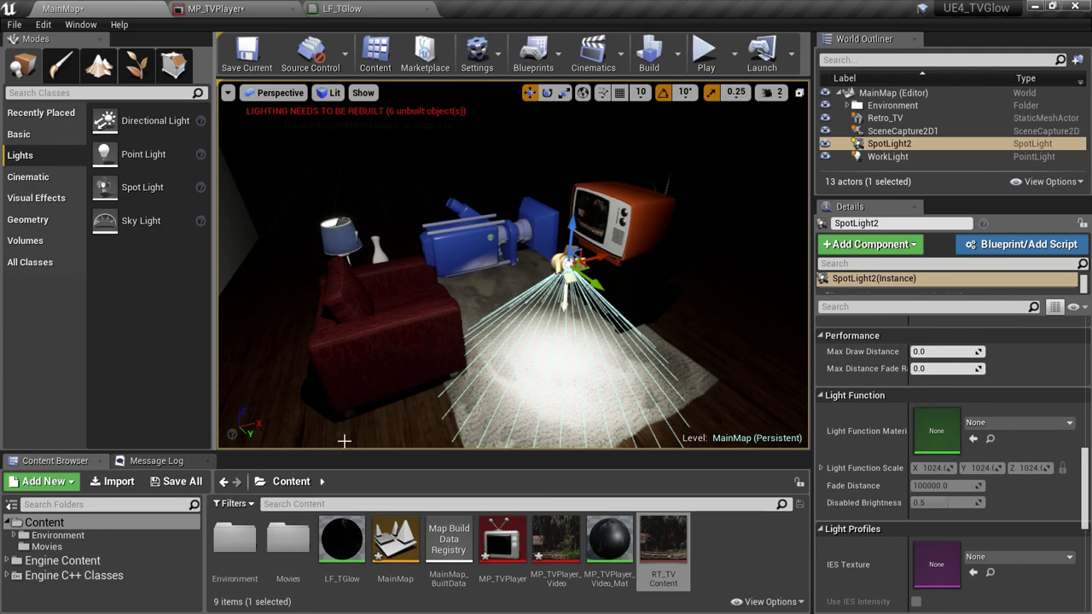
Assign LF_TGlow as SpotLight2's Light Function Material and replay the video to view the patterned rug.
drag(343, 550, 939, 436)
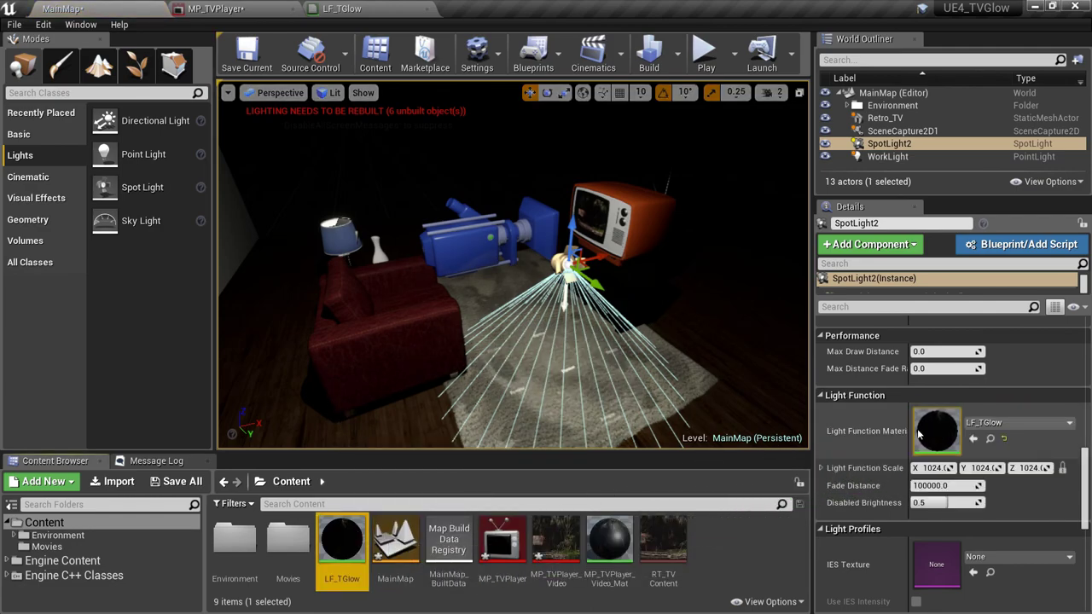
click(250, 9)
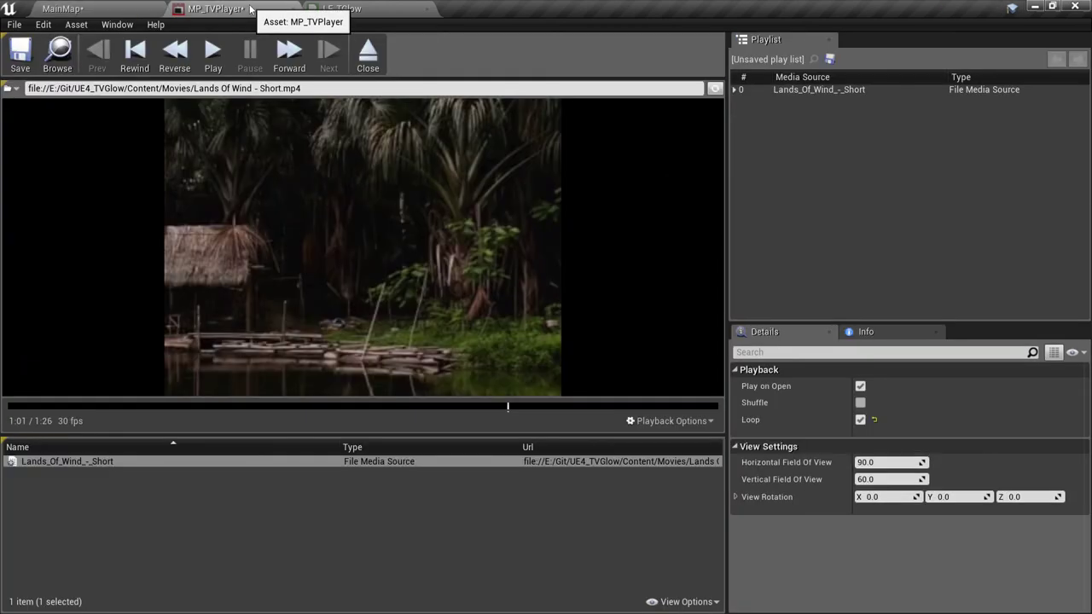
click(214, 51)
click(120, 13)
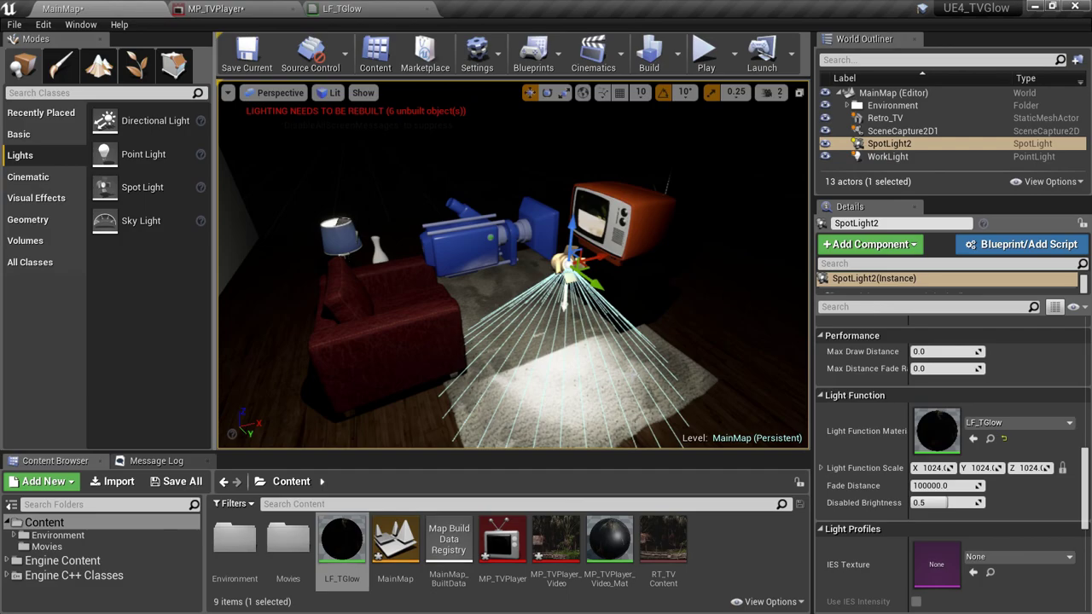
right_drag(512, 264, 506, 283)
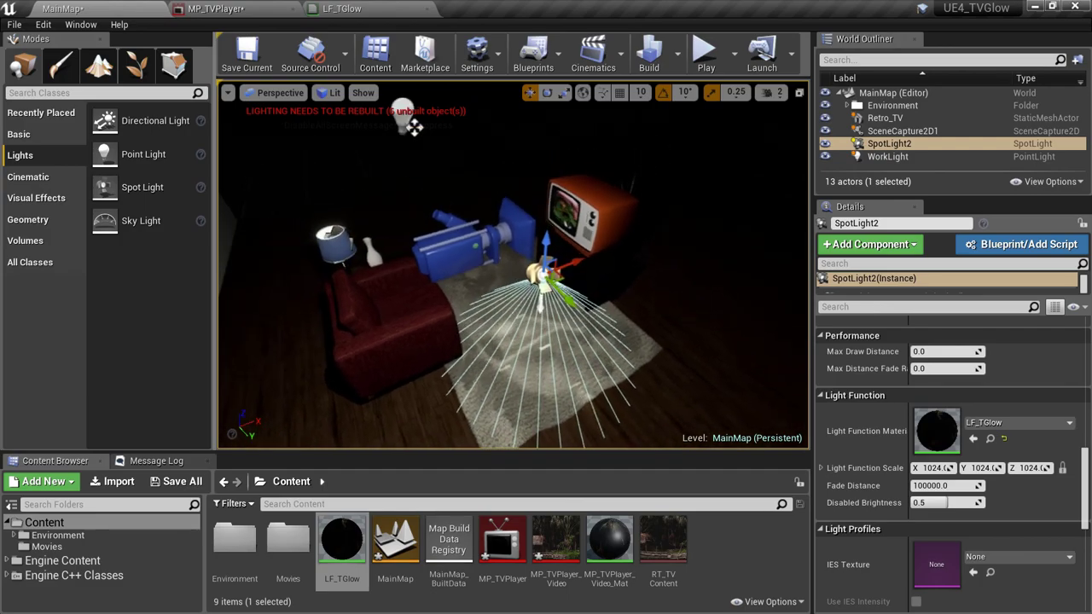
key(f)
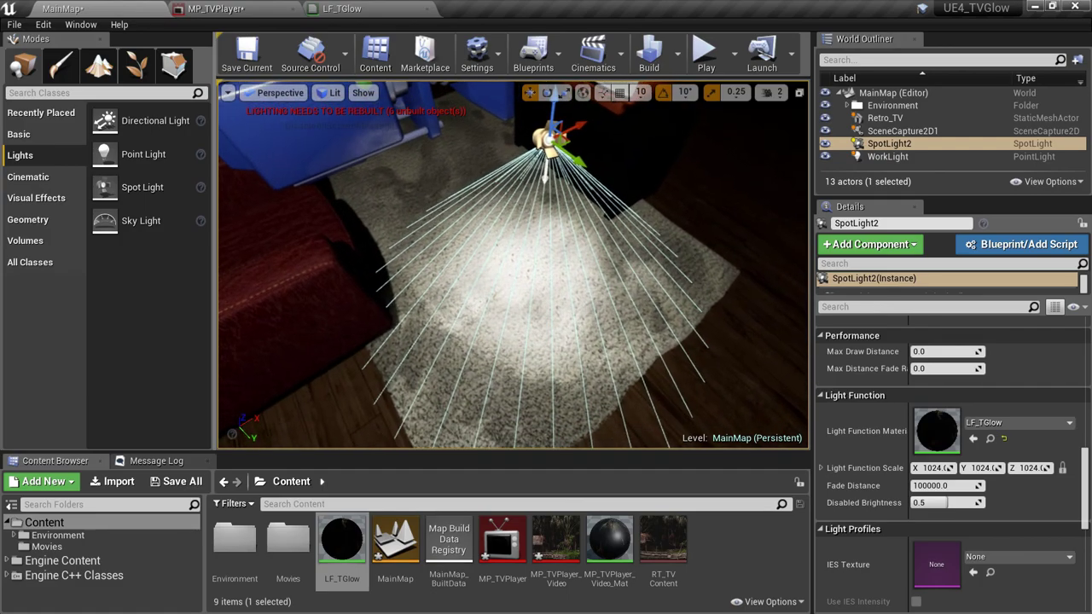
alt+drag(512, 265, 512, 218)
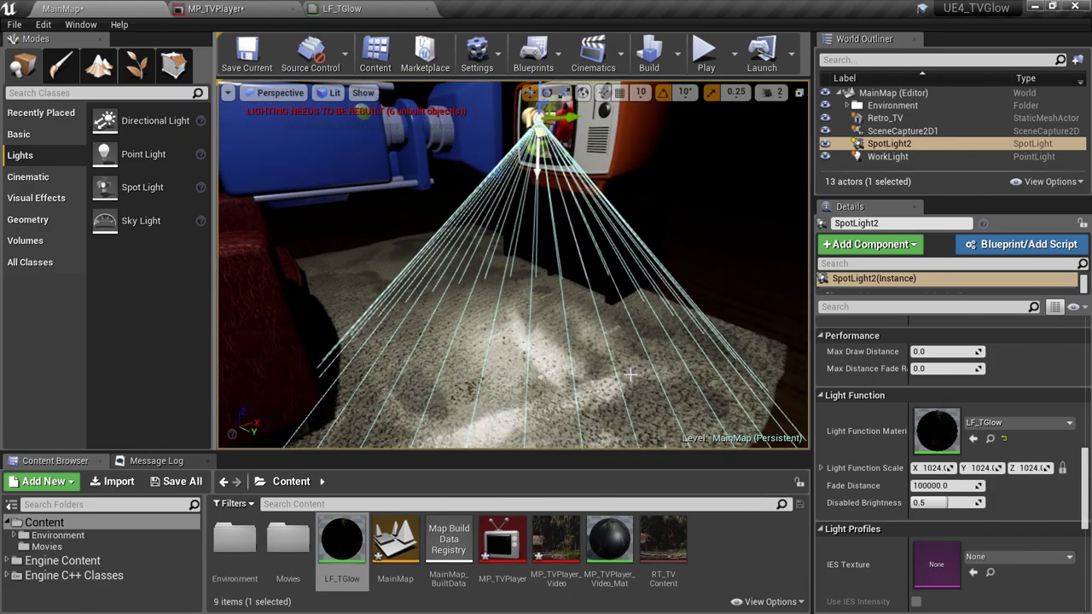
alt+right_drag(630, 387, 610, 406)
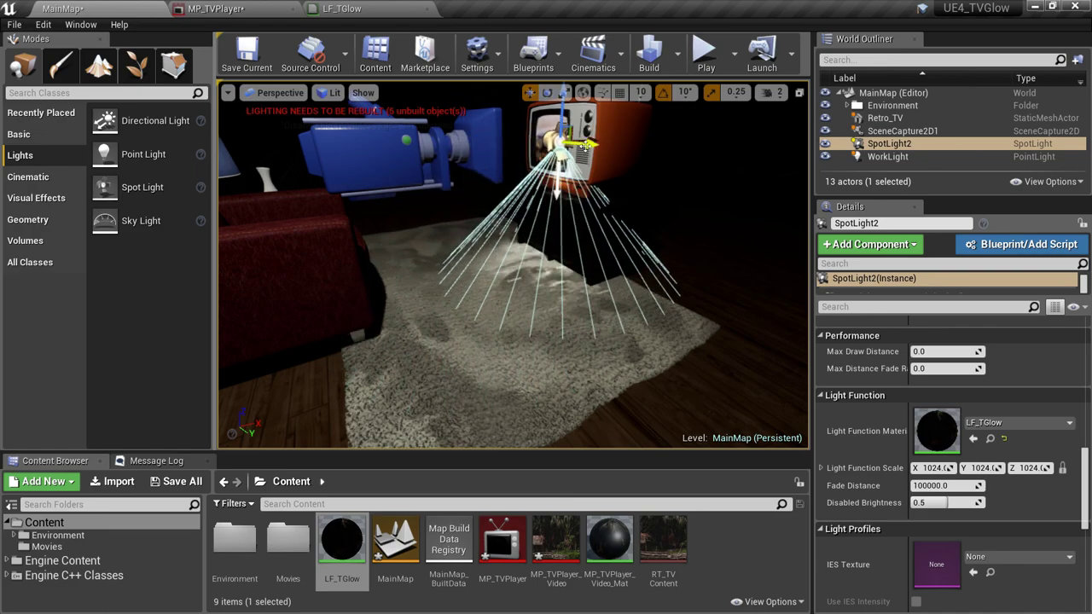
Rotate SpotLight2 from -40 to -50 degrees and widen its Outer Cone Angle to 80.
alt+drag(572, 133, 576, 151)
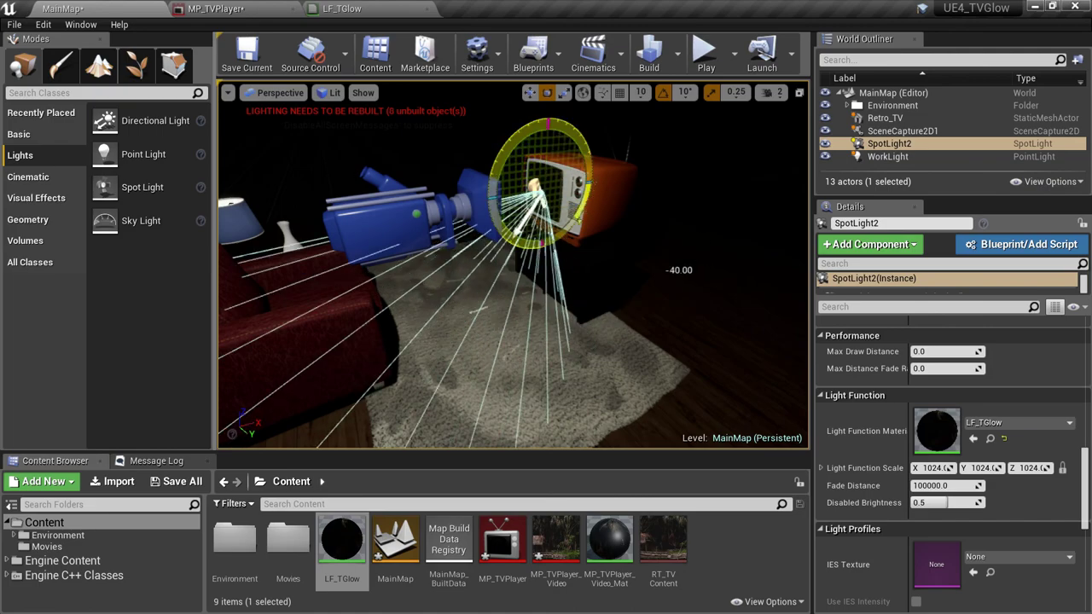
drag(680, 270, 621, 313)
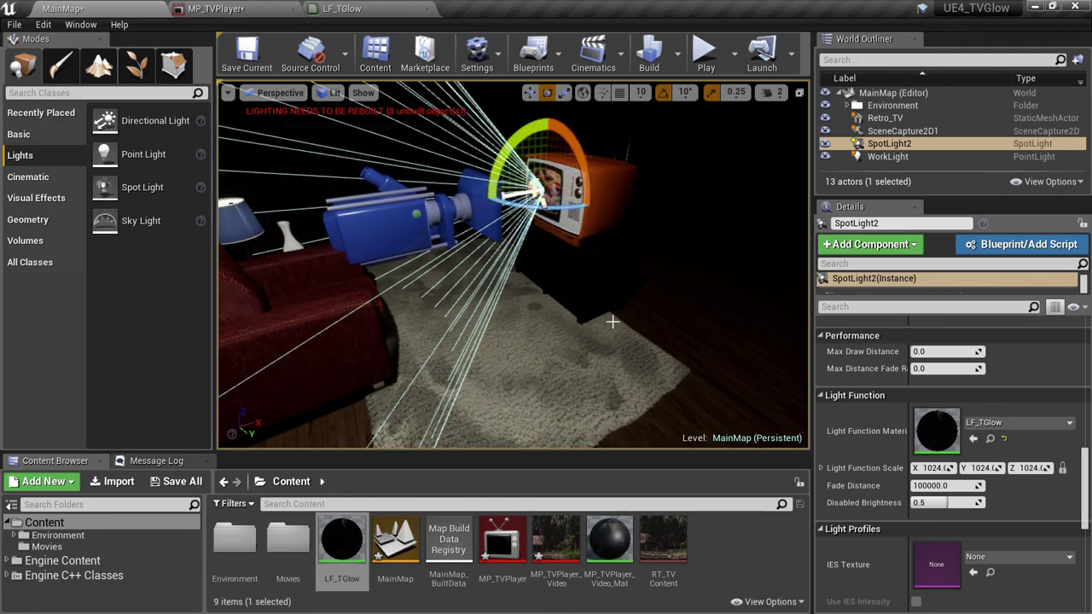
drag(1082, 485, 1055, 350)
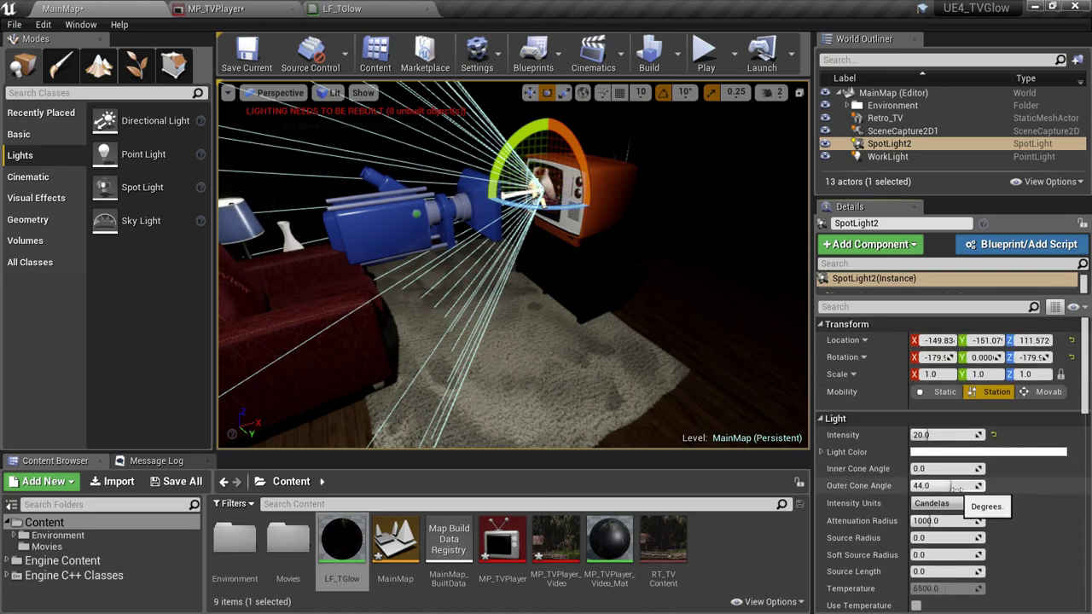
drag(942, 487, 1007, 486)
key(Down)
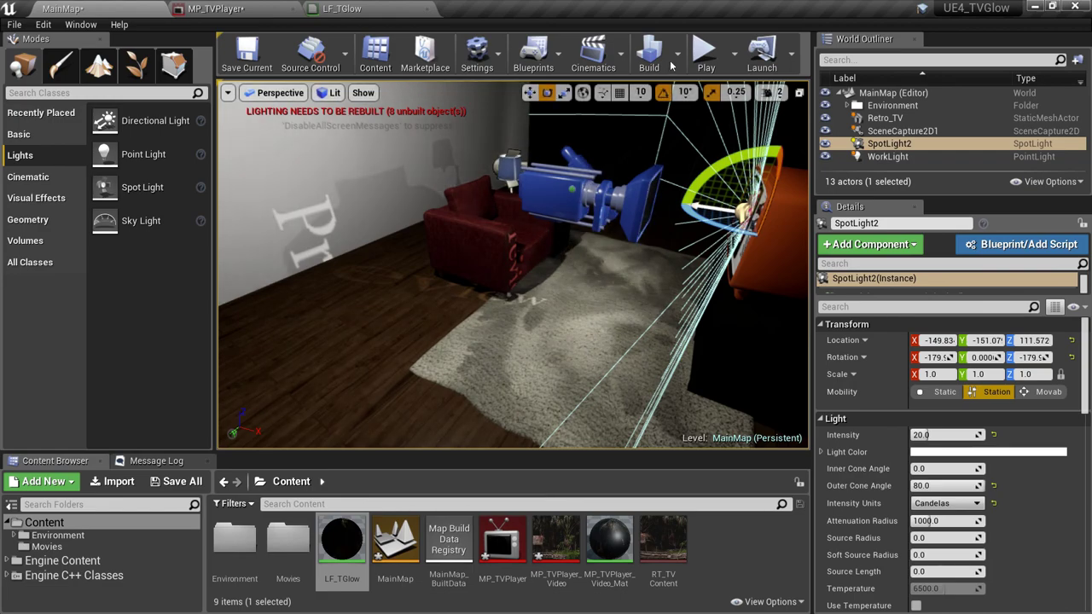
Rebuild the level's lighting only, then lower the camera to a side view.
click(677, 54)
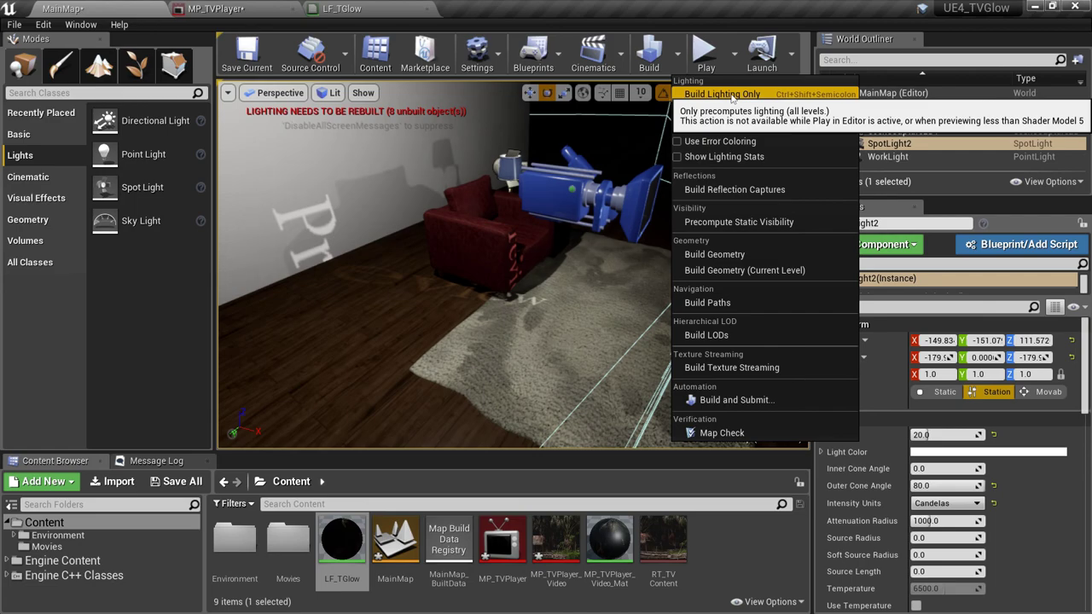
click(731, 97)
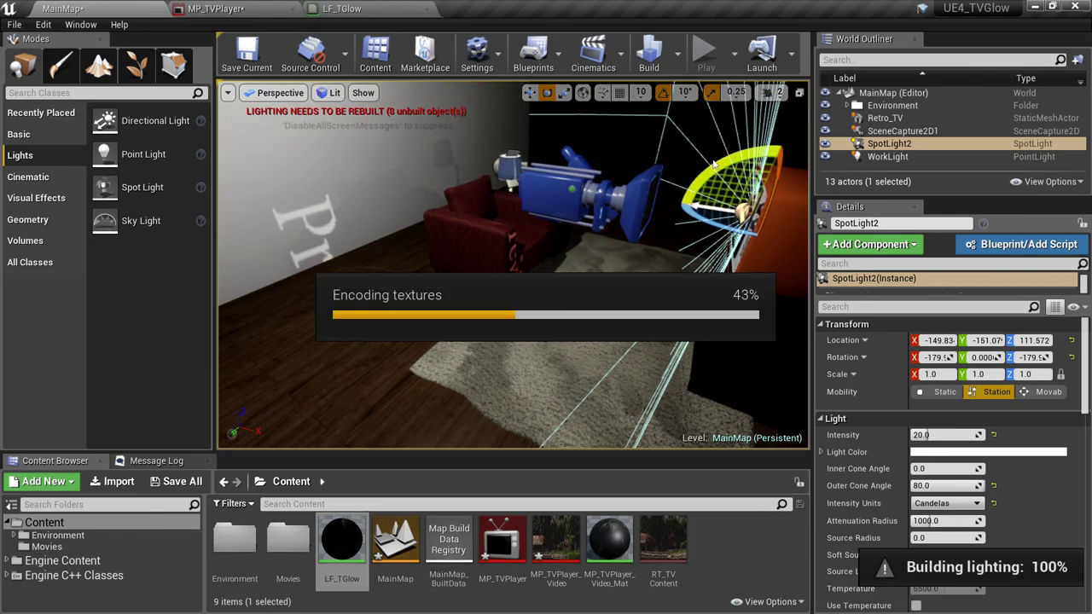
drag(691, 179, 661, 187)
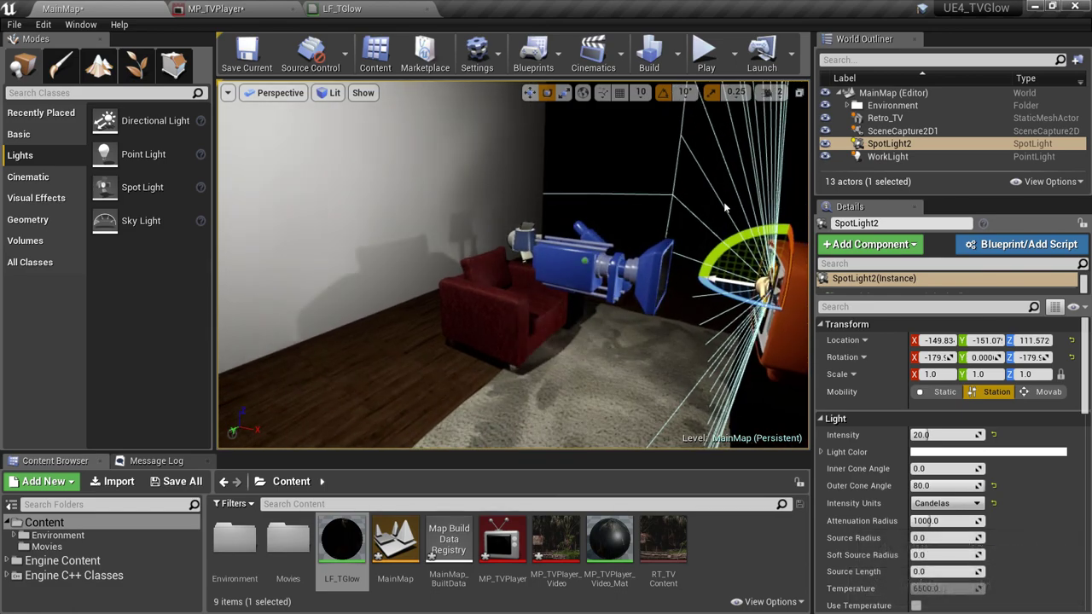
Hide the WorkLight to check the dark room, show it again, and clear the content selection.
click(745, 216)
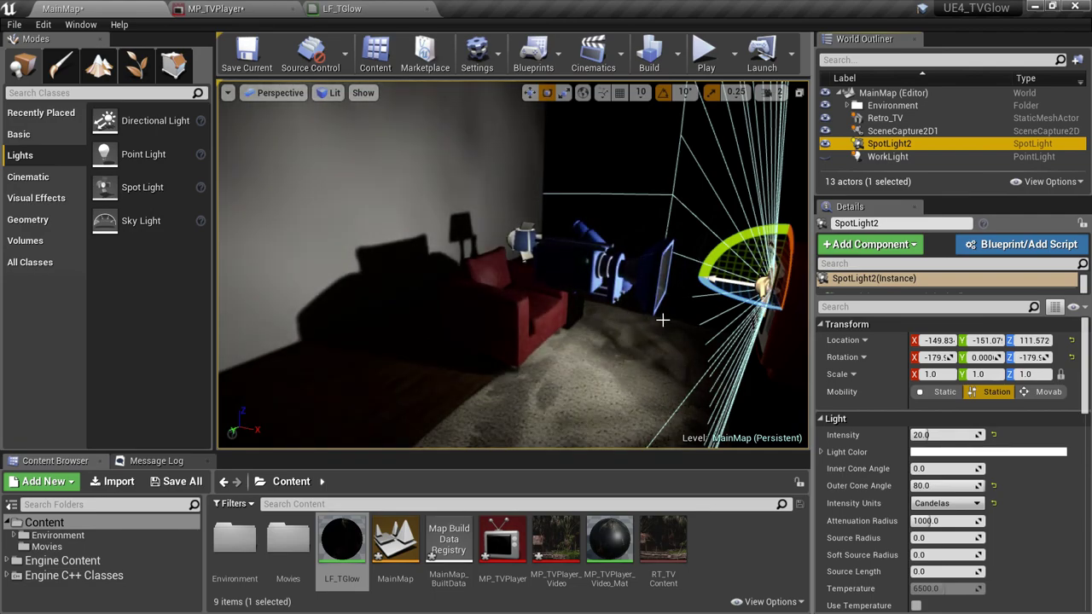
click(825, 157)
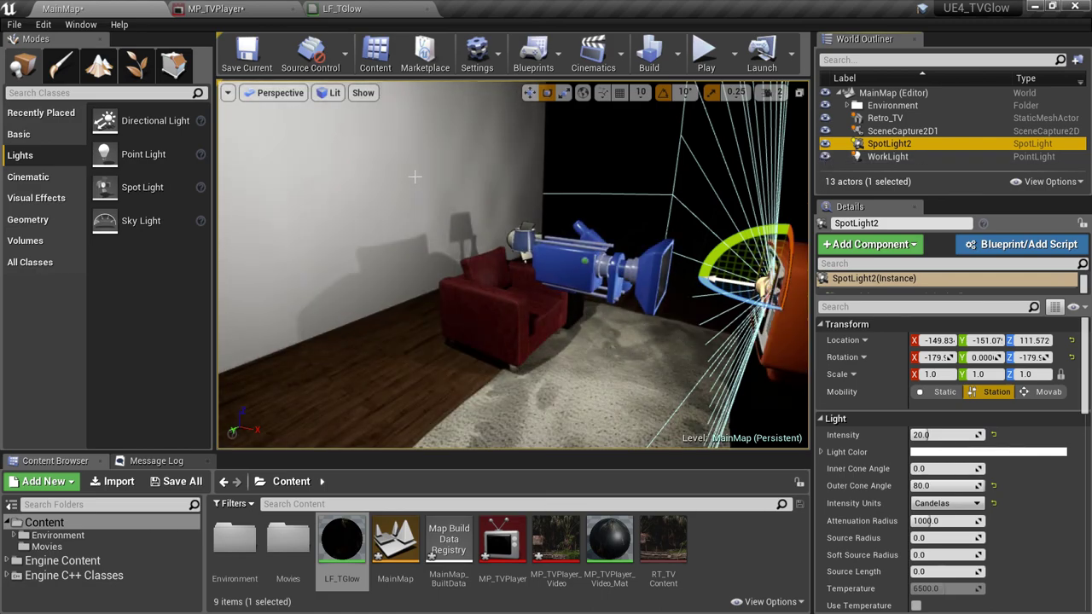
click(742, 554)
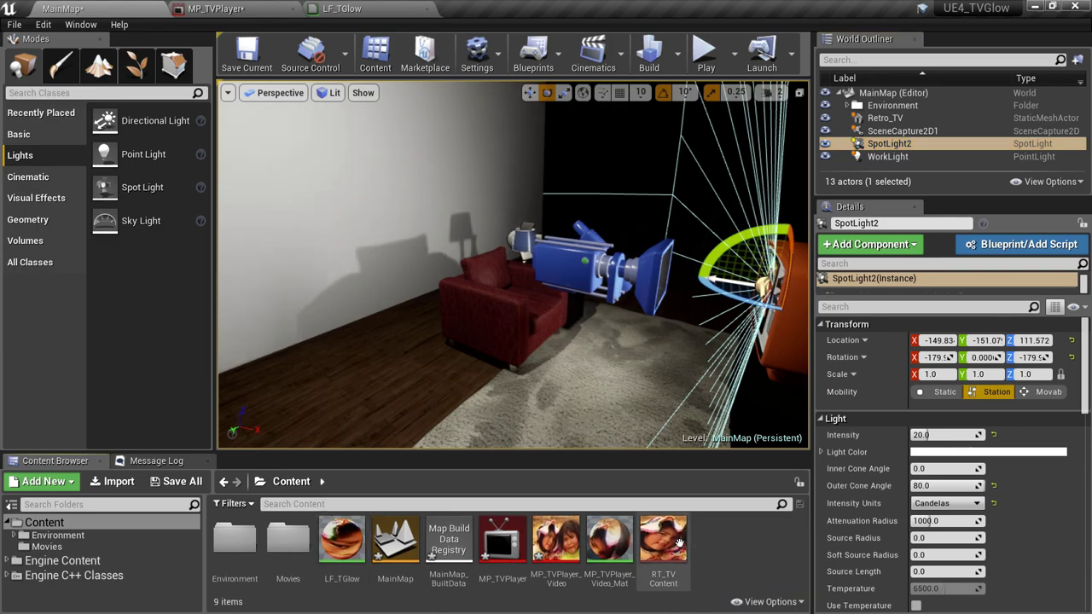
Resize the RT_TVContent render target to 32 x 32, save it, and close its editor.
double_click(677, 546)
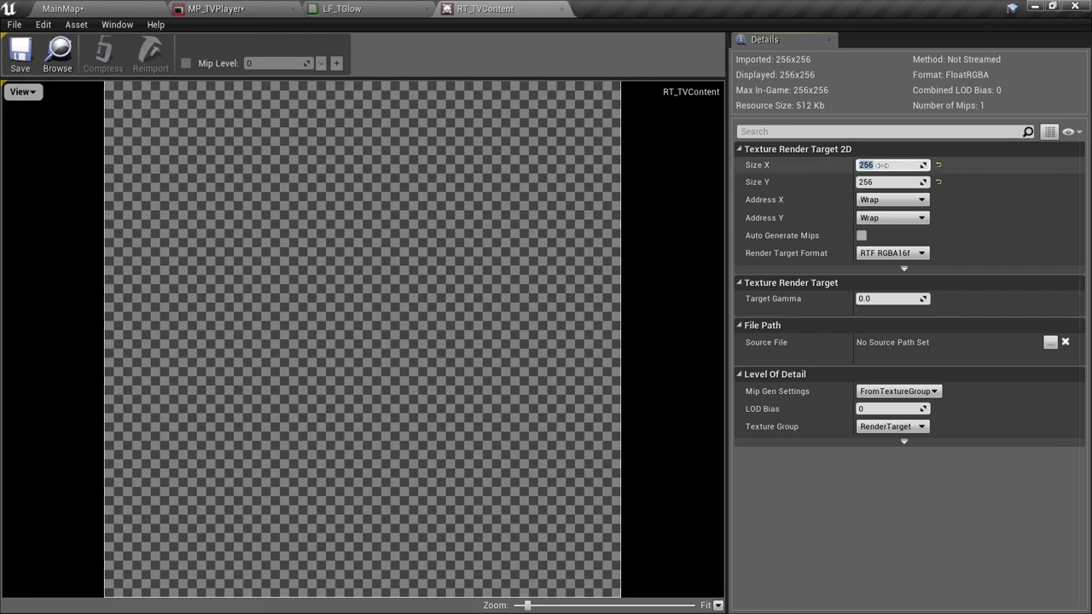
key(Tab)
key(Return)
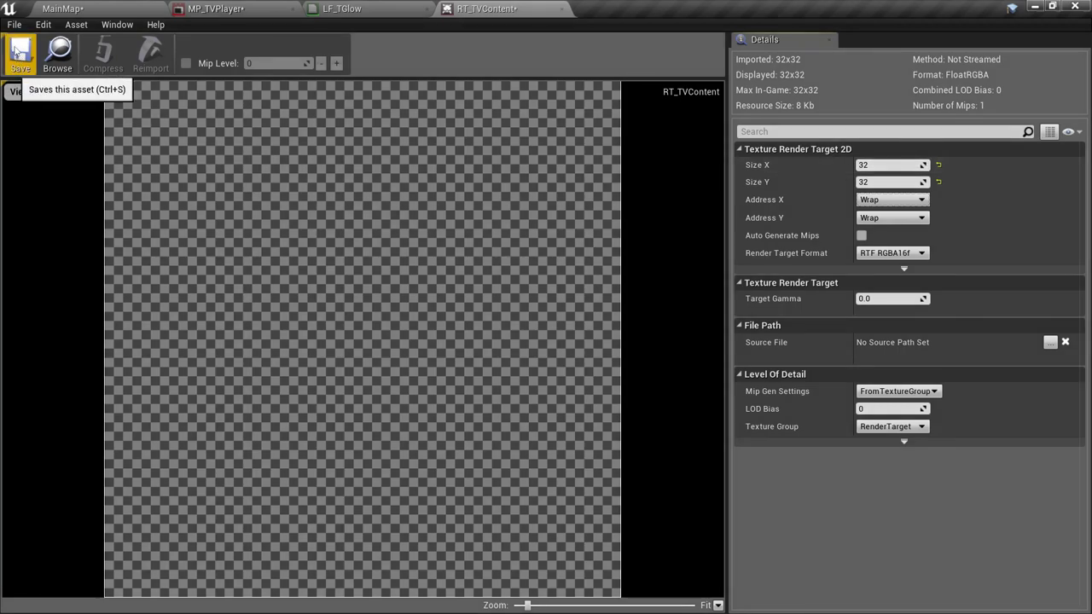
click(21, 53)
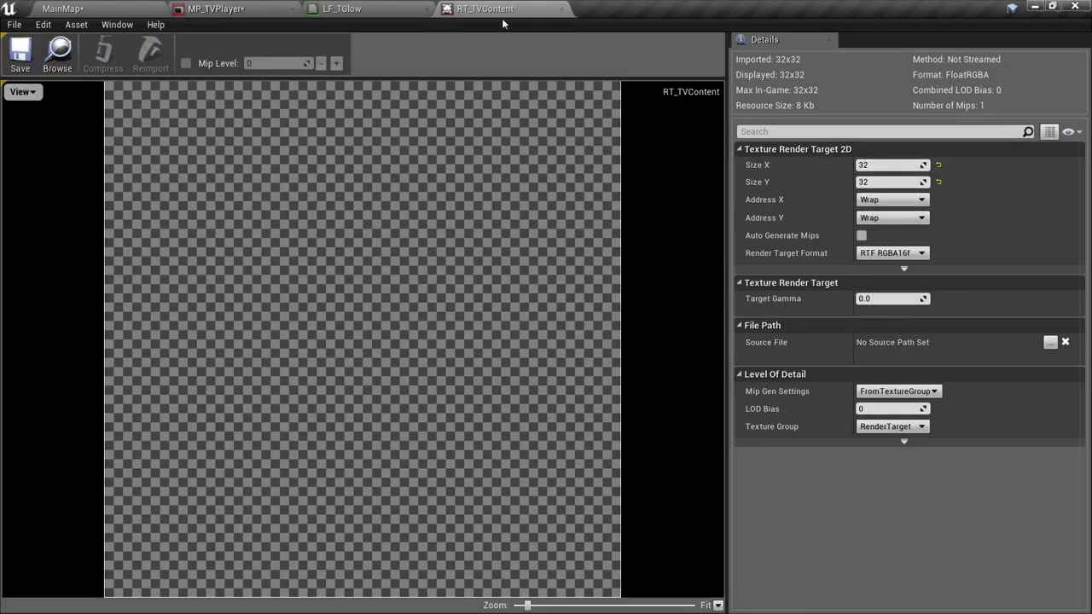
click(562, 10)
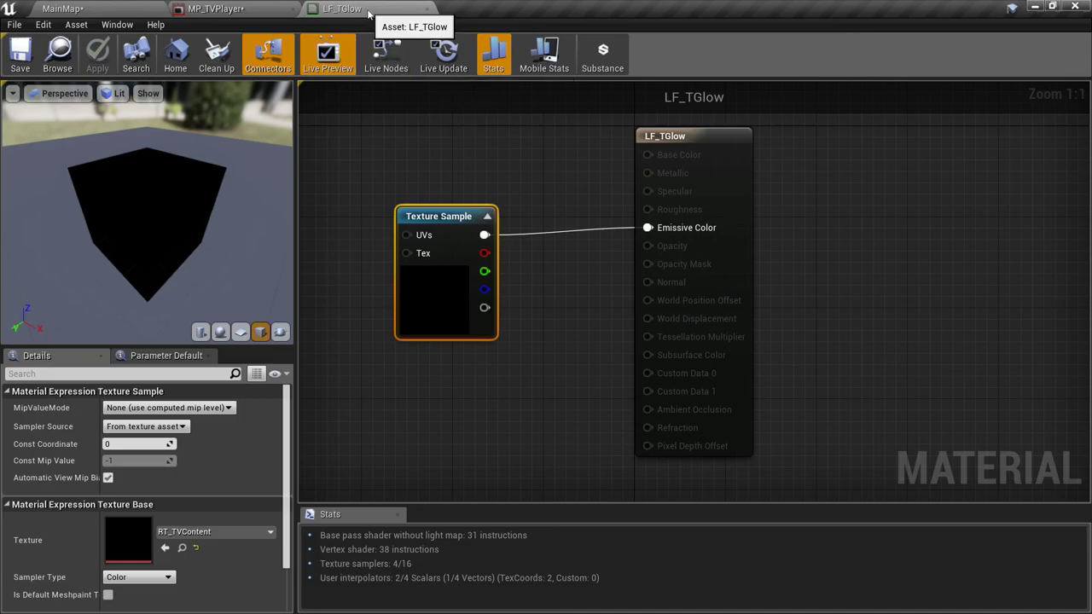
Float LF_TGlow in an enlarged window and view its blurry 32x32 video preview.
drag(368, 12, 571, 100)
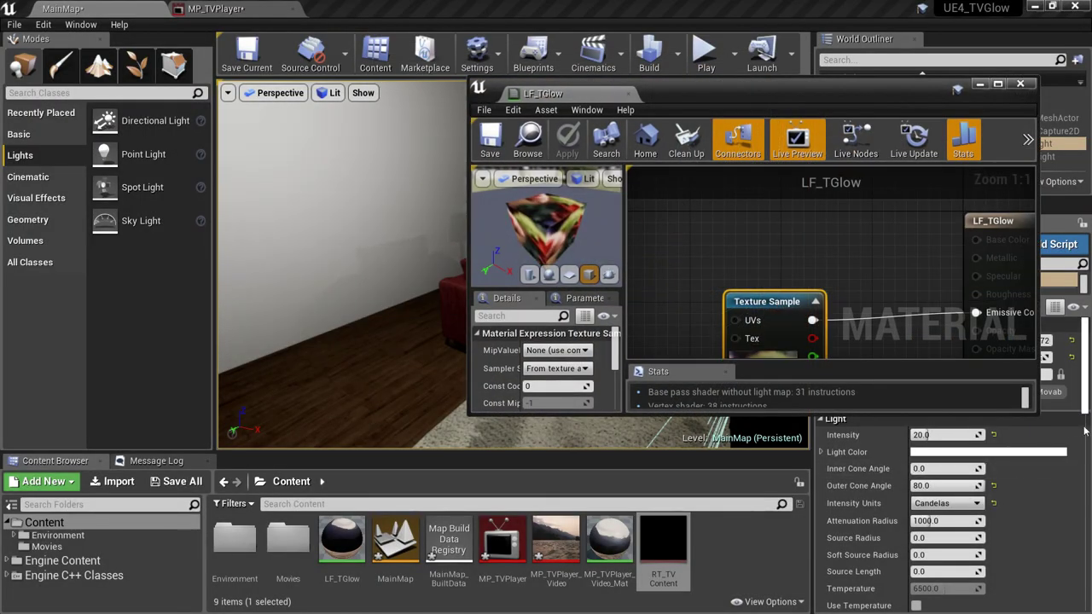
drag(1035, 417, 1060, 567)
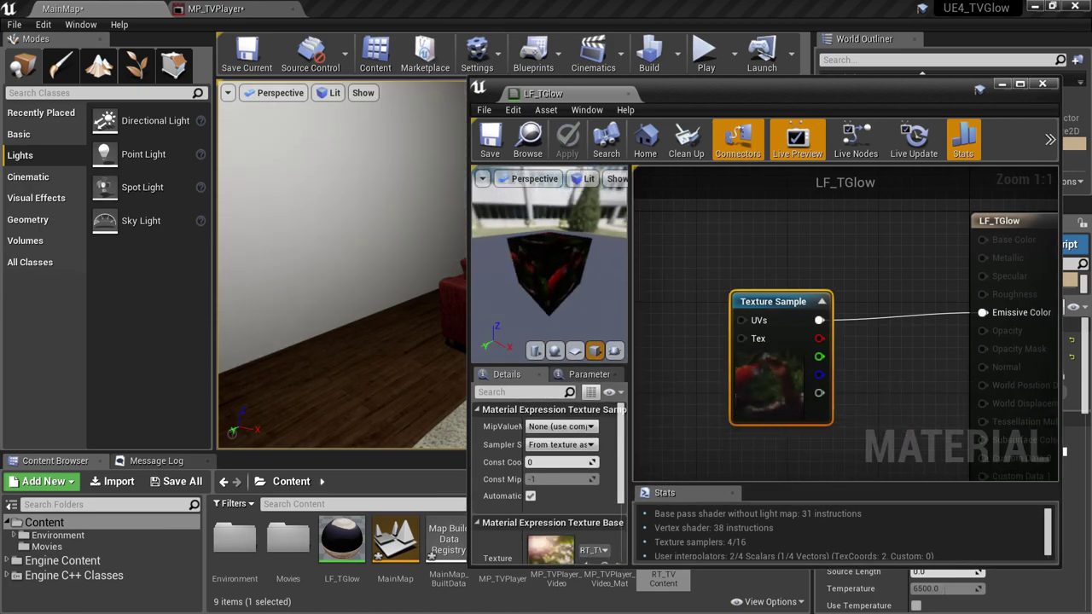
drag(546, 273, 626, 266)
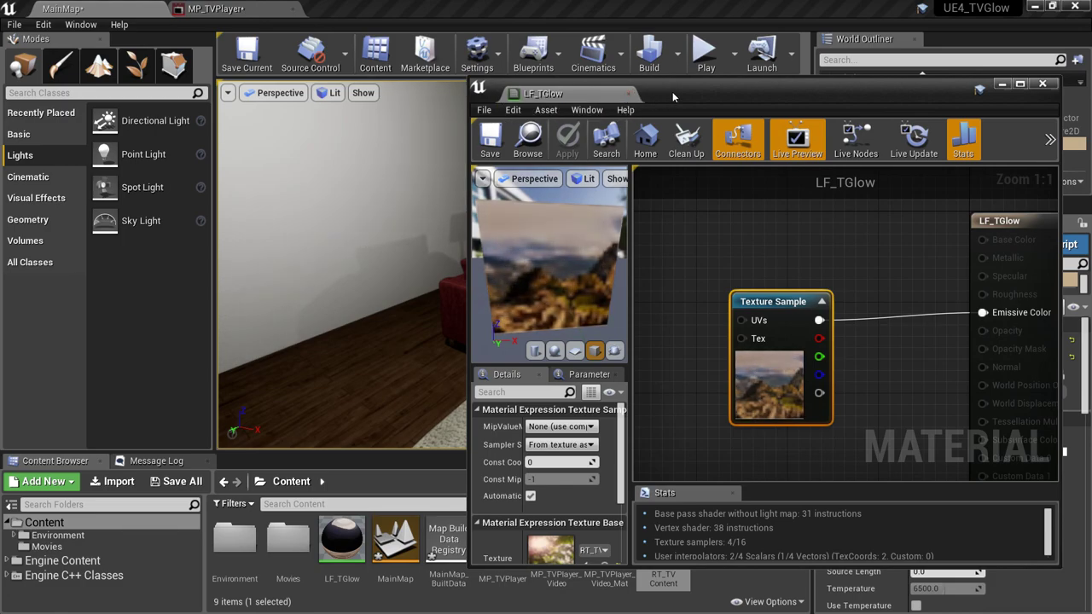
right_drag(672, 277, 897, 335)
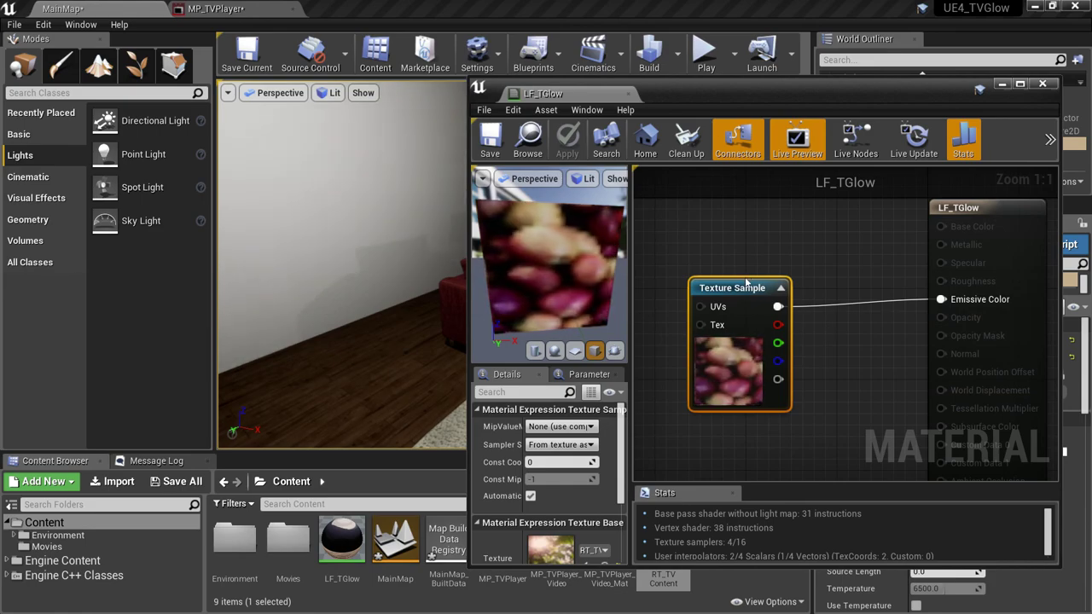
Add a SpiralBlur-Texture node to the graph by searching for 'blur'.
drag(744, 280, 811, 237)
right_drag(860, 421, 850, 329)
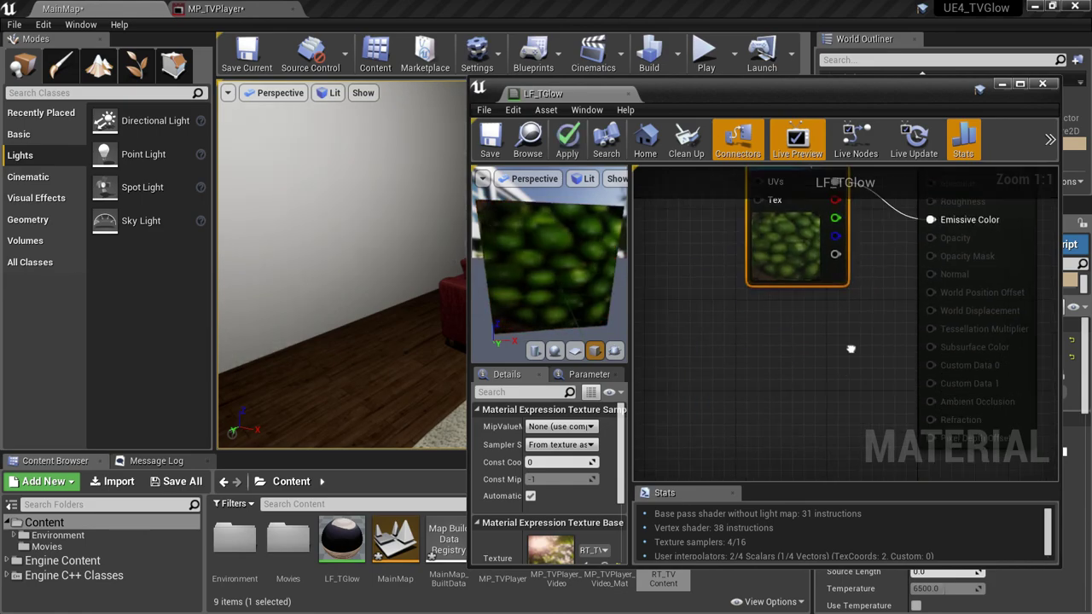
right_click(755, 370)
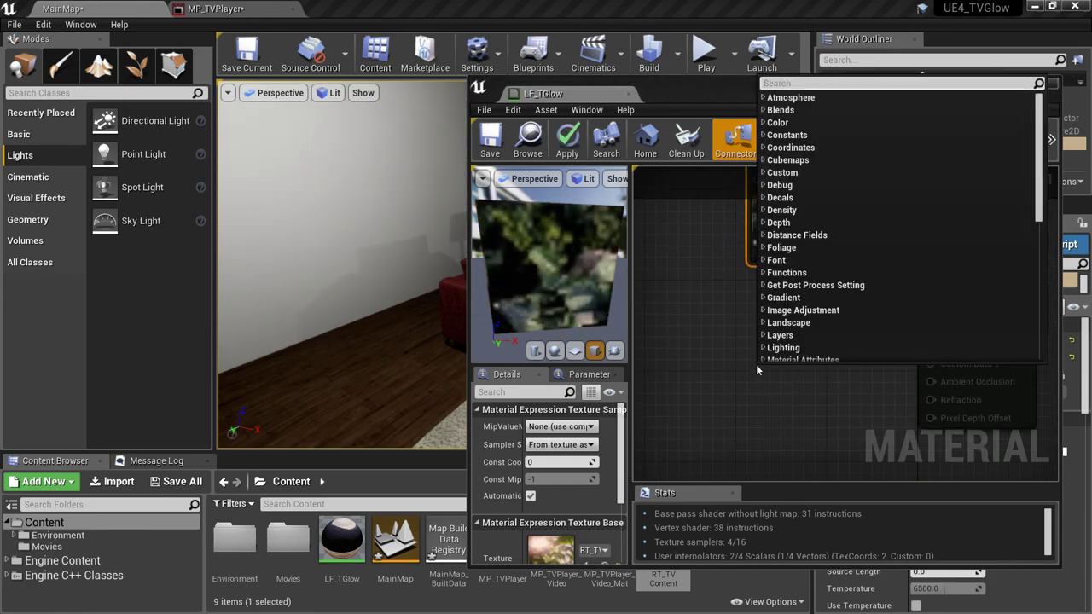
text(blur)
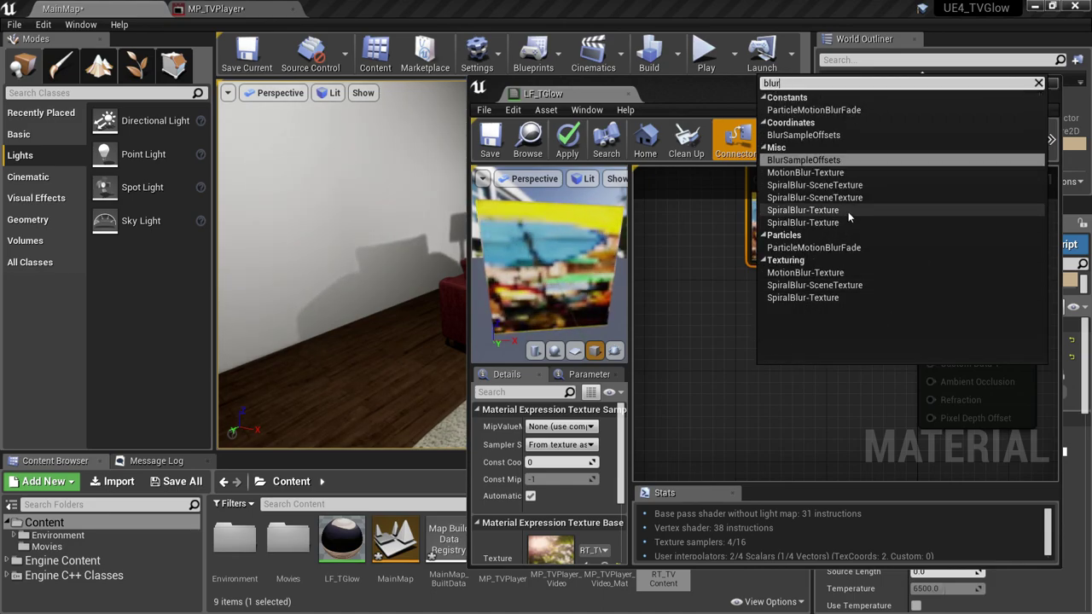
click(847, 212)
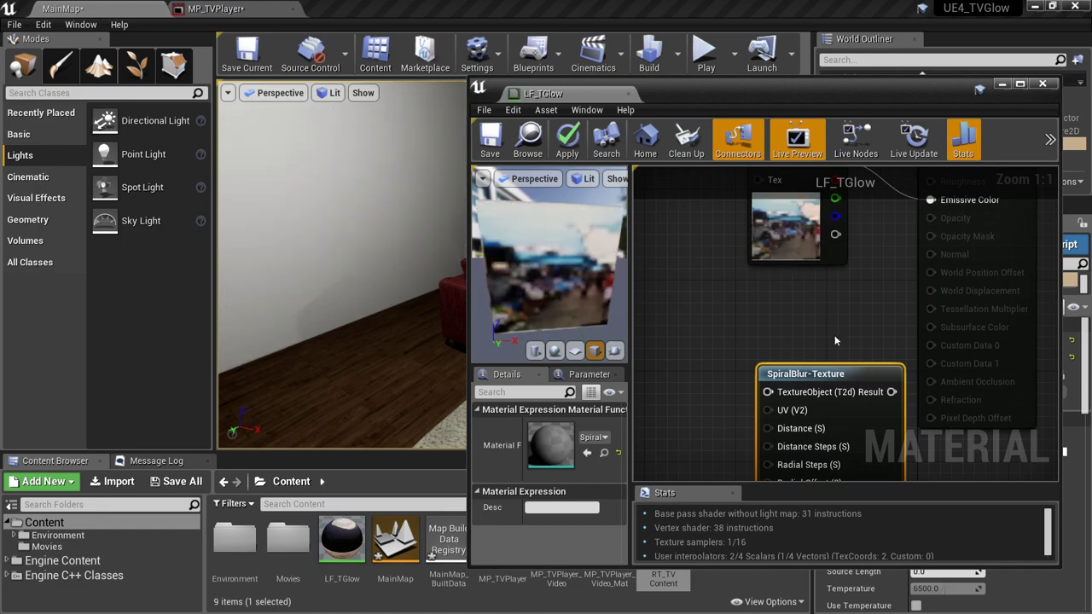
drag(834, 377, 790, 347)
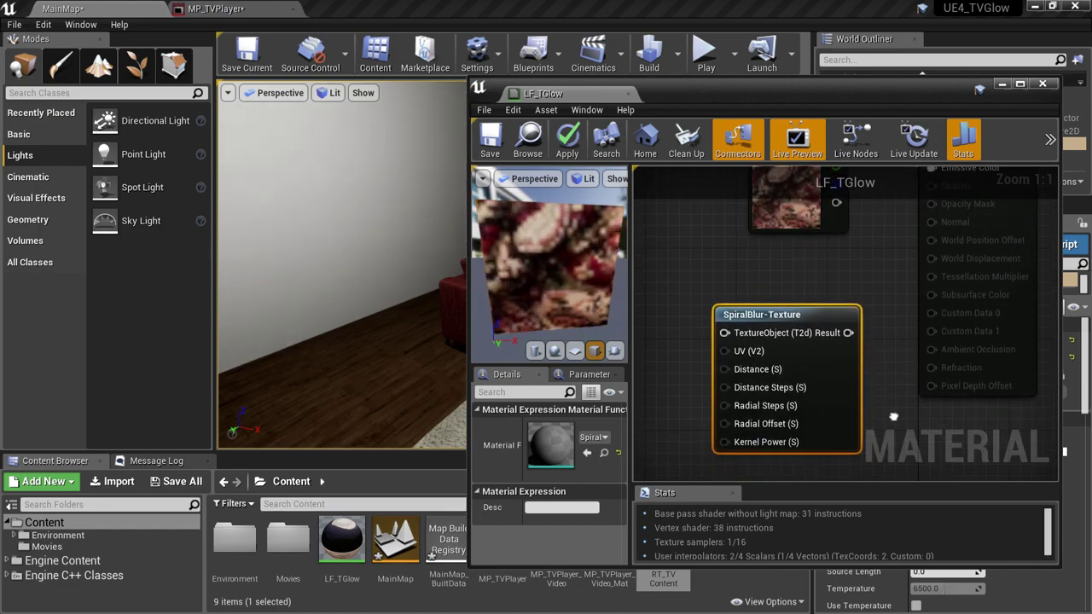
Move the Texture Sample left; its output won't connect to the blur's TextureObject input.
right_drag(893, 445, 967, 486)
drag(859, 226, 678, 228)
right_drag(849, 319, 857, 268)
drag(733, 197, 764, 355)
drag(806, 389, 810, 386)
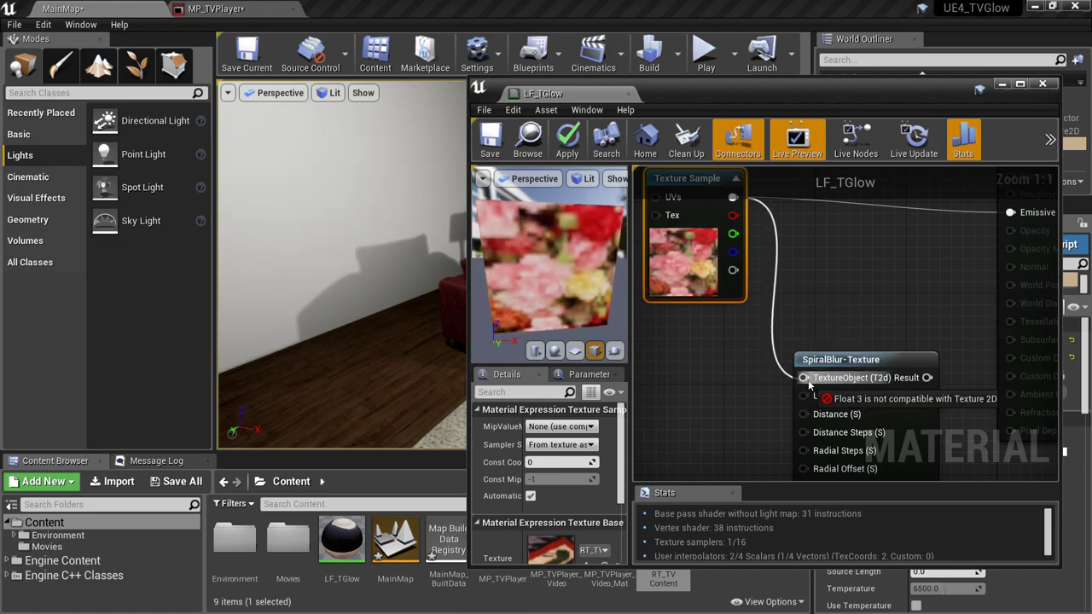
drag(809, 386, 768, 187)
click(736, 348)
click(735, 350)
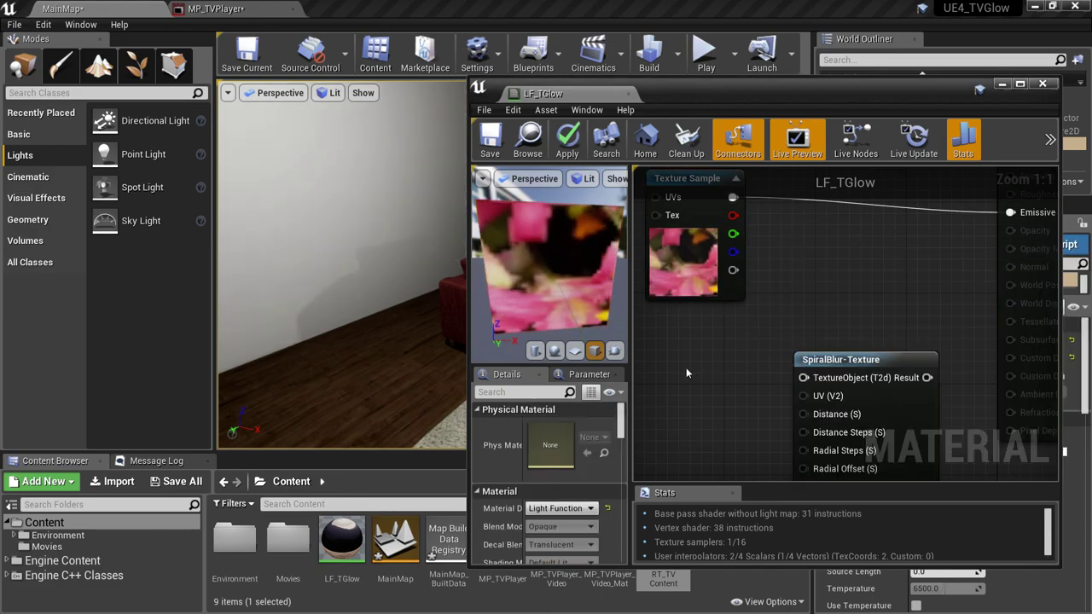
Add a Texture Object node and place it beside the SpiralBlur-Texture node.
right_click(686, 369)
text(textureo)
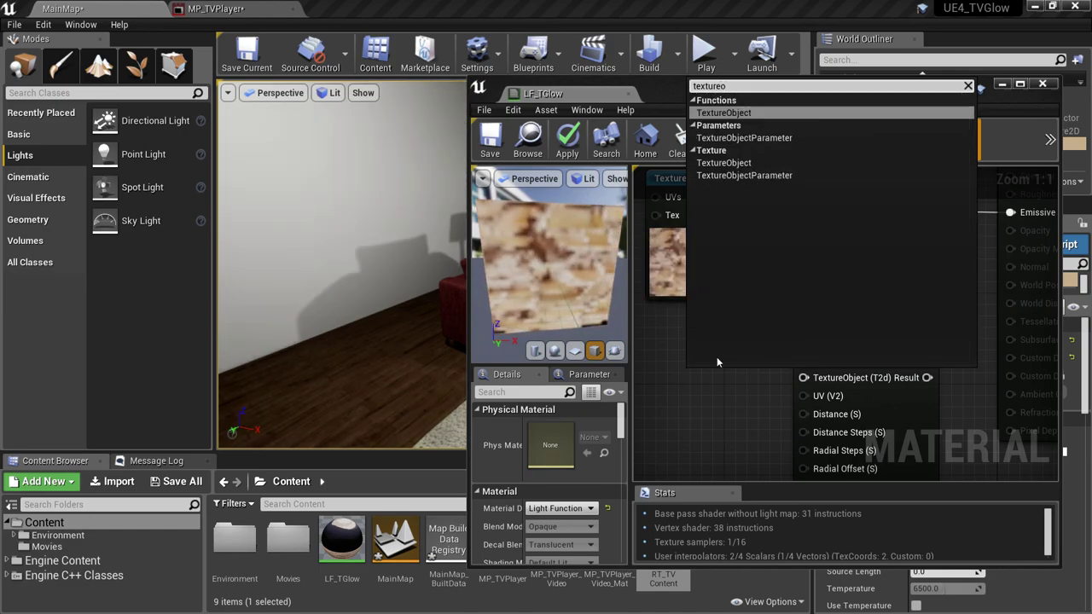
click(706, 114)
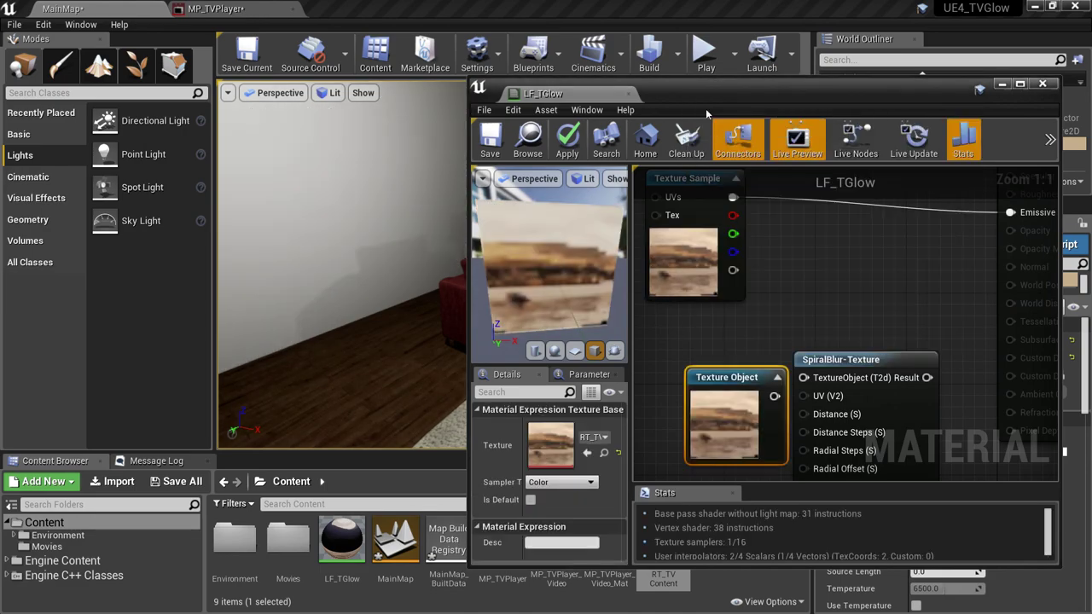
drag(740, 378, 699, 372)
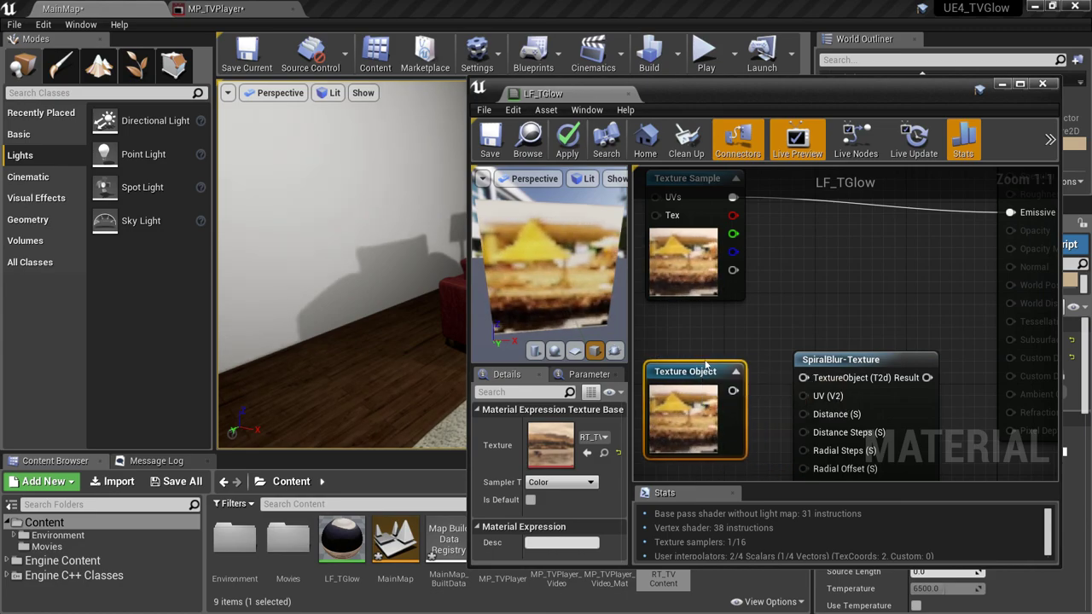
right_drag(760, 334, 812, 281)
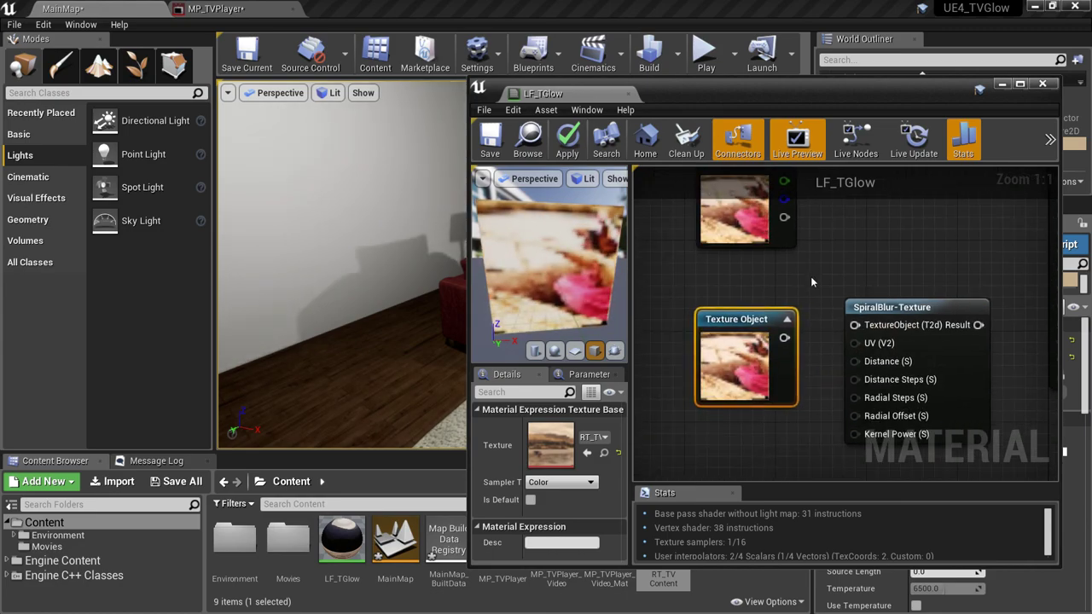
drag(753, 323, 856, 325)
Delete the old Texture Sample node and arrange the Texture Object and SpiralBlur nodes together.
right_drag(886, 257, 837, 341)
click(705, 225)
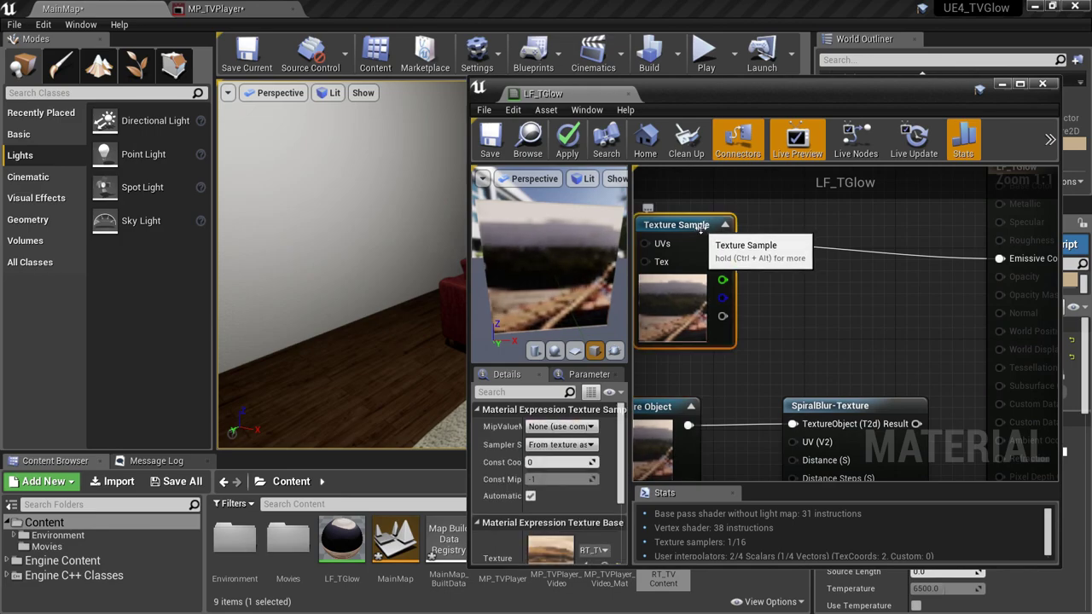
key(Delete)
right_drag(816, 352, 803, 265)
drag(817, 298, 772, 344)
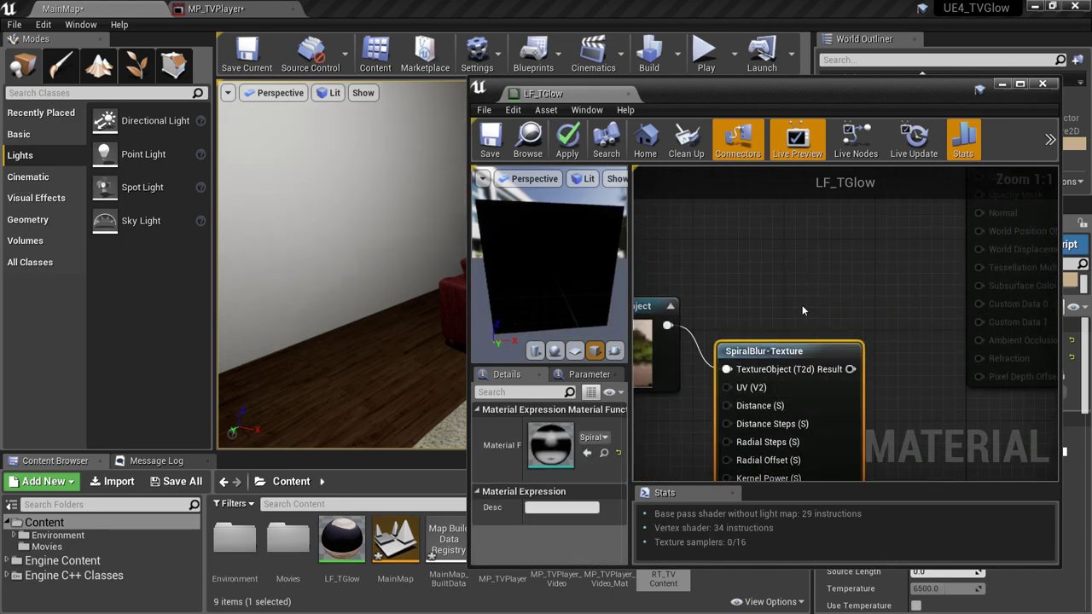
drag(681, 246, 756, 266)
Wire the SpiralBlur-Texture Result into Emissive Color and check the preview.
right_drag(893, 261, 829, 352)
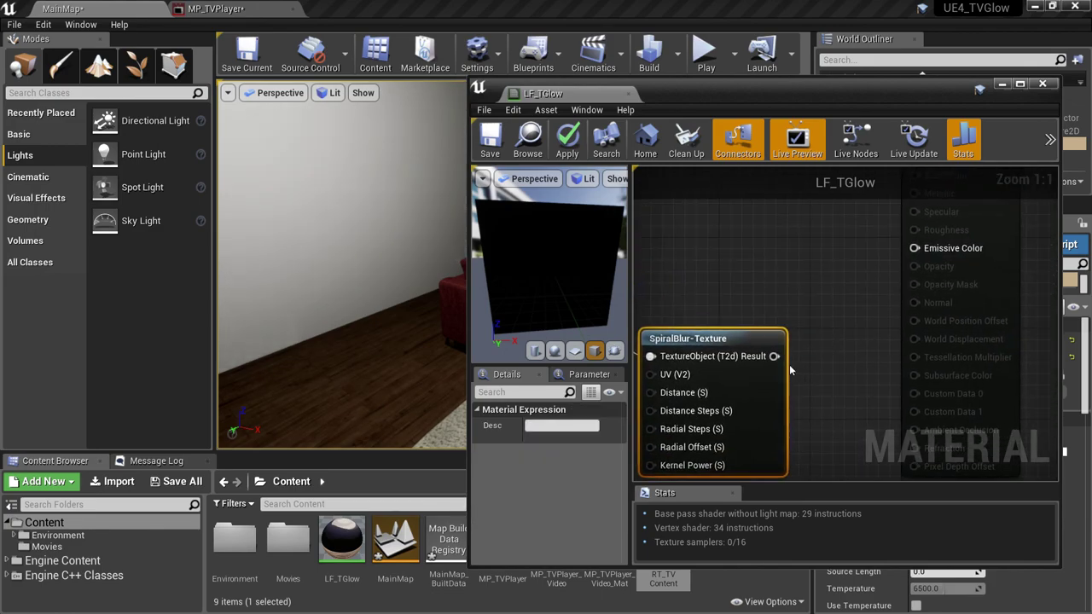
drag(774, 356, 915, 248)
drag(533, 278, 491, 260)
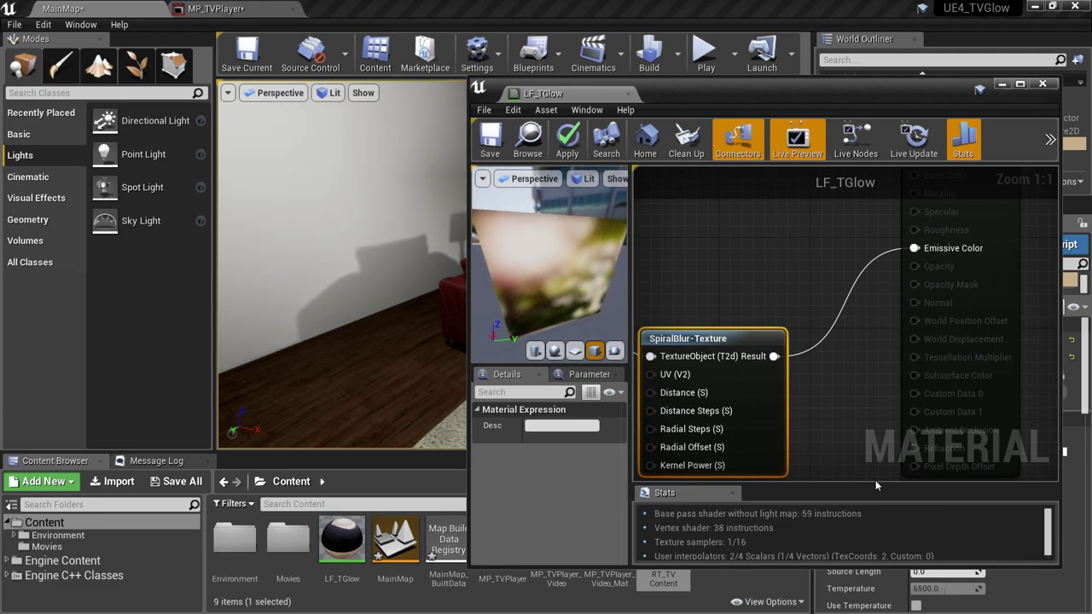
right_drag(828, 439, 987, 361)
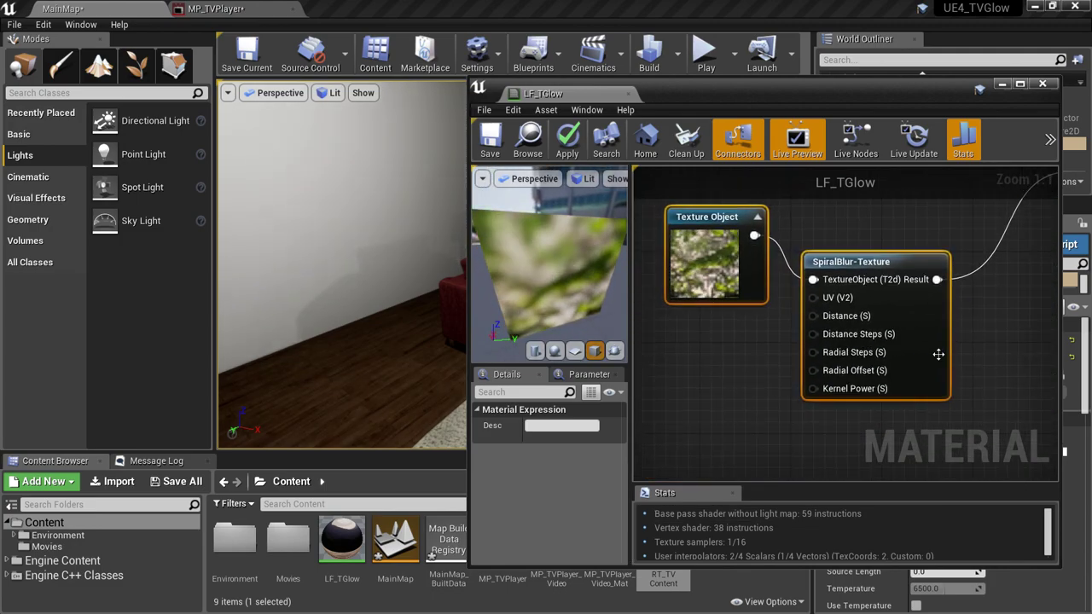
mouse_move(763, 367)
right_down()
mouse_move(794, 366)
mouse_move(770, 354)
mouse_move(794, 379)
mouse_move(780, 376)
right_up()
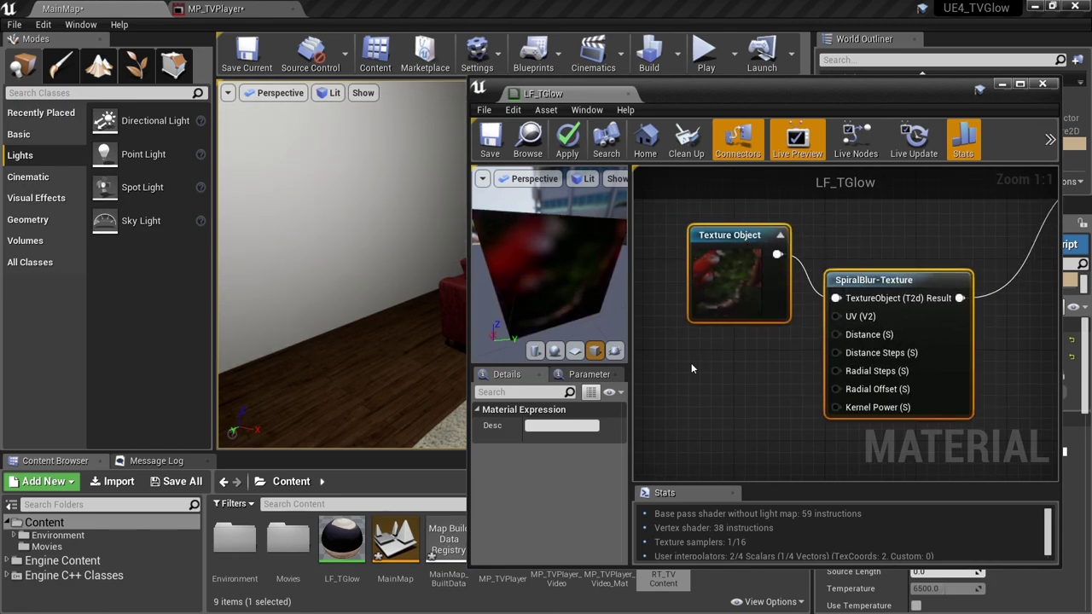
Add a Constant node with value 1 and wire it into SpiralBlur-Texture's Distance input.
right_click(691, 369)
text(c)
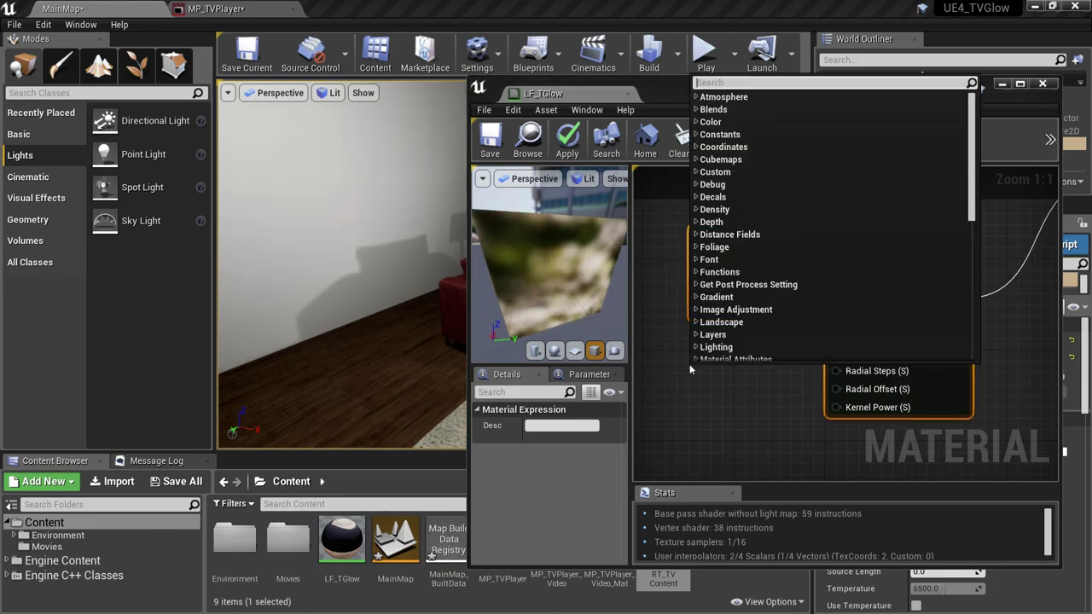
text(onst)
key(Return)
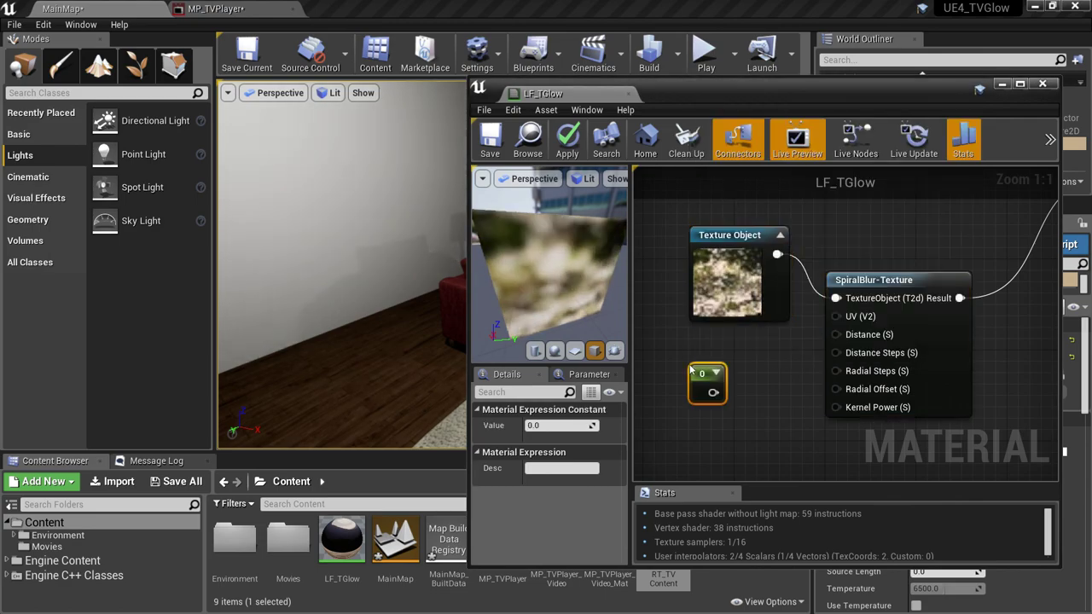
click(570, 426)
text(1)
key(Tab)
drag(713, 393, 838, 334)
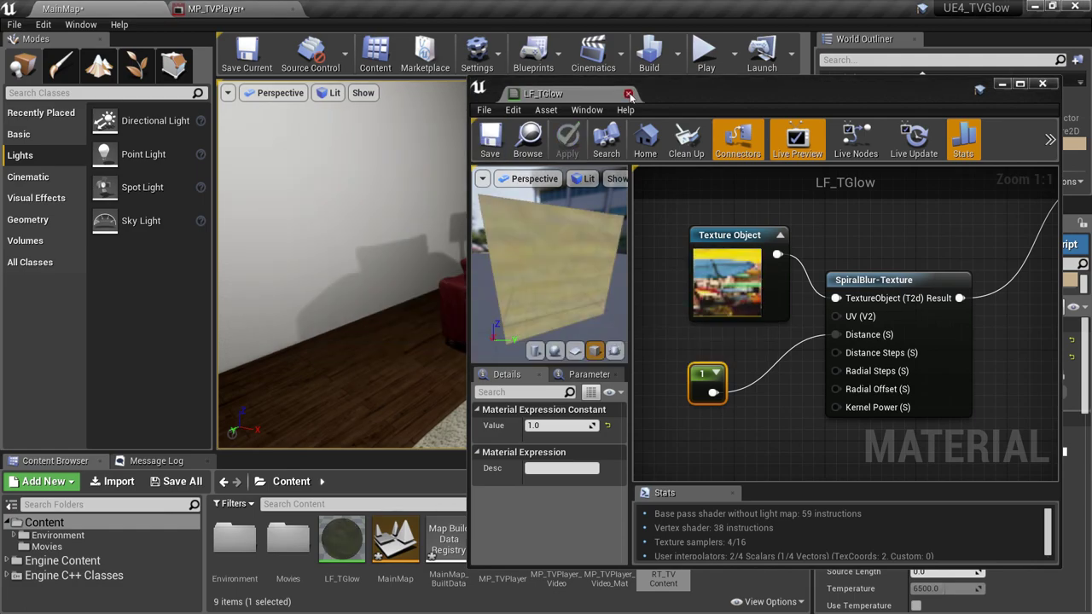
Save LF_TGlow, then hide the level's WorkLight and deselect SpotLight2 to judge the dark room.
key(alt+Tab)
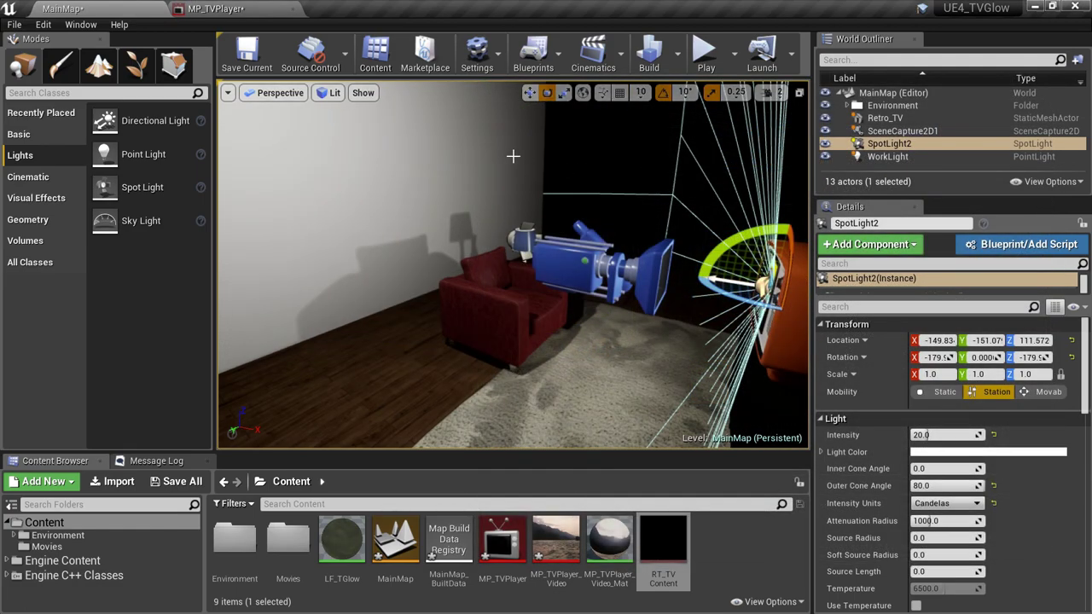
right_drag(641, 150, 634, 120)
click(825, 157)
right_drag(649, 256, 633, 236)
key(Escape)
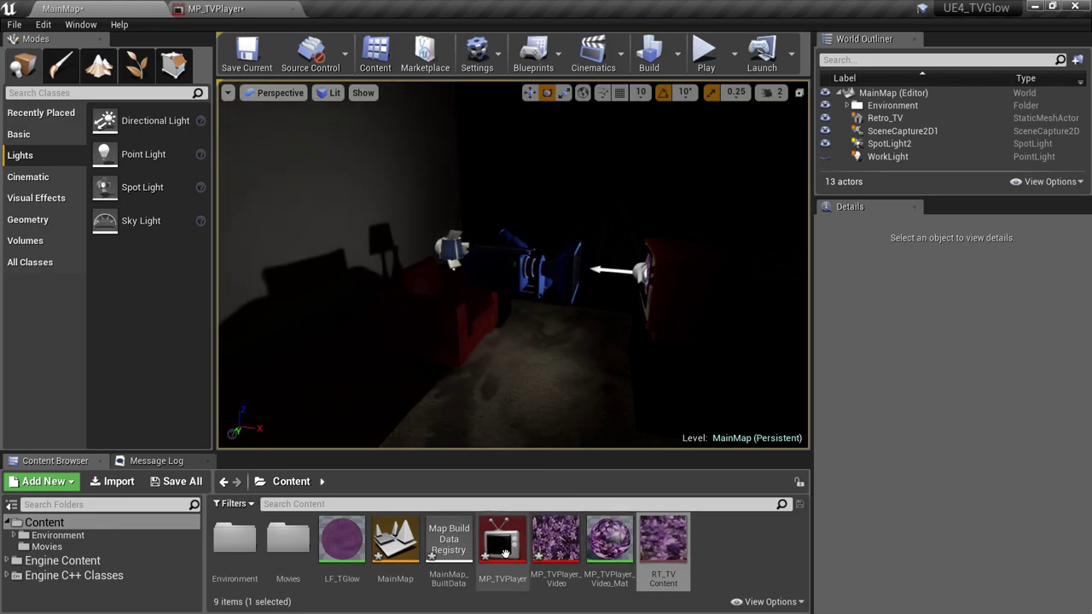
Reopen LF_TGlow and add a Constant2Vector node to its graph.
click(352, 538)
double_click(352, 538)
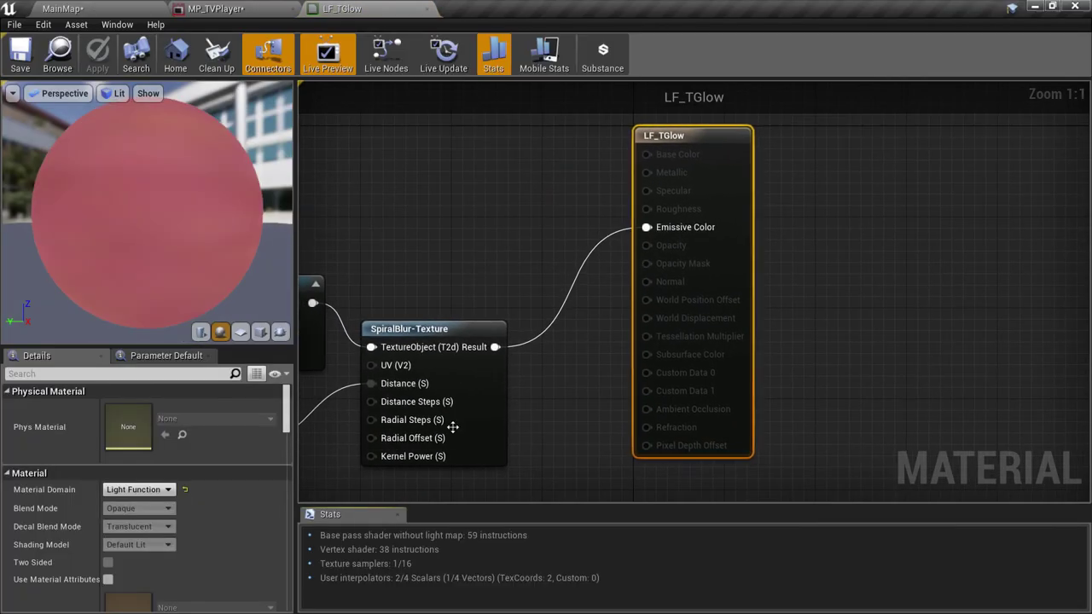
right_drag(567, 406, 737, 360)
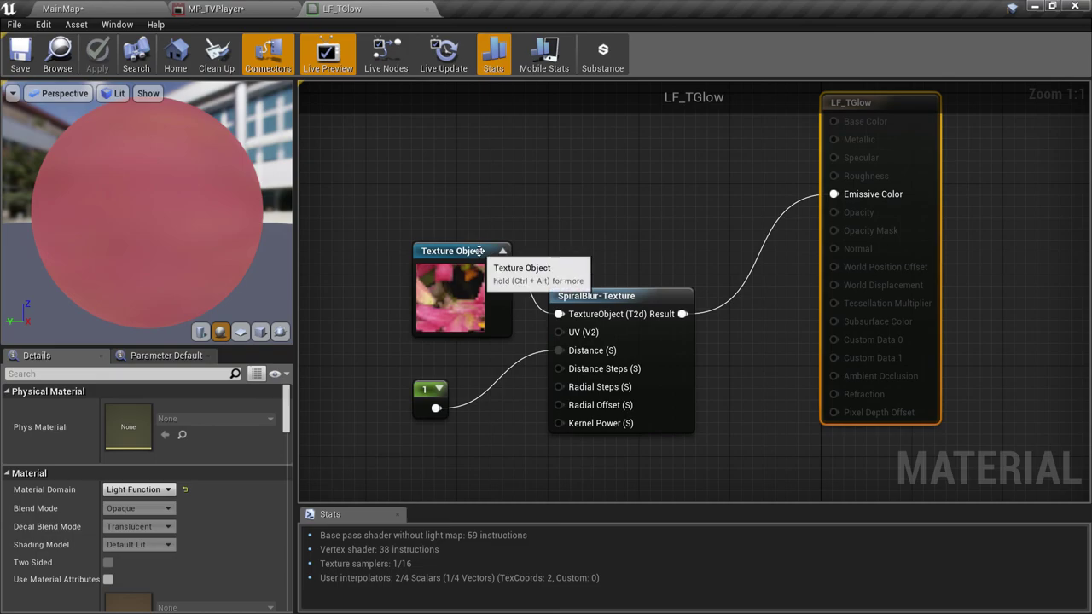
drag(471, 246, 437, 194)
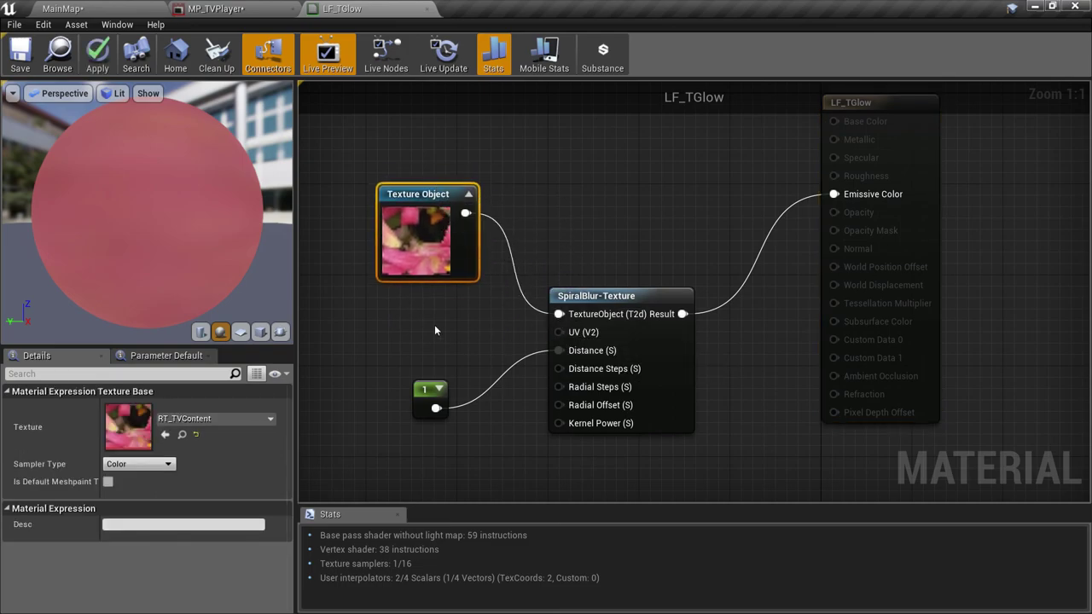
right_click(406, 321)
text(2v)
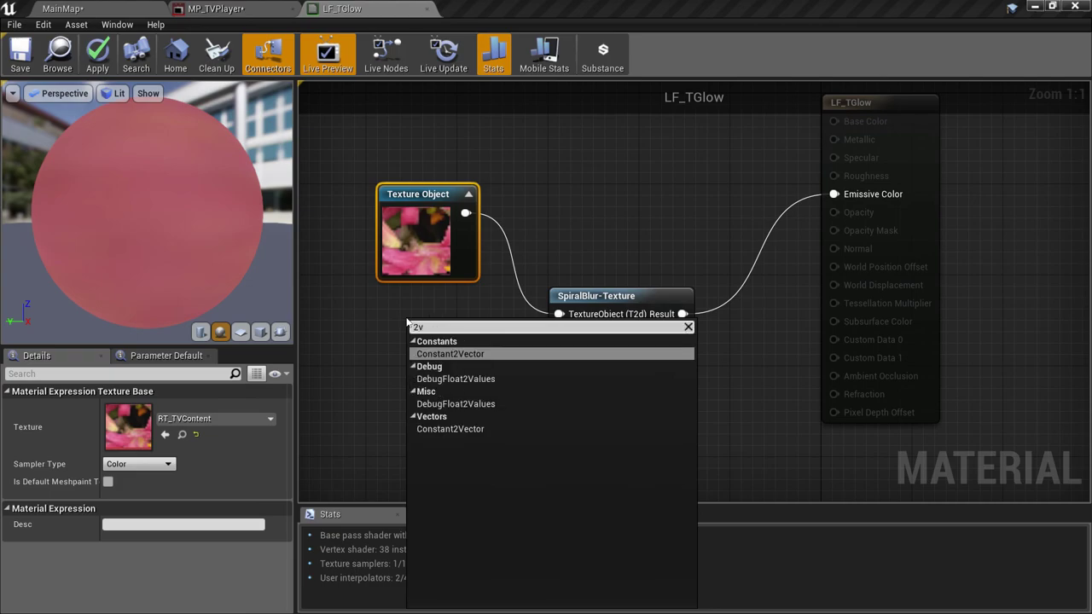
key(Return)
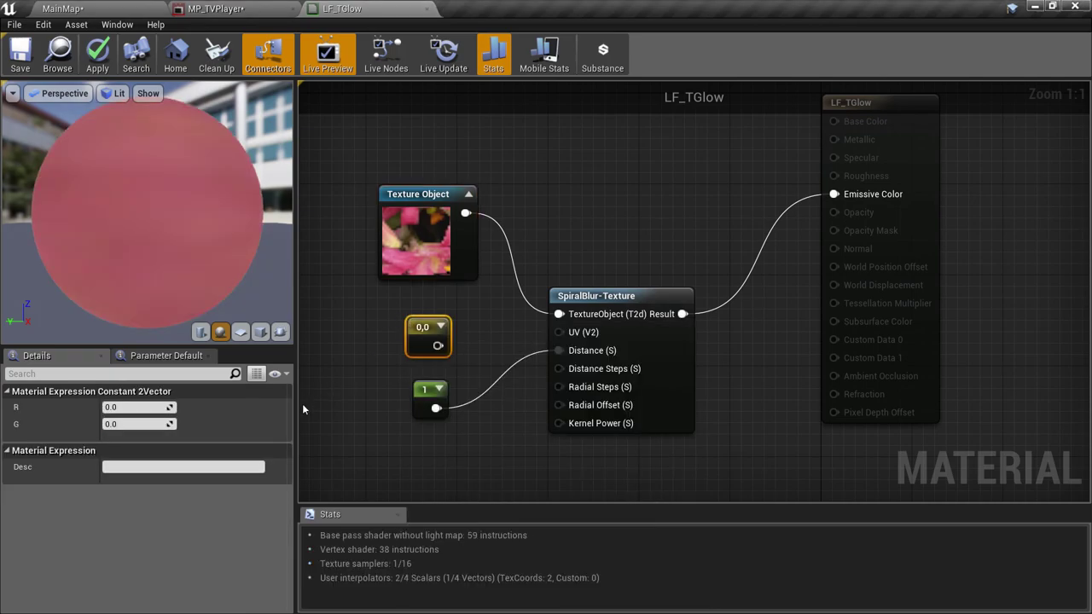
Set the vector's R and G to 0.5 and wire it into SpiralBlur-Texture's UV input.
click(127, 407)
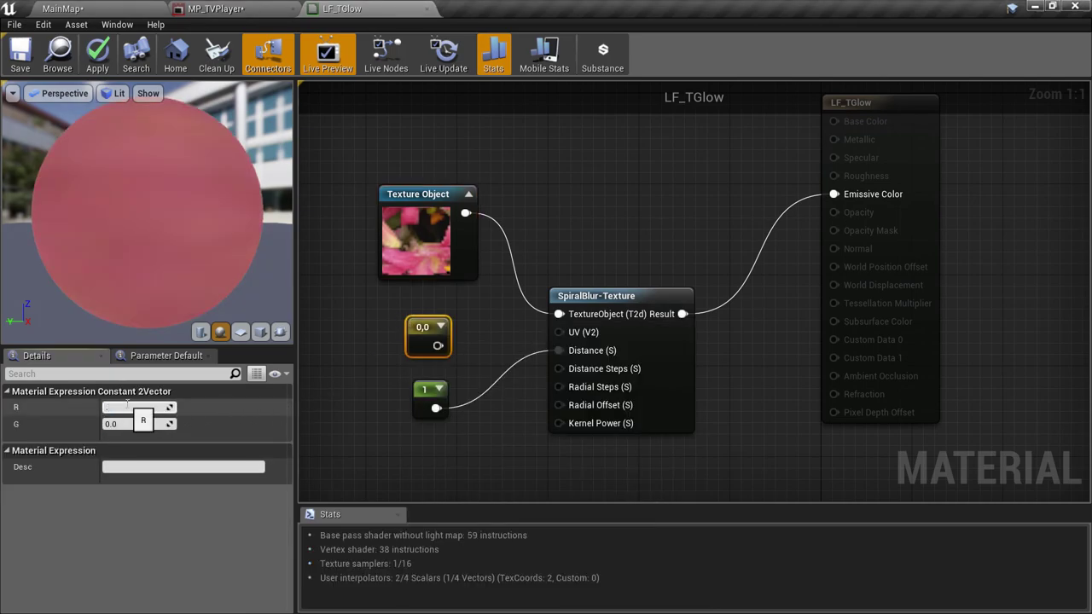
text(0.5)
key(Tab)
text(.5)
key(Tab)
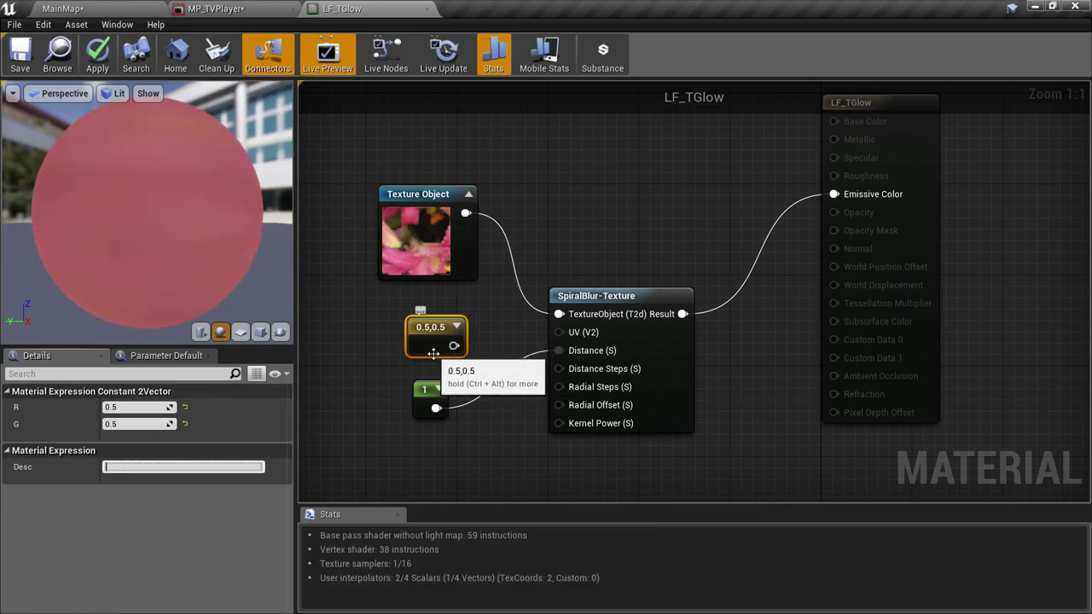
click(260, 332)
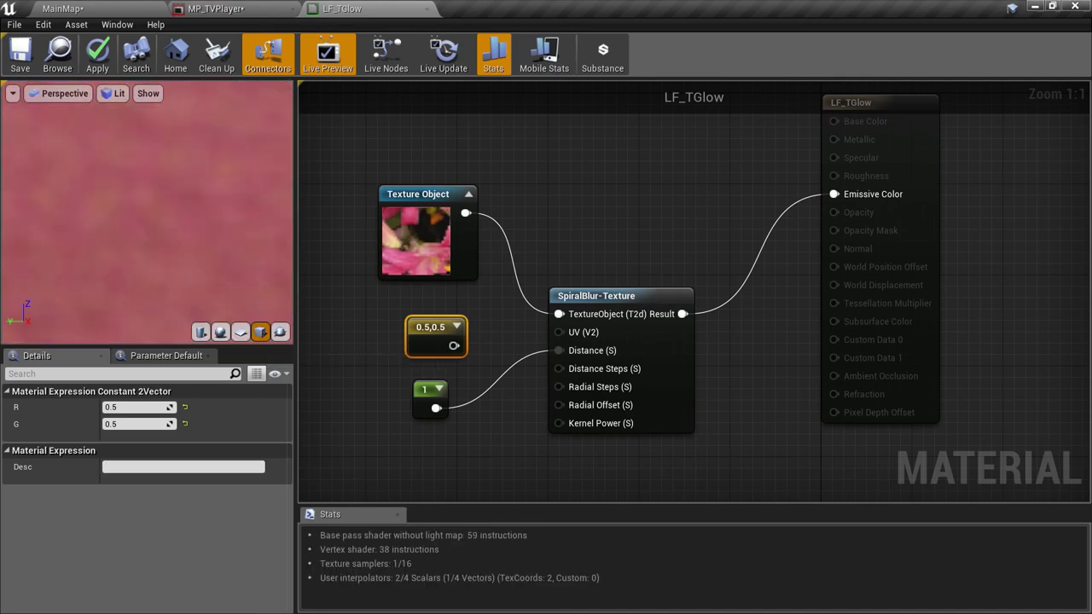
mouse_move(148, 286)
mouse_down()
mouse_move(162, 284)
mouse_move(149, 286)
mouse_up()
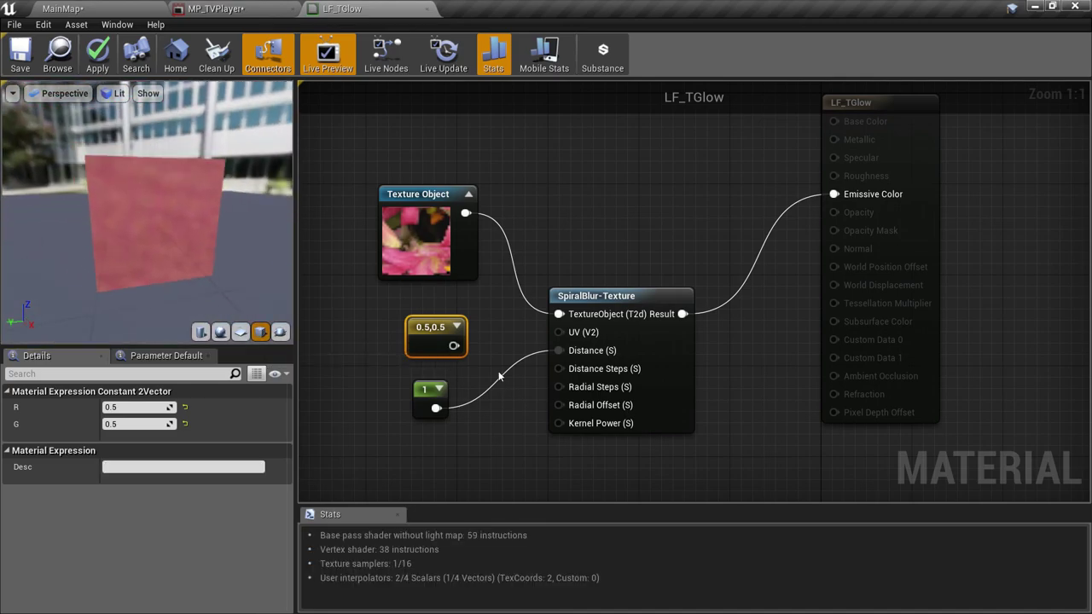
drag(454, 346, 559, 332)
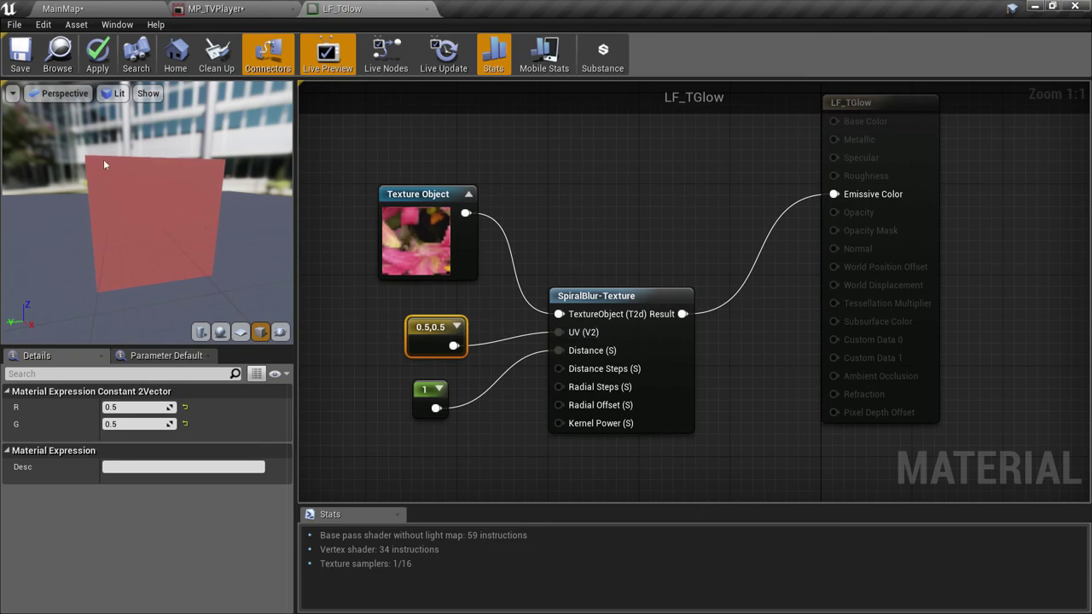
Save and close LF_TGlow, returning to MainMap with a wider view of the TV setup.
click(20, 56)
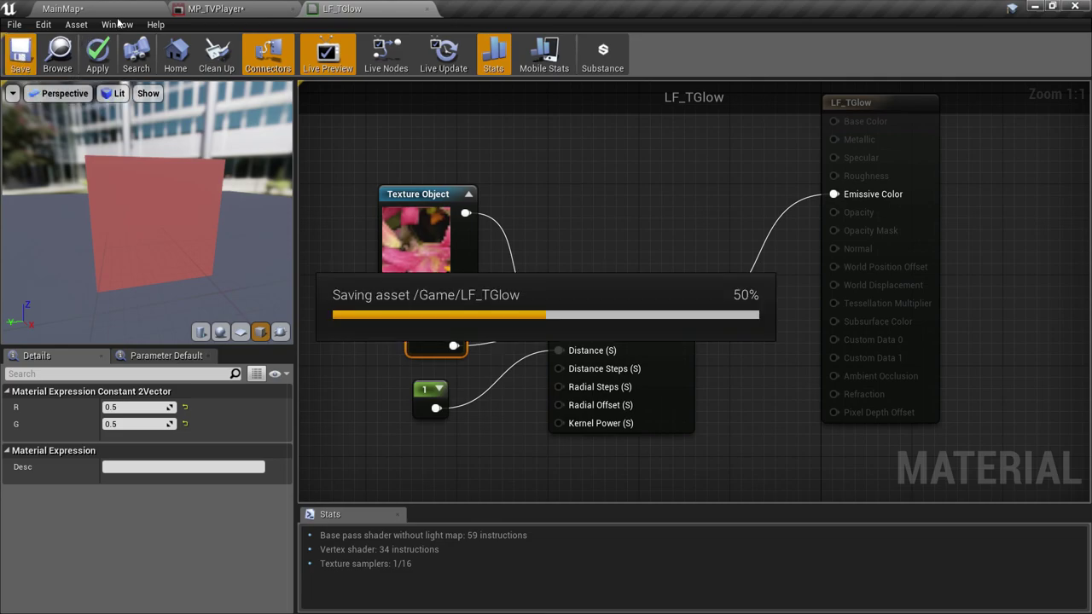
click(428, 9)
click(90, 10)
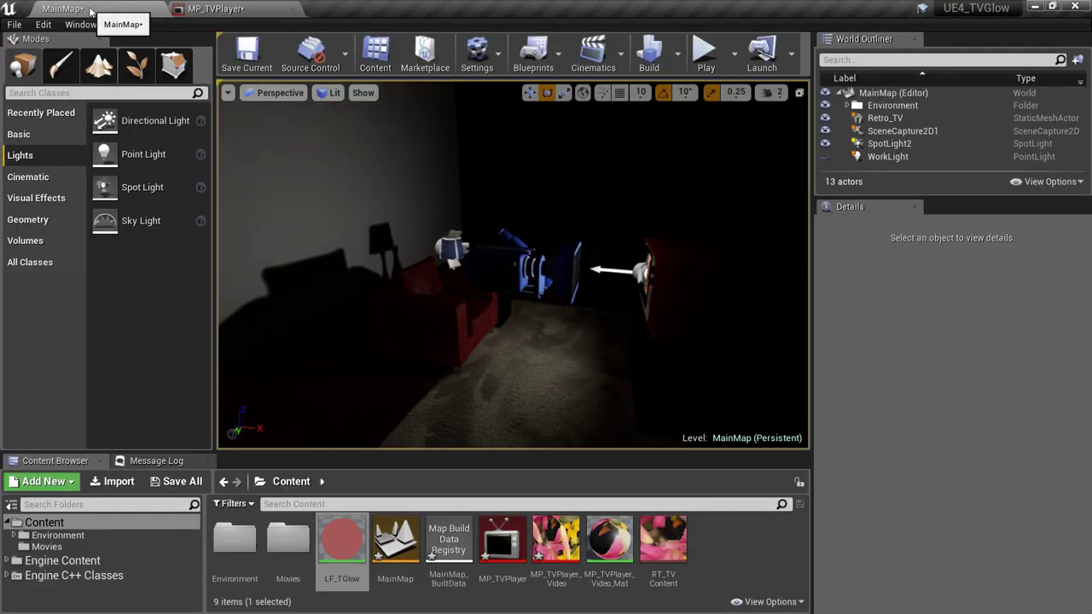
right_drag(604, 176, 615, 203)
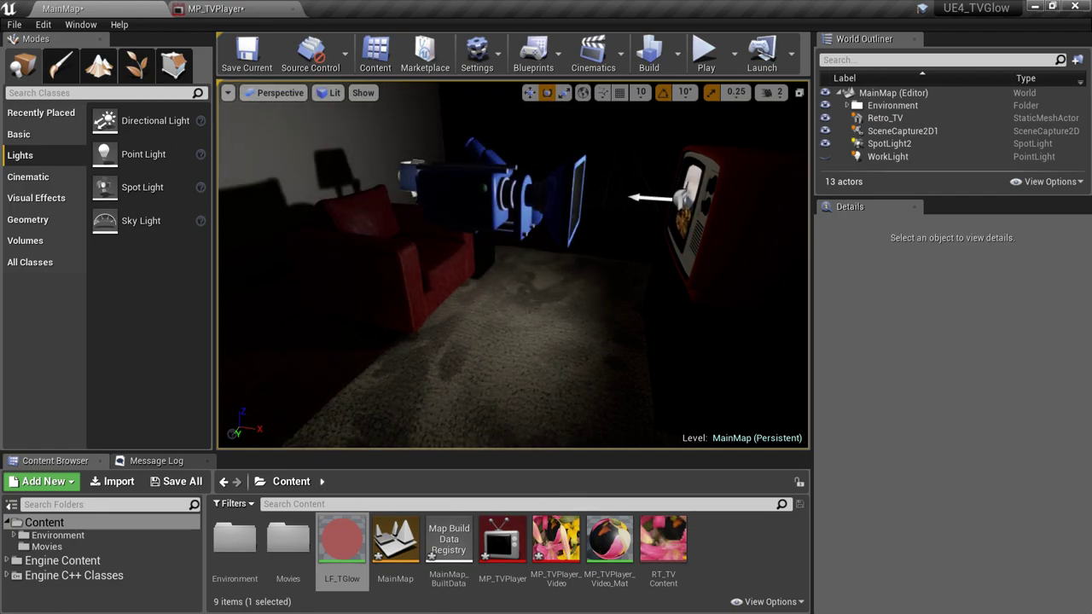
right_drag(512, 264, 581, 266)
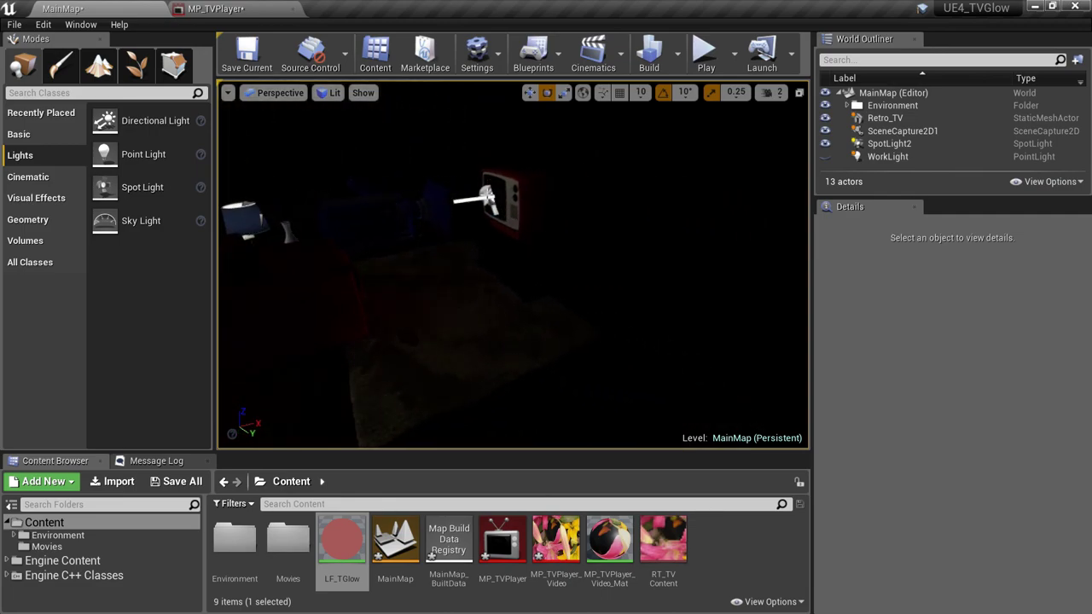
Select SpotLight2, pause the TV video in MP_TVPlayer, and return to MainMap.
click(491, 197)
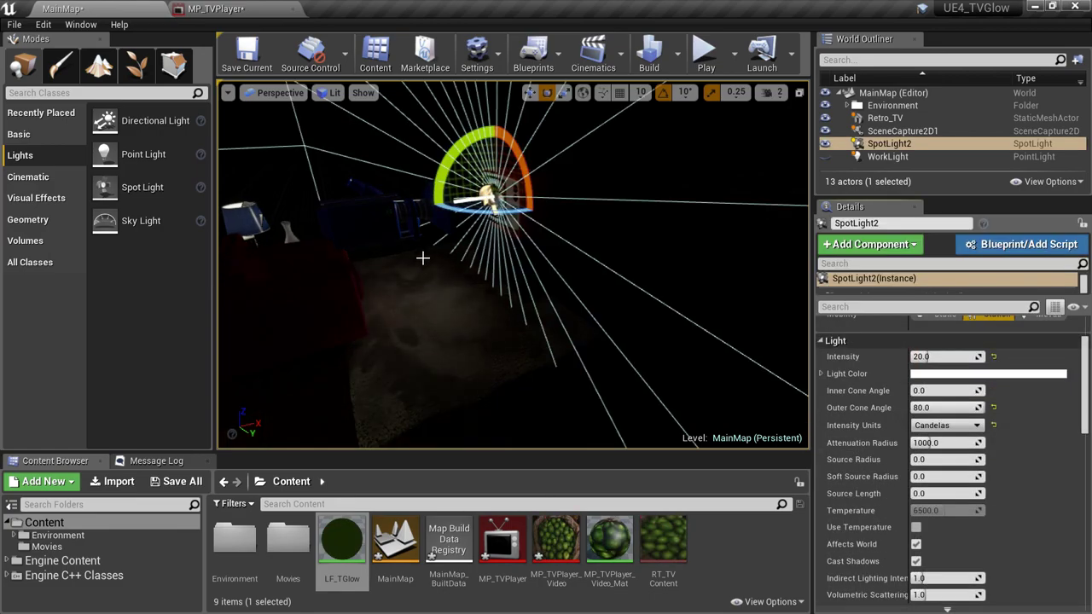
click(224, 8)
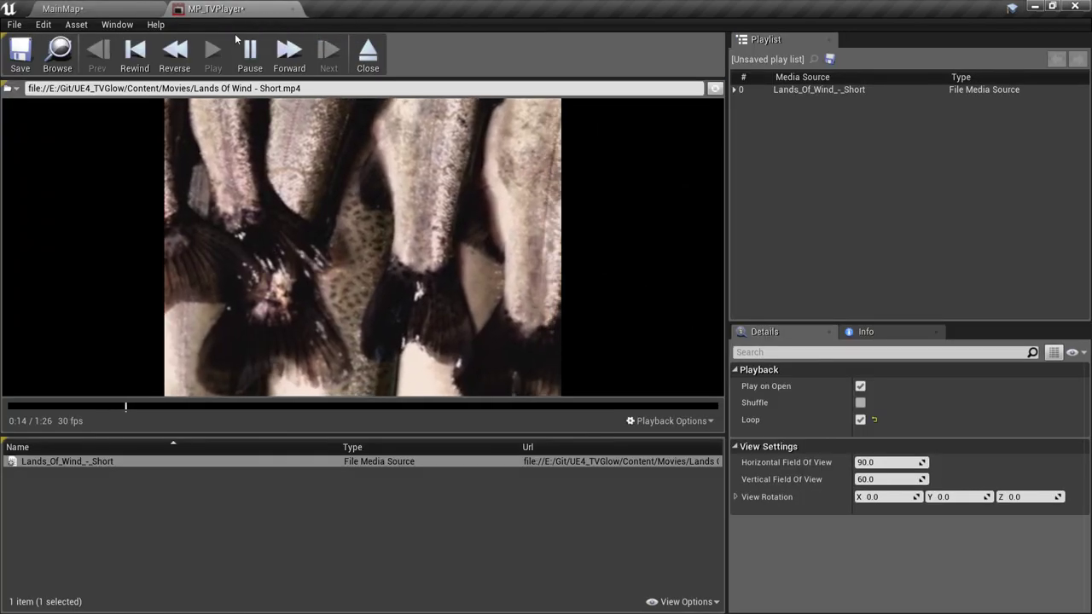
click(249, 49)
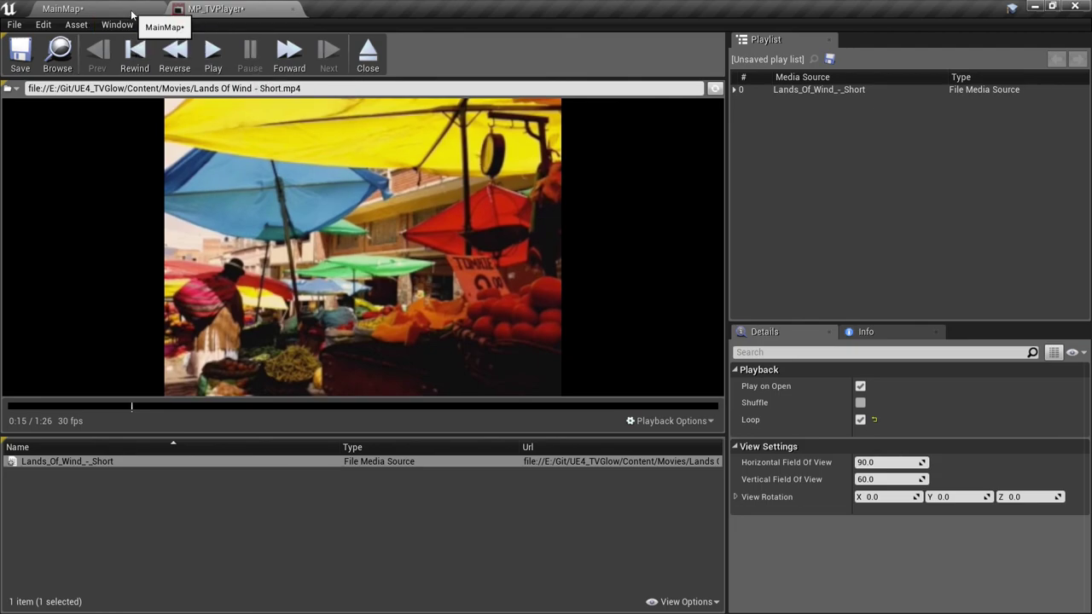
click(85, 9)
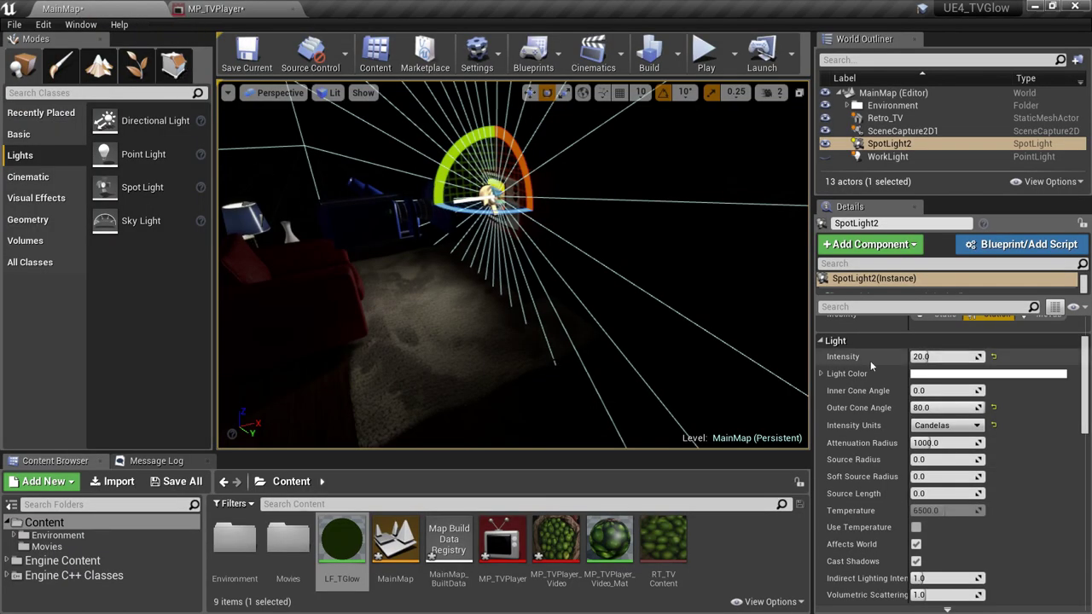
Set the spotlight's Light Color to pure red, 255,0,0.
click(977, 375)
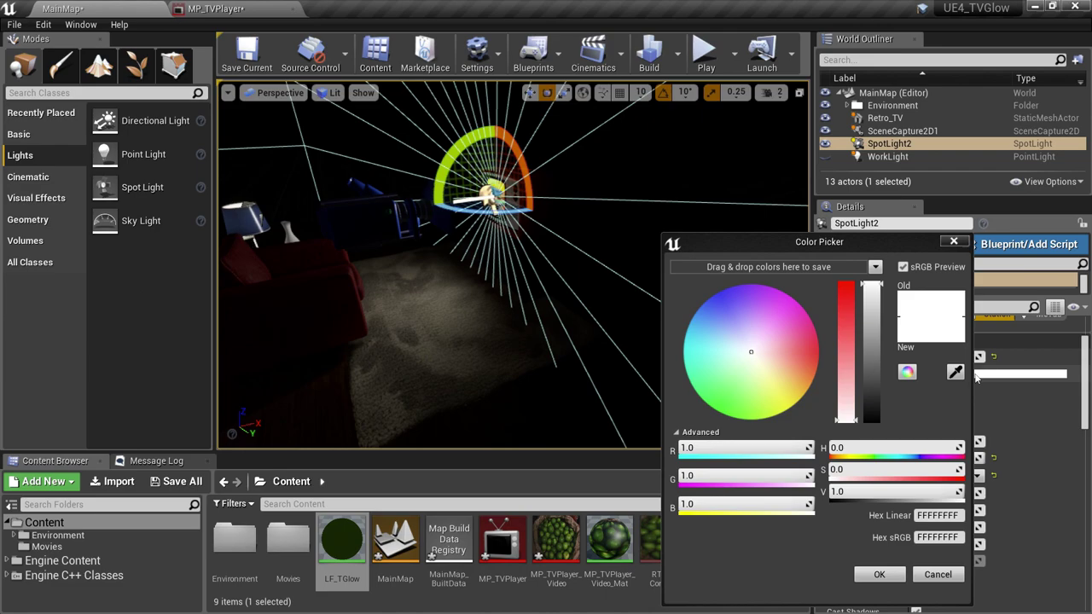
click(721, 448)
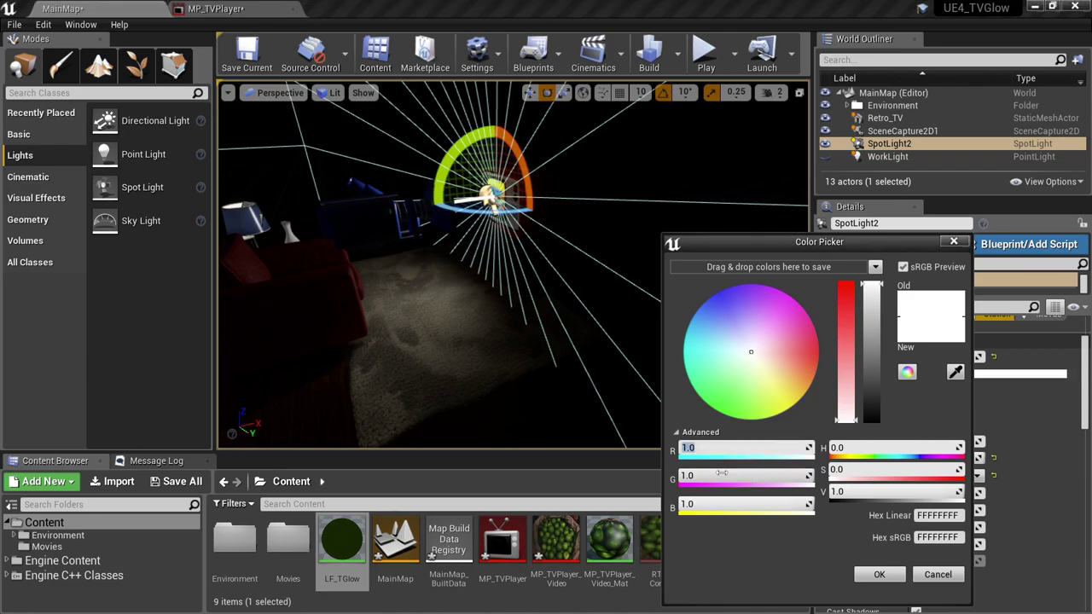
click(719, 476)
text(0)
key(Tab)
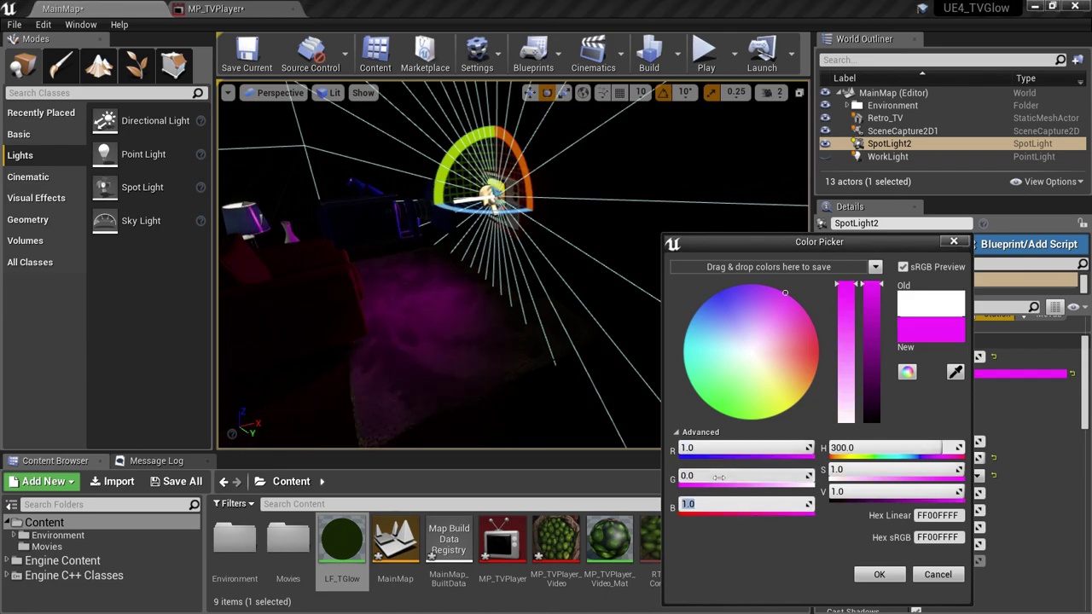
text(0)
key(Tab)
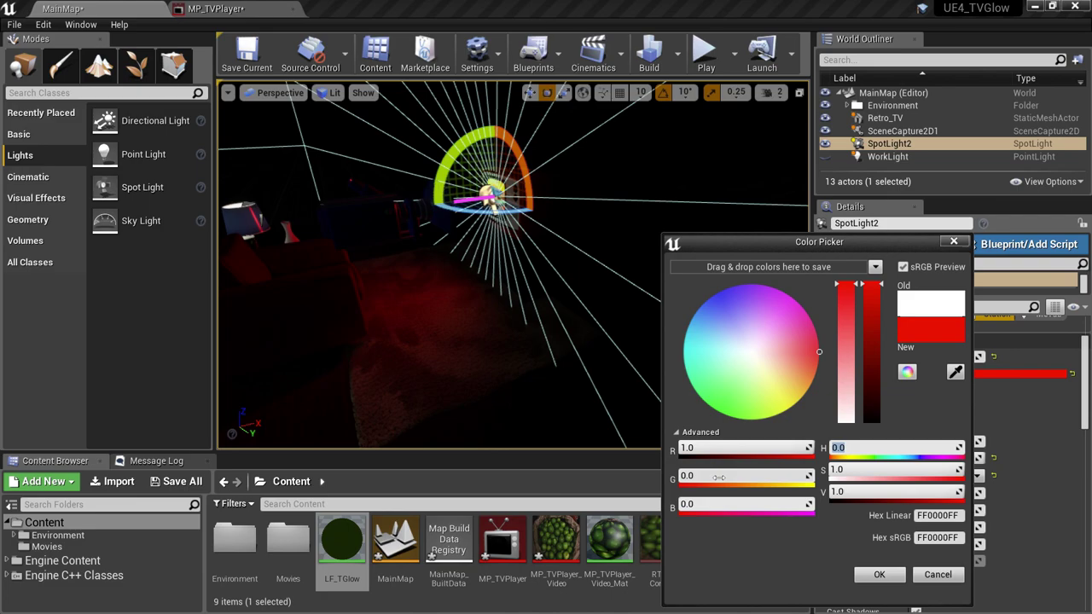
click(867, 577)
Rename the spotlight to TVGlowRed in the World Outliner.
right_drag(598, 341, 418, 303)
right_drag(529, 281, 608, 317)
click(904, 144)
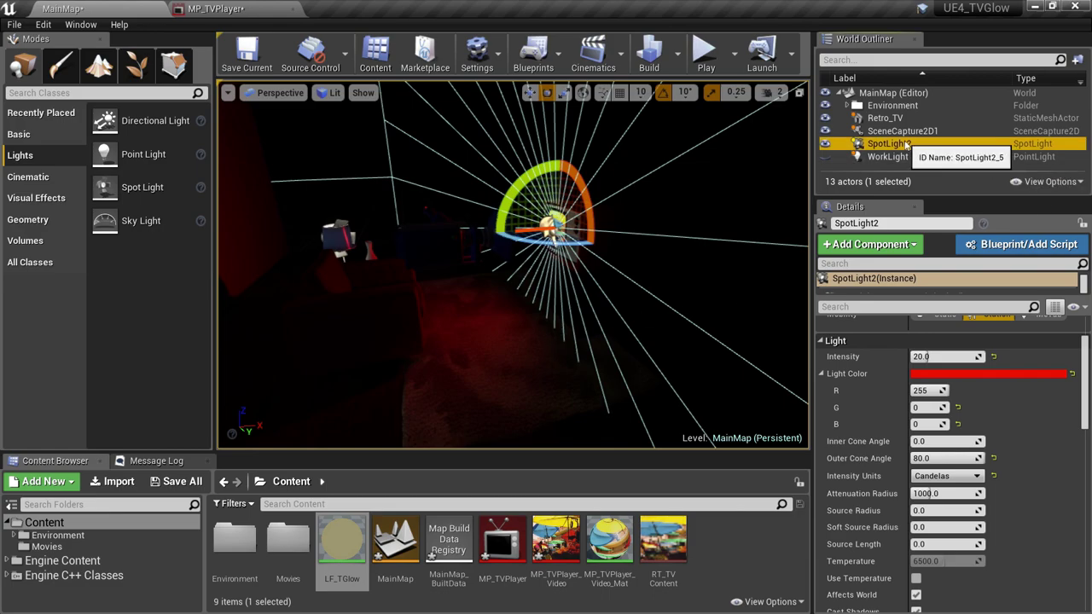
click(906, 145)
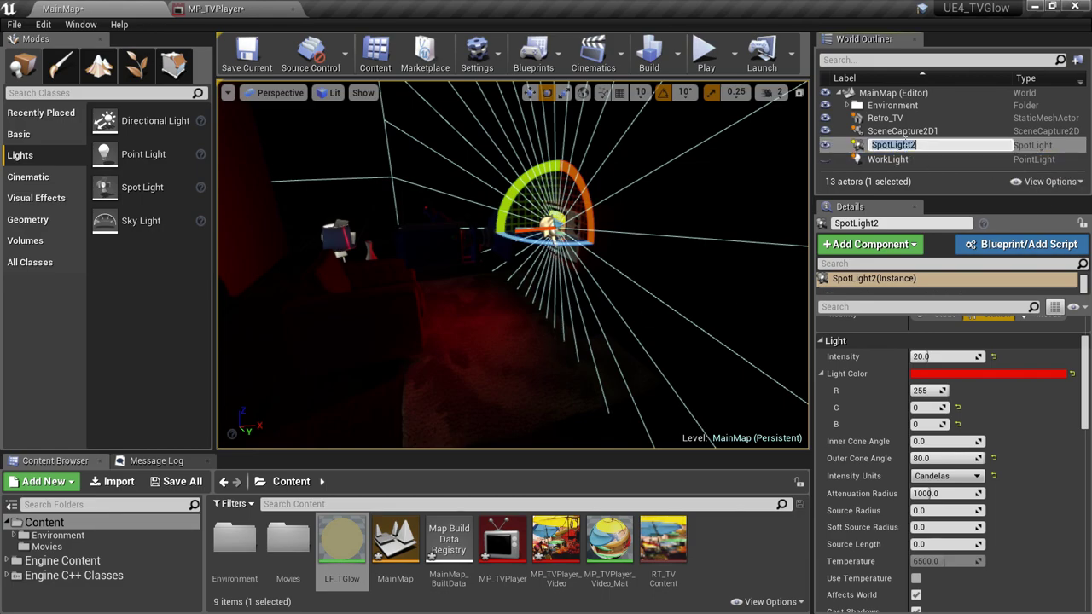
text(TVGlowRed)
key(Return)
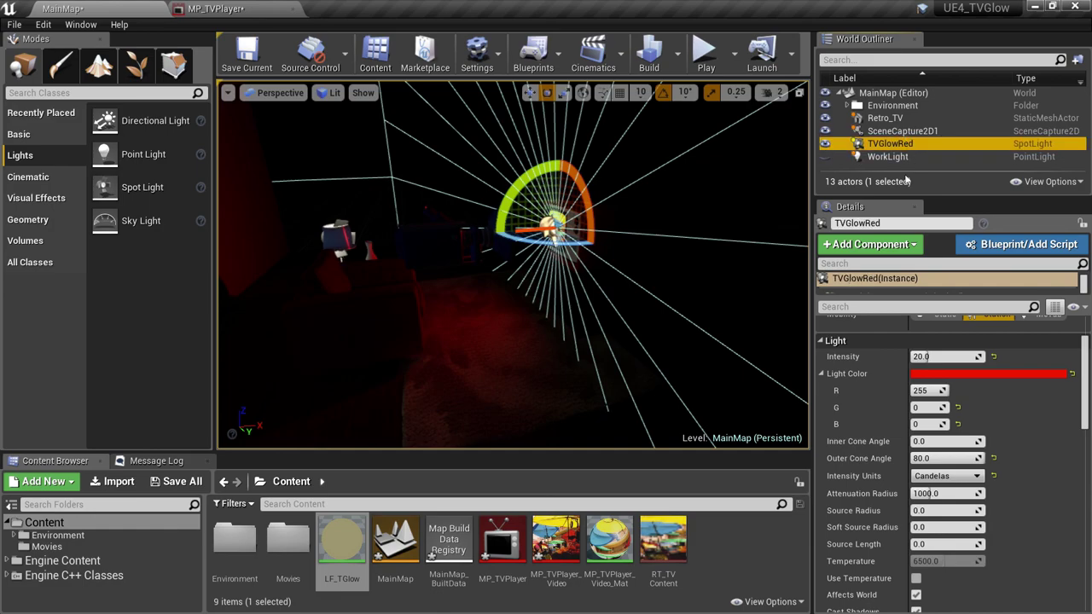
Open LF_TGlow and add a ComponentMask node fed by the SpiralBlur result.
click(354, 539)
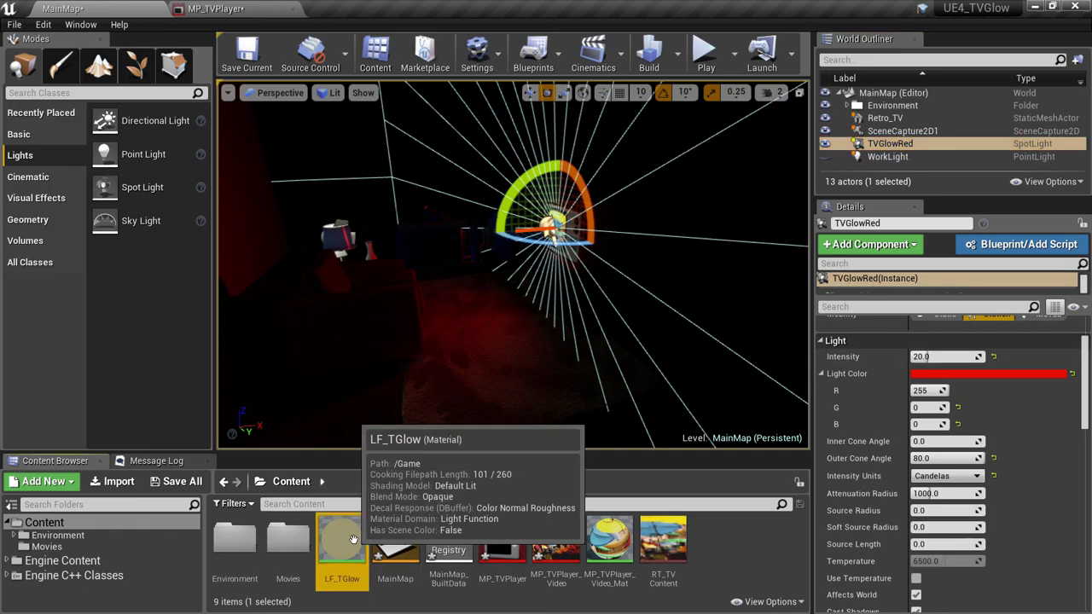
double_click(353, 539)
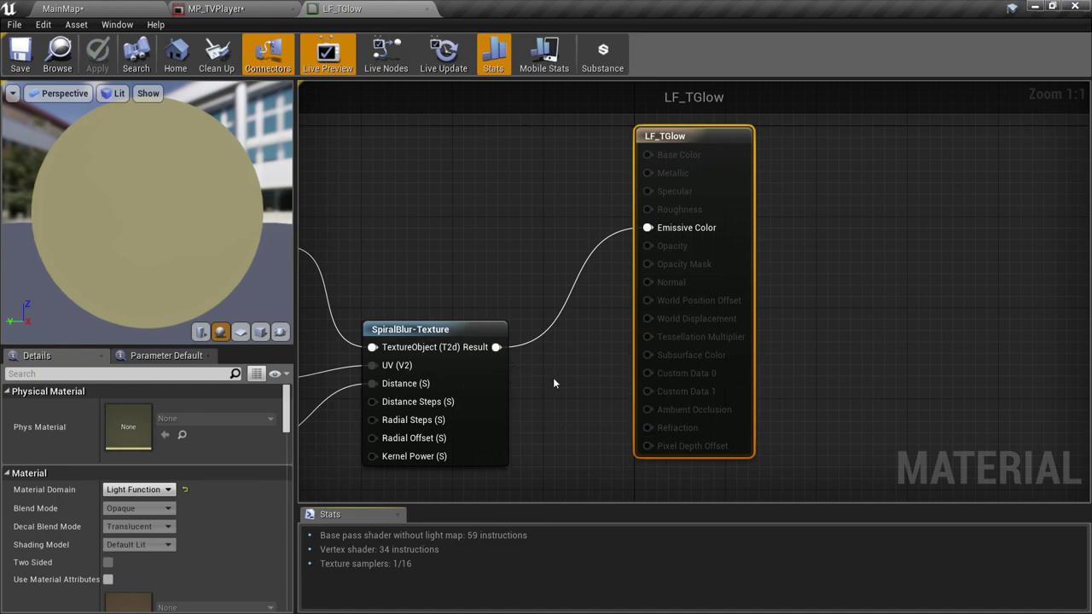
right_drag(553, 377, 572, 368)
drag(515, 336, 559, 348)
text(mask)
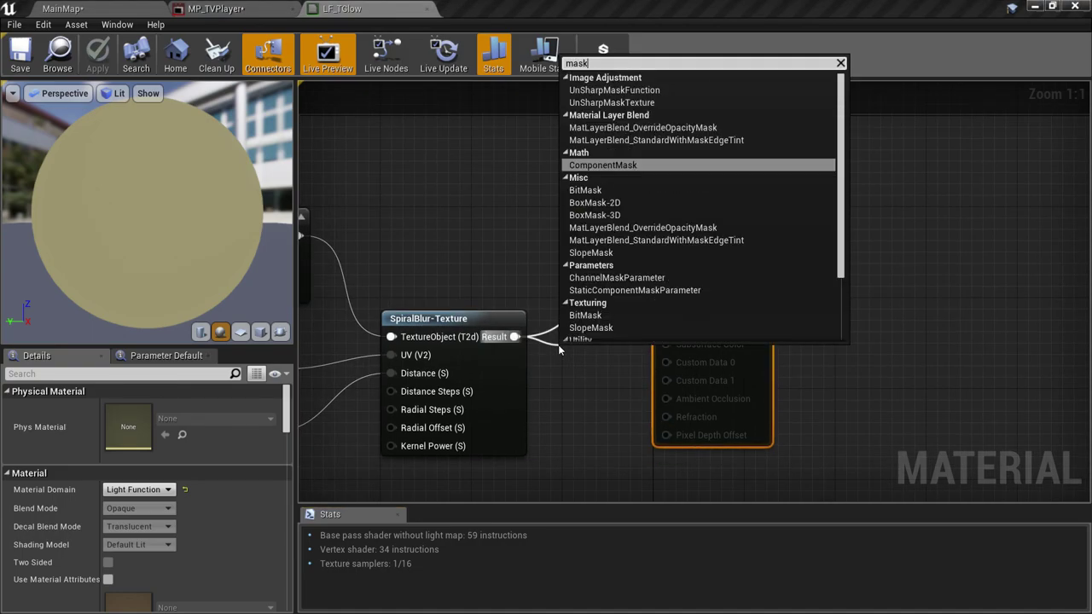
click(625, 165)
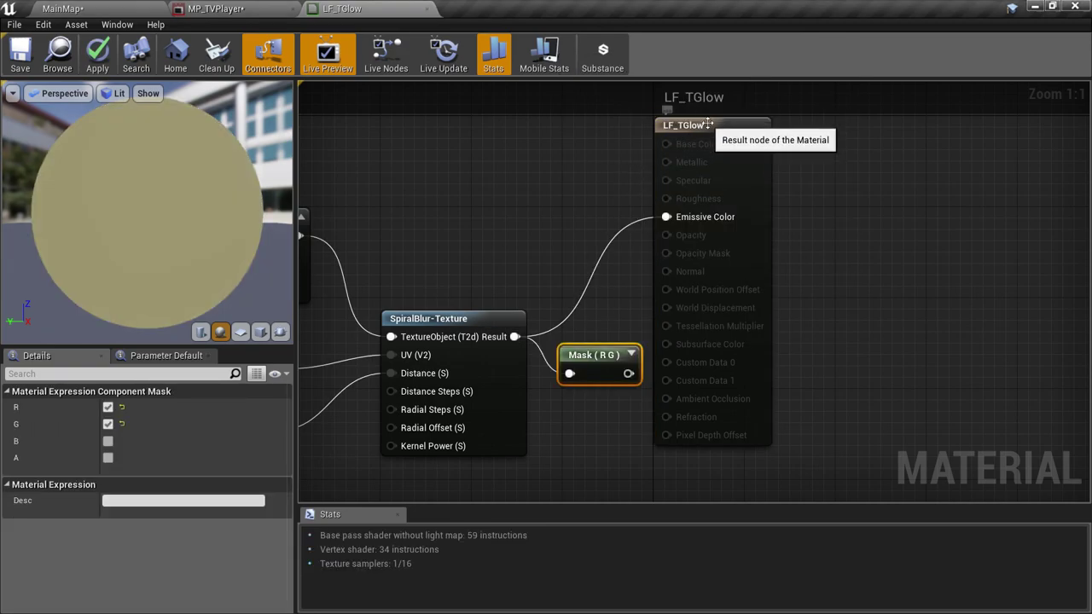
Wire the mask into Emissive Color, keep only its R channel, and save LF_TGlow.
click(767, 137)
drag(628, 372, 723, 229)
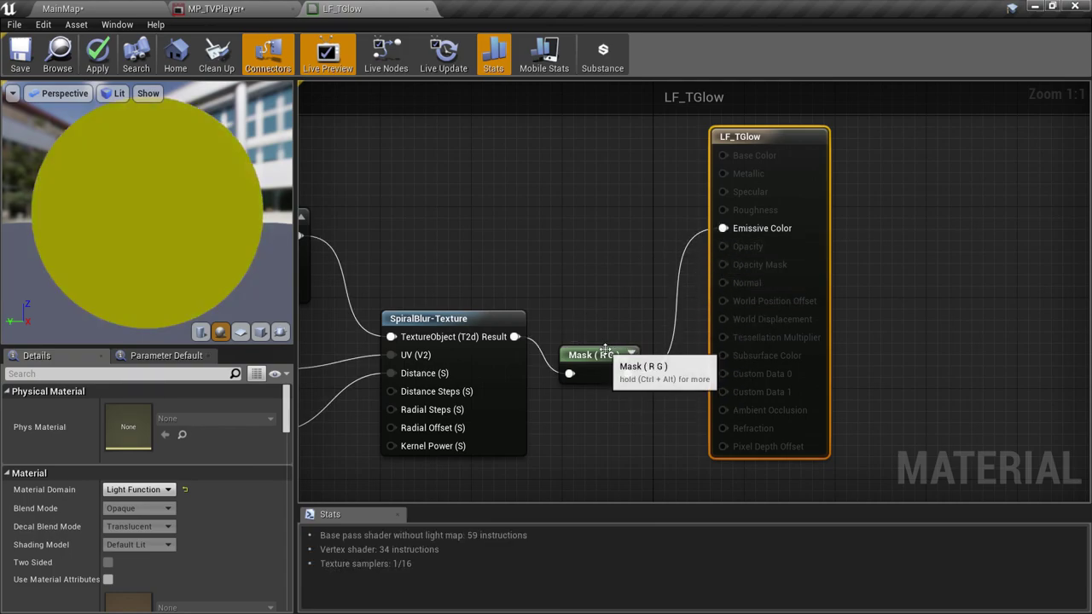
click(606, 352)
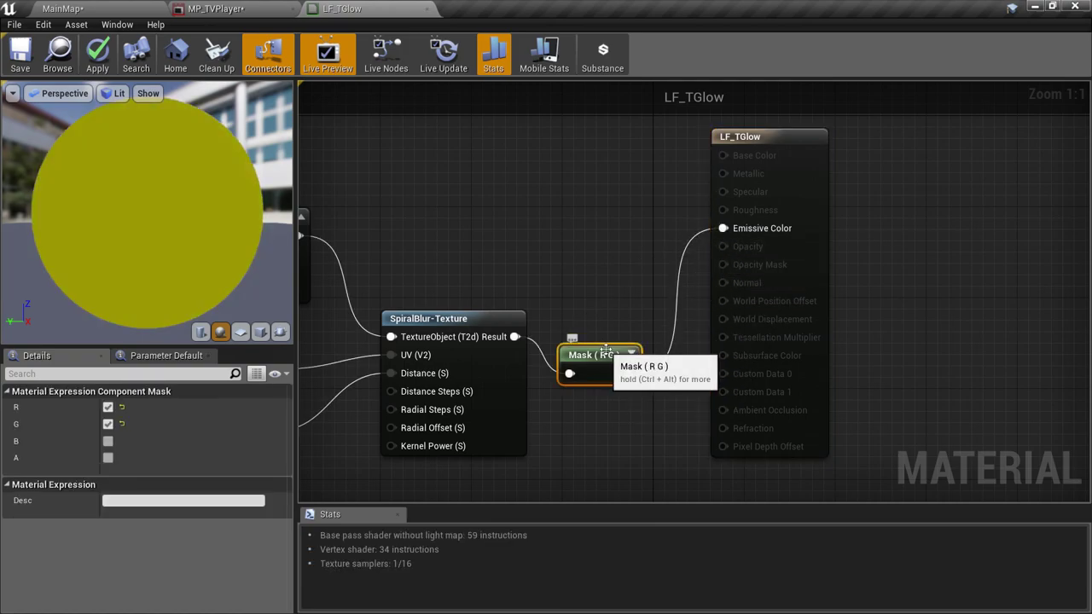
click(107, 424)
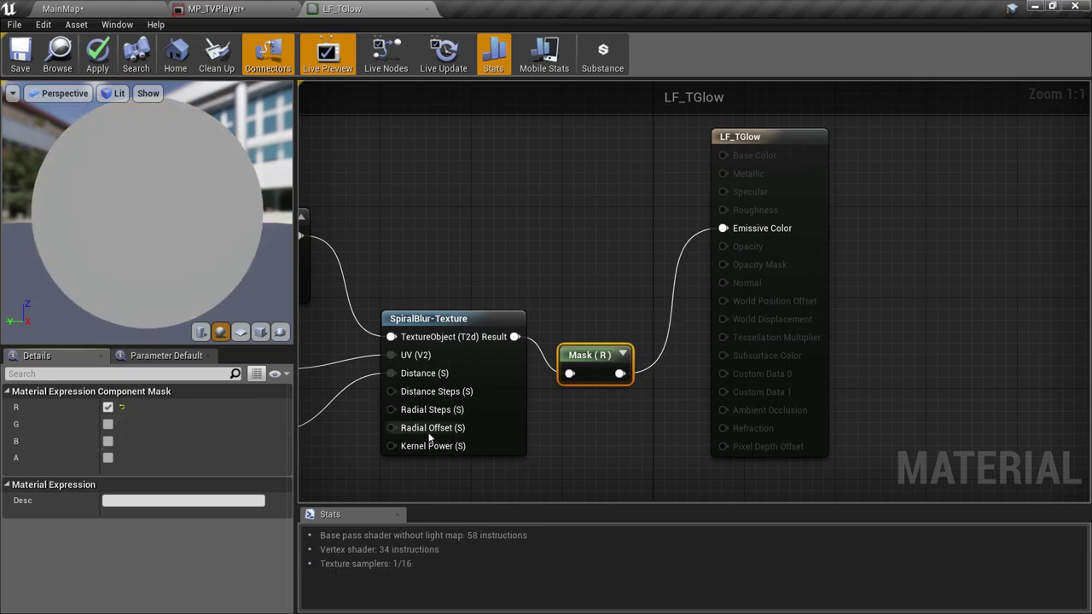
drag(615, 357, 610, 329)
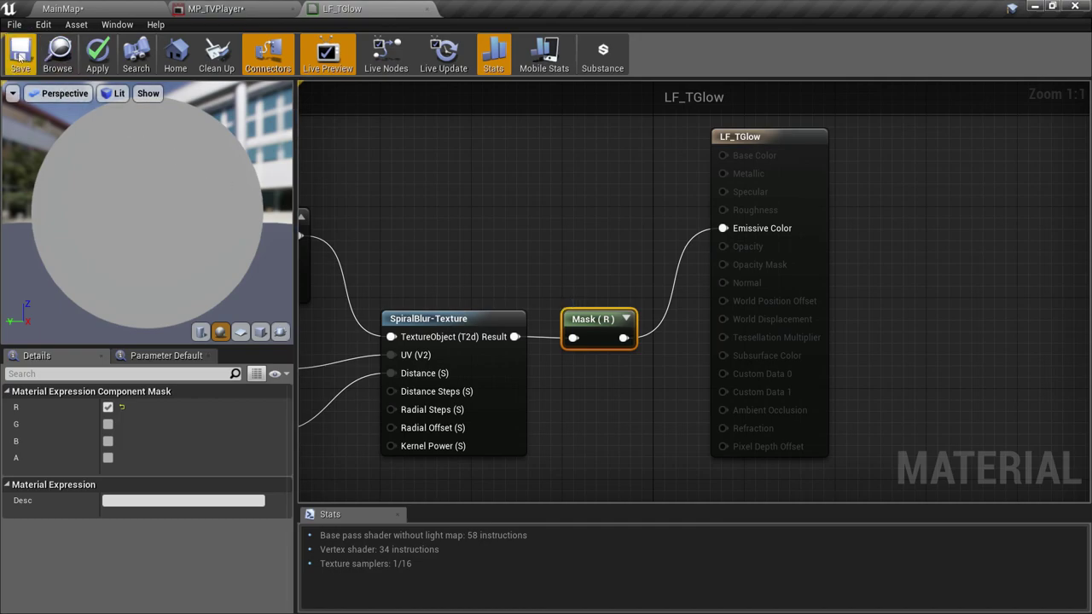
click(20, 53)
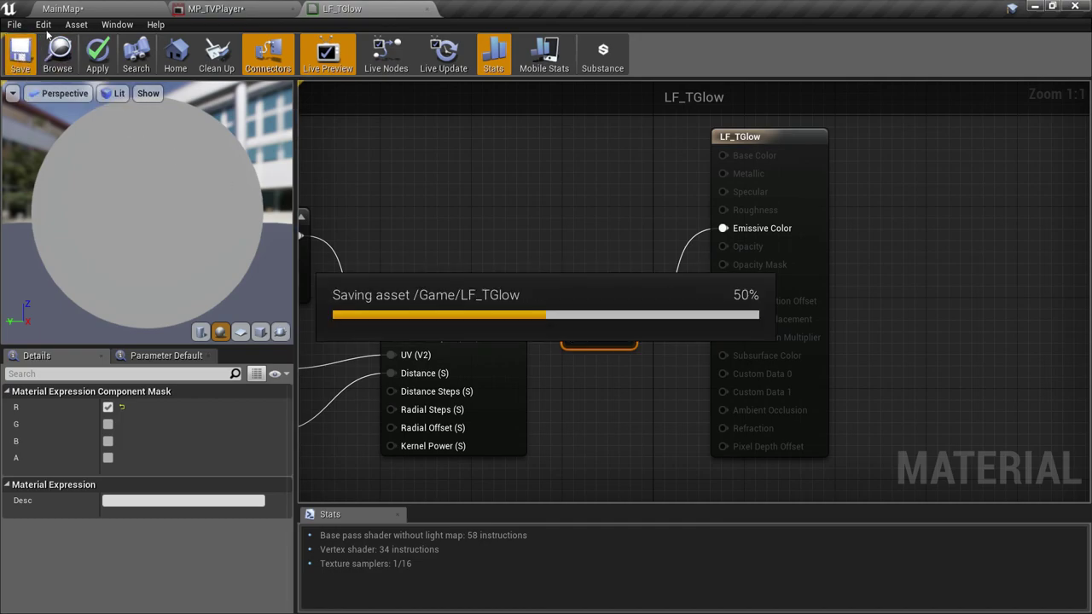
Back in MainMap, rename the LF_TGlow material in the Content Browser to LF_TVGlowRed.
click(105, 10)
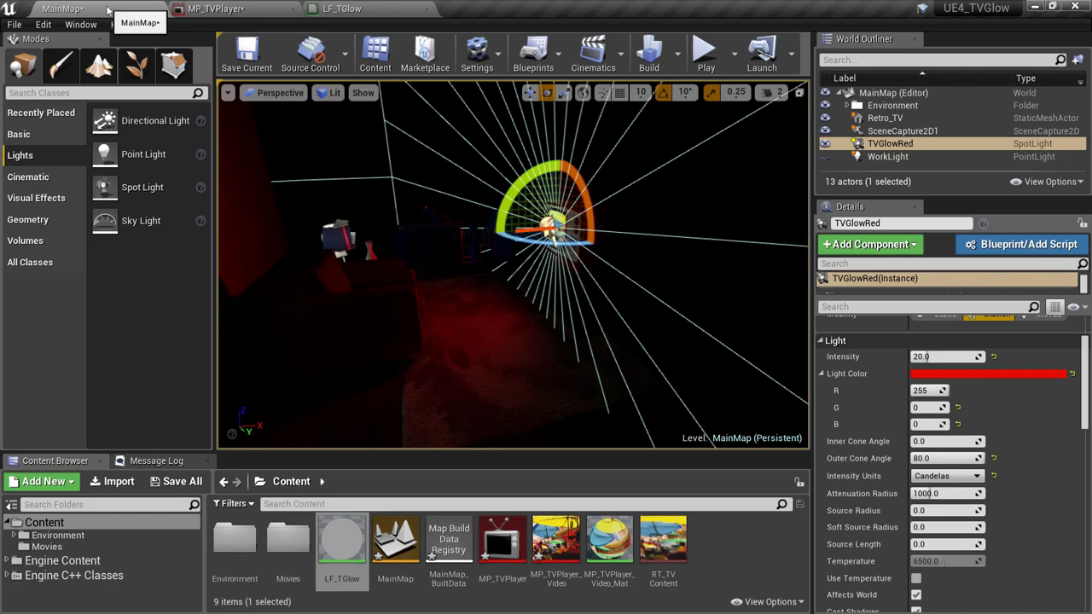
click(354, 580)
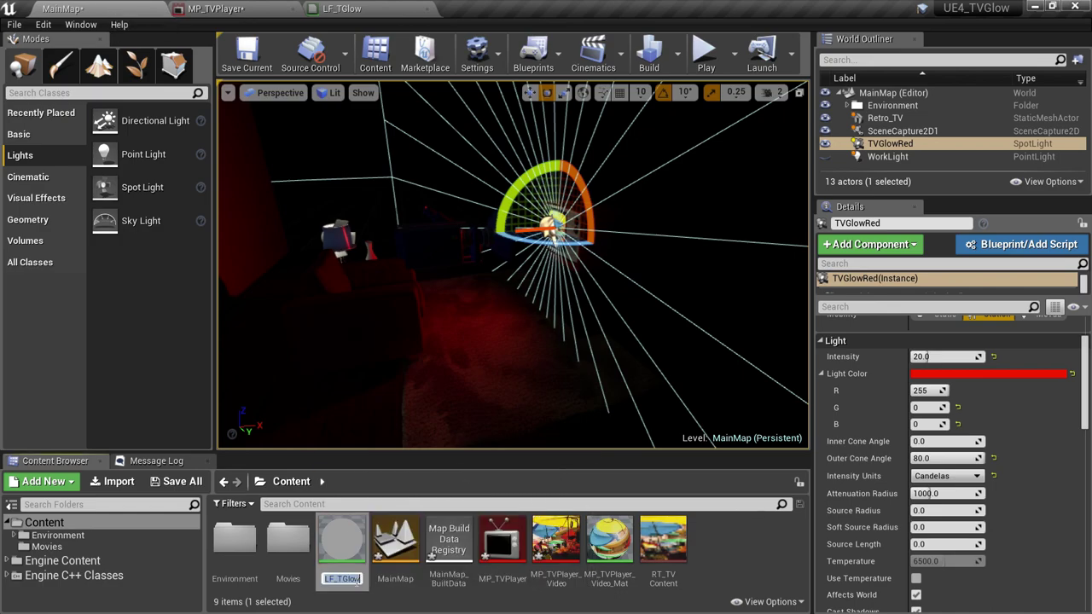
text(L)
text(F_TVGlowRed)
key(Return)
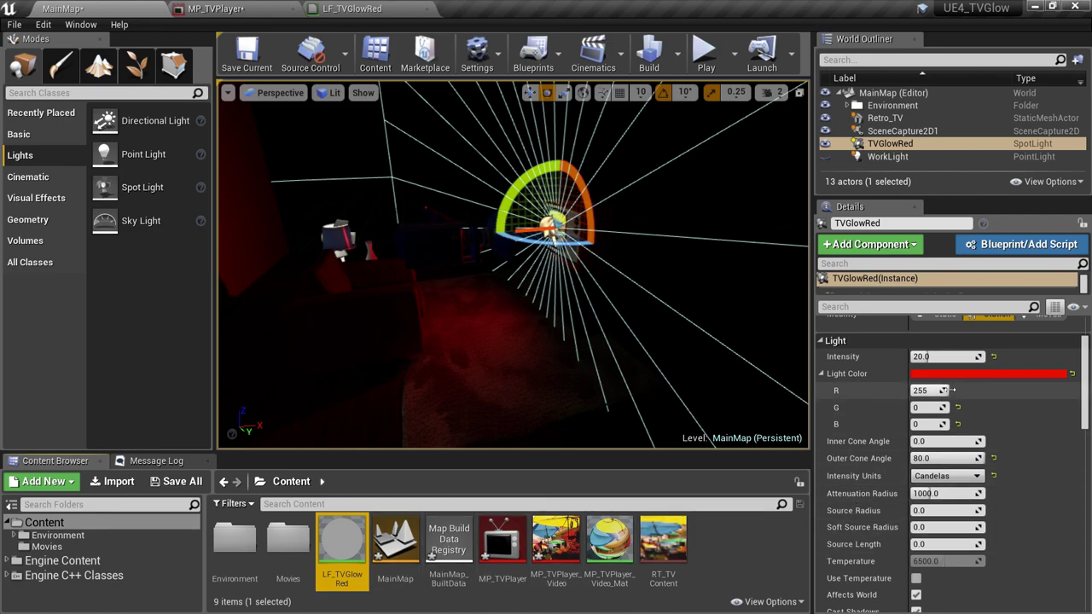
drag(1087, 399, 1065, 510)
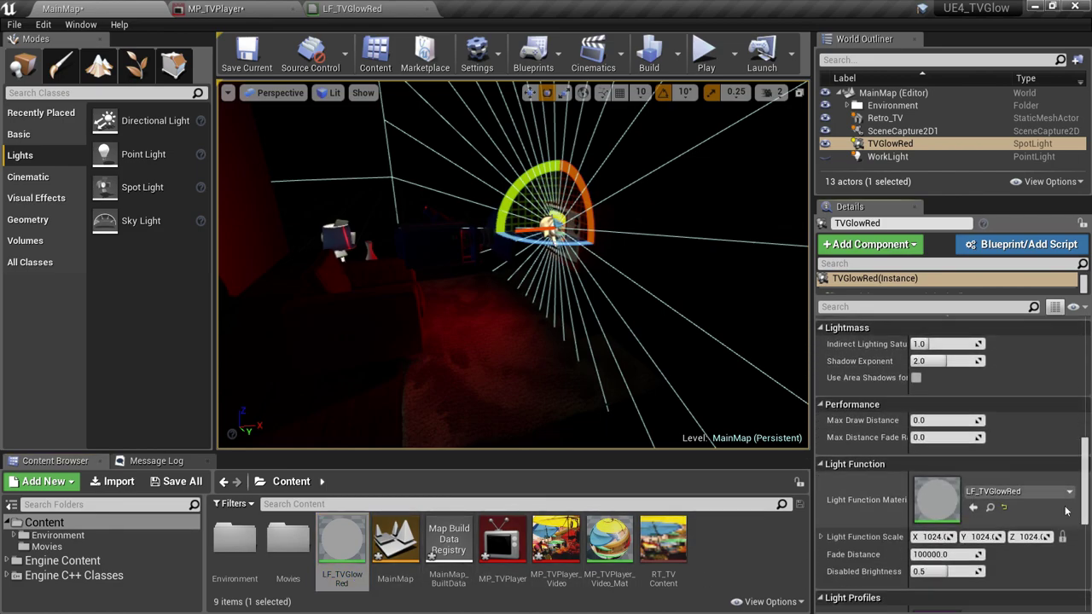
Duplicate the TVGlowRed light, name the copy TVGlowGreen, and attach it under TVGlowRed.
right_click(892, 144)
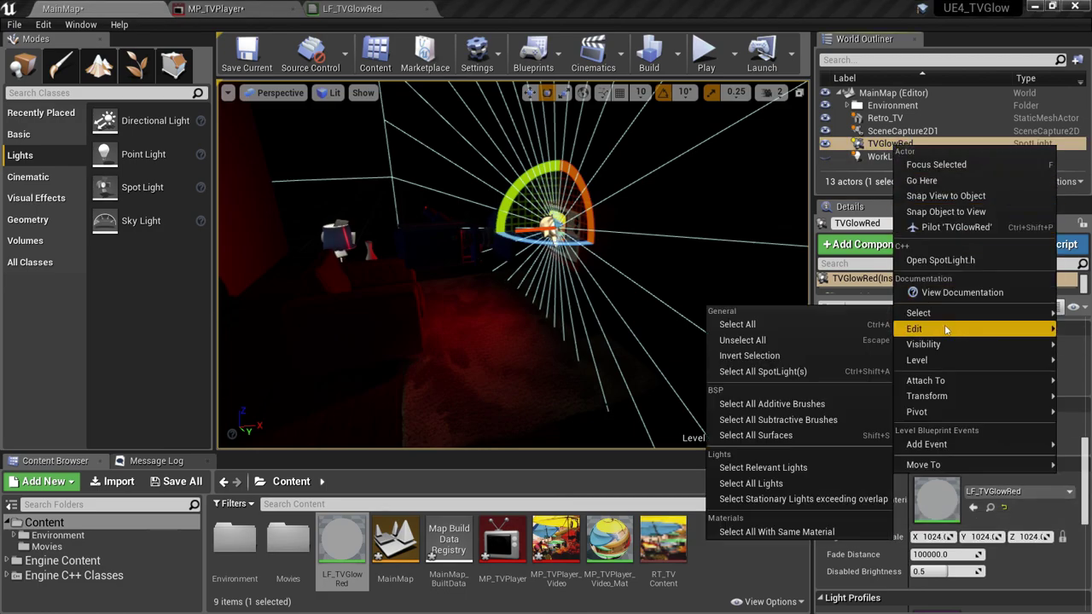
mouse_move(912, 329)
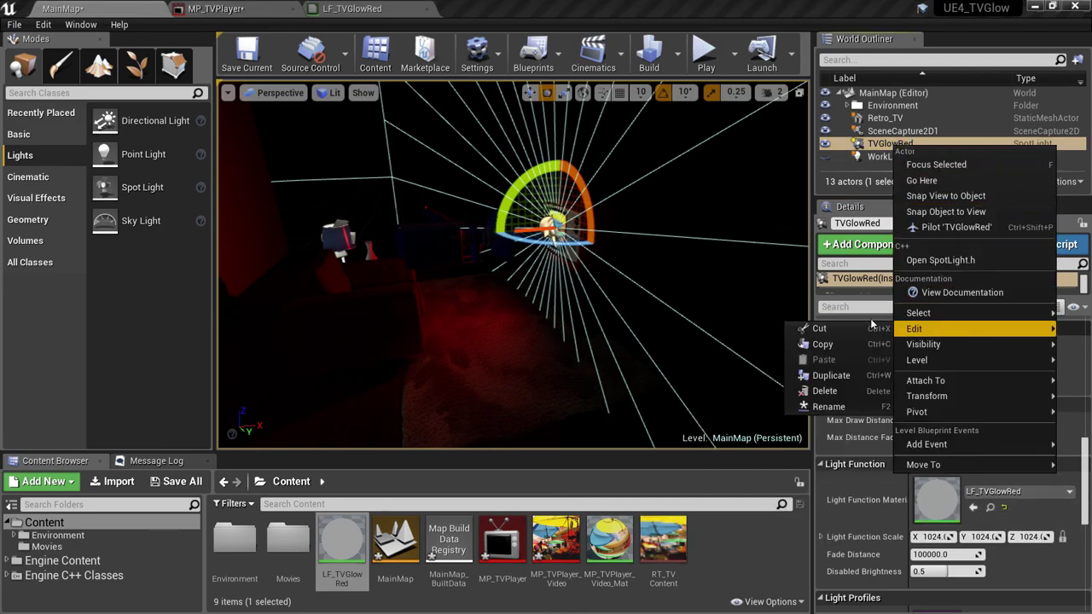
click(832, 376)
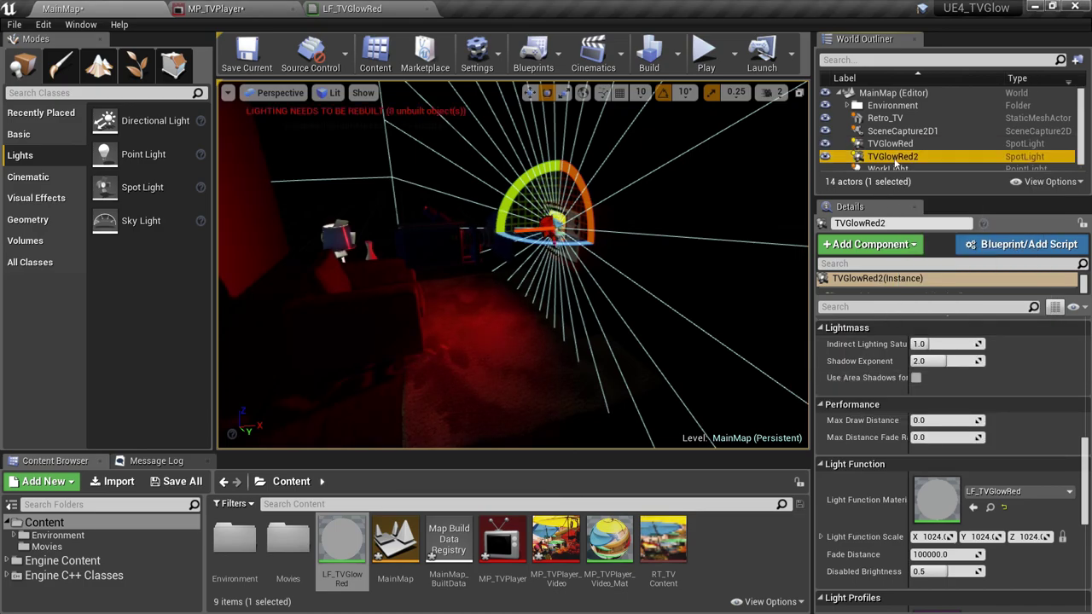
click(896, 159)
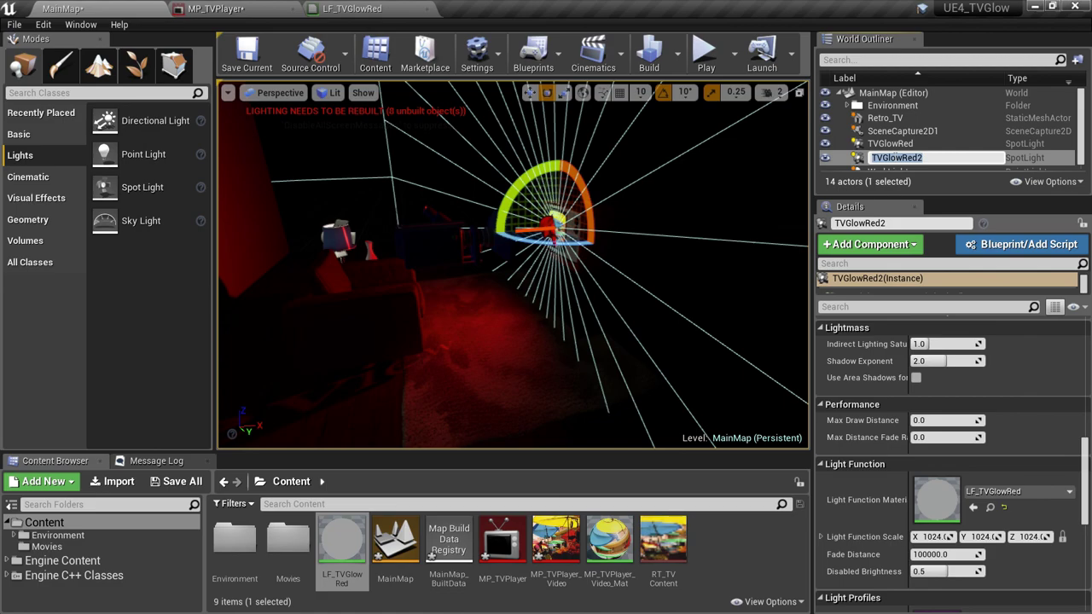
click(893, 157)
text(Green)
key(Return)
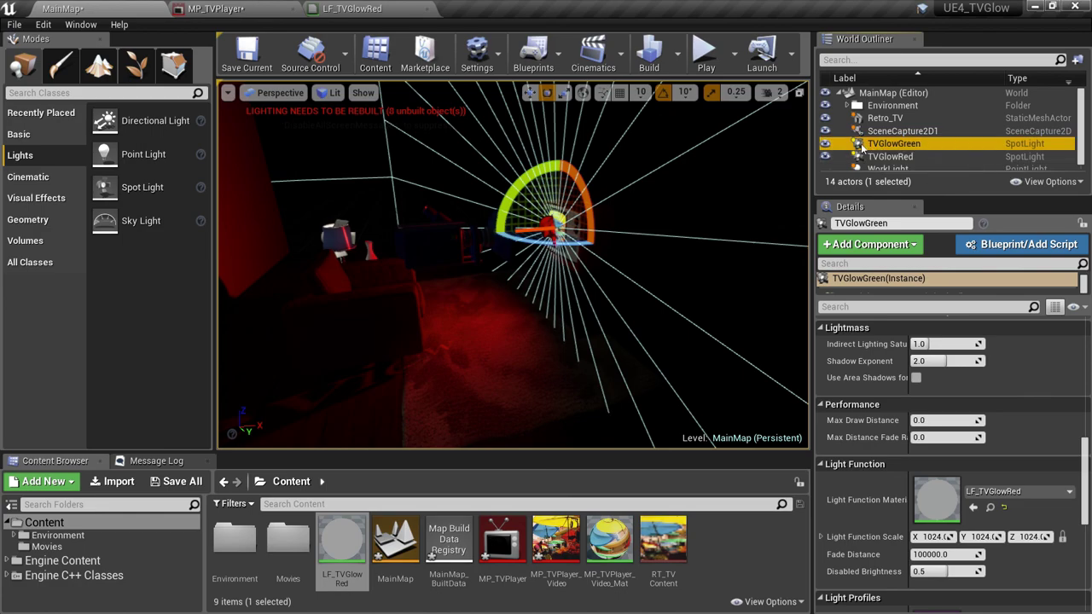
drag(891, 144, 884, 158)
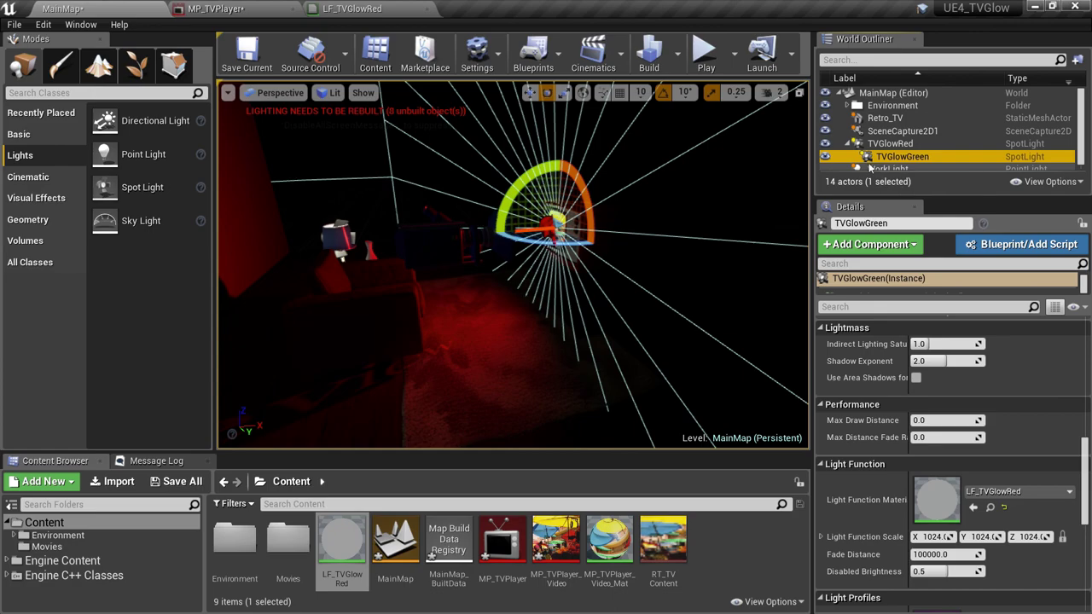
Set TVGlowGreen's Light Color to pure green (R0 G1 B0).
drag(1086, 453, 1085, 323)
click(989, 440)
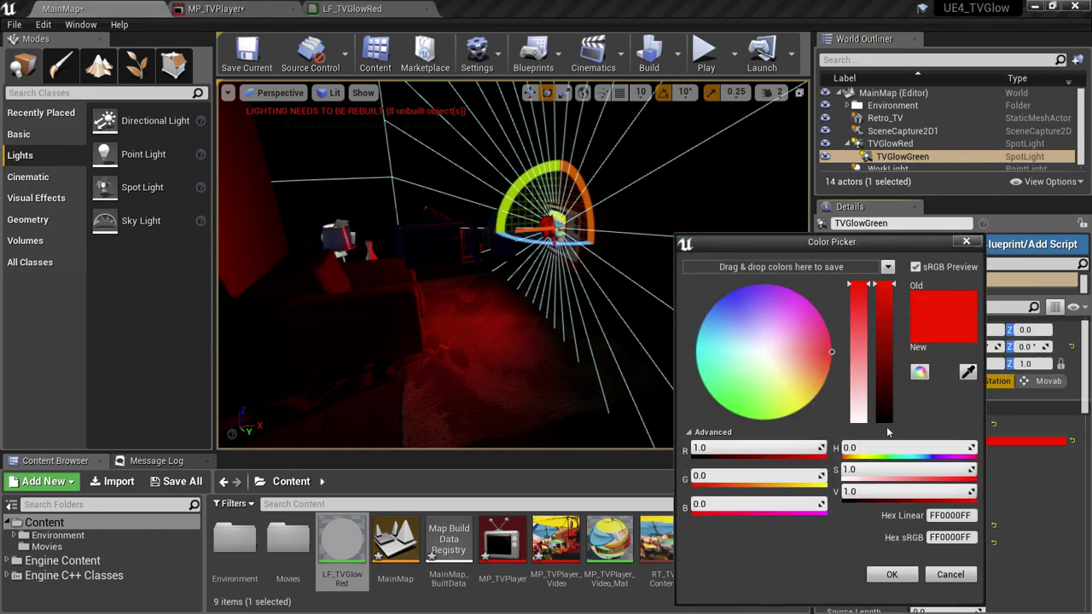
click(732, 448)
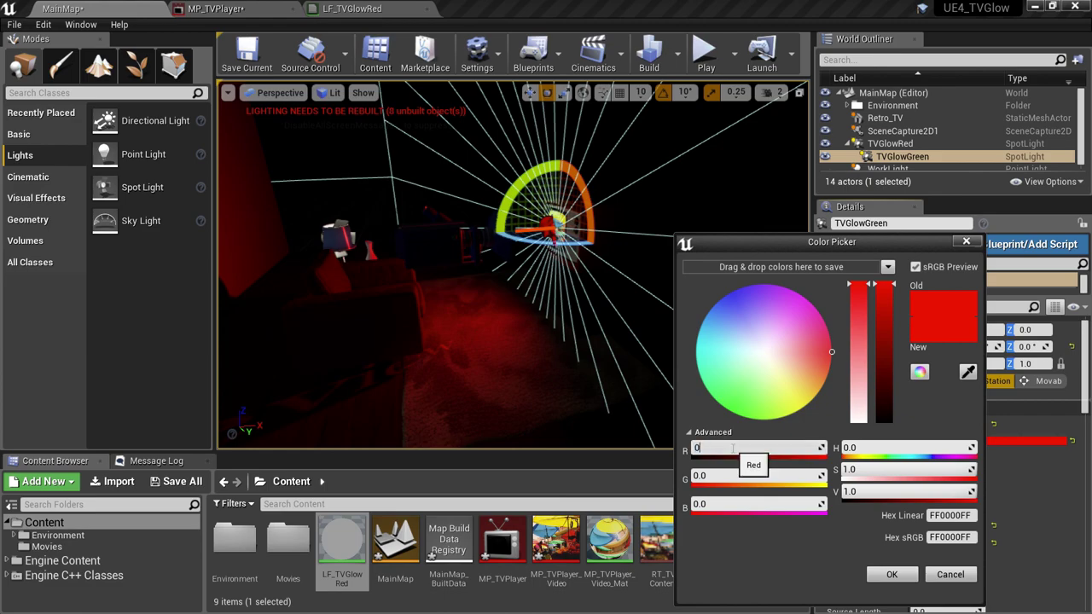
key(Tab)
key(Tab)
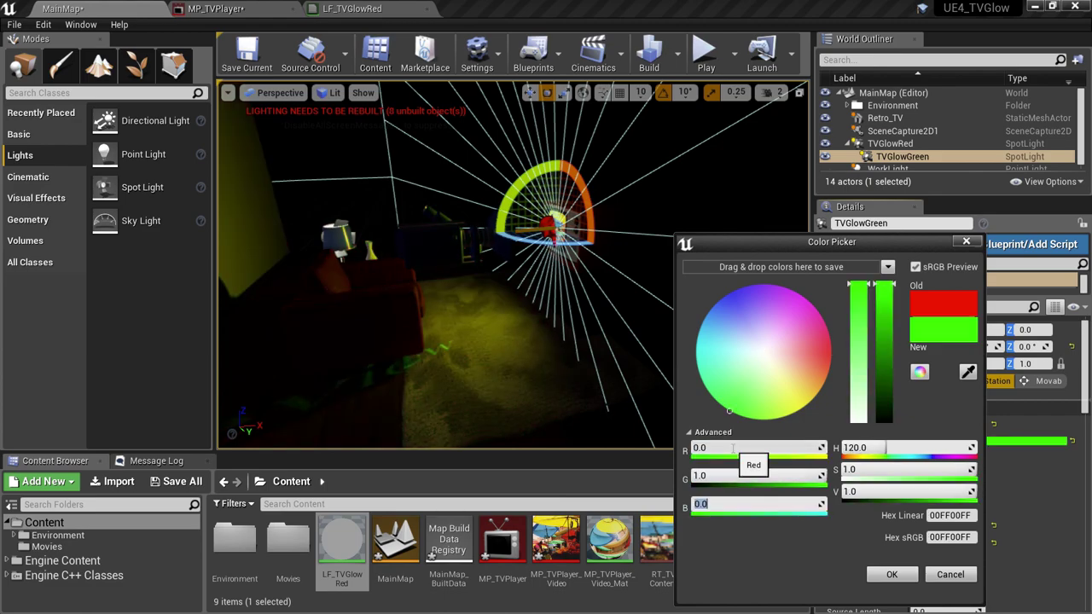
click(892, 574)
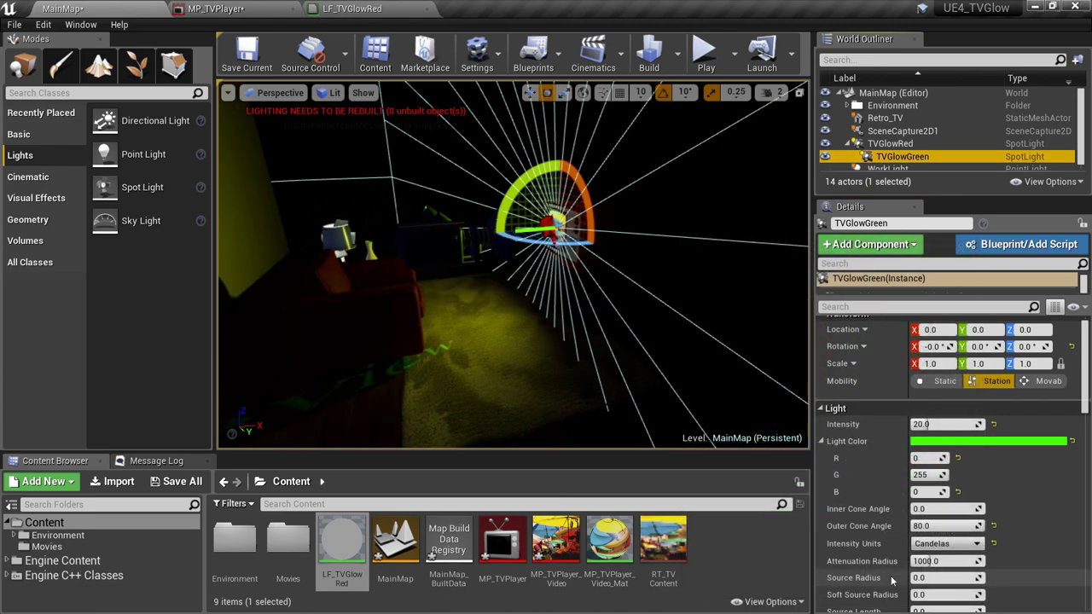
drag(1085, 397, 1085, 517)
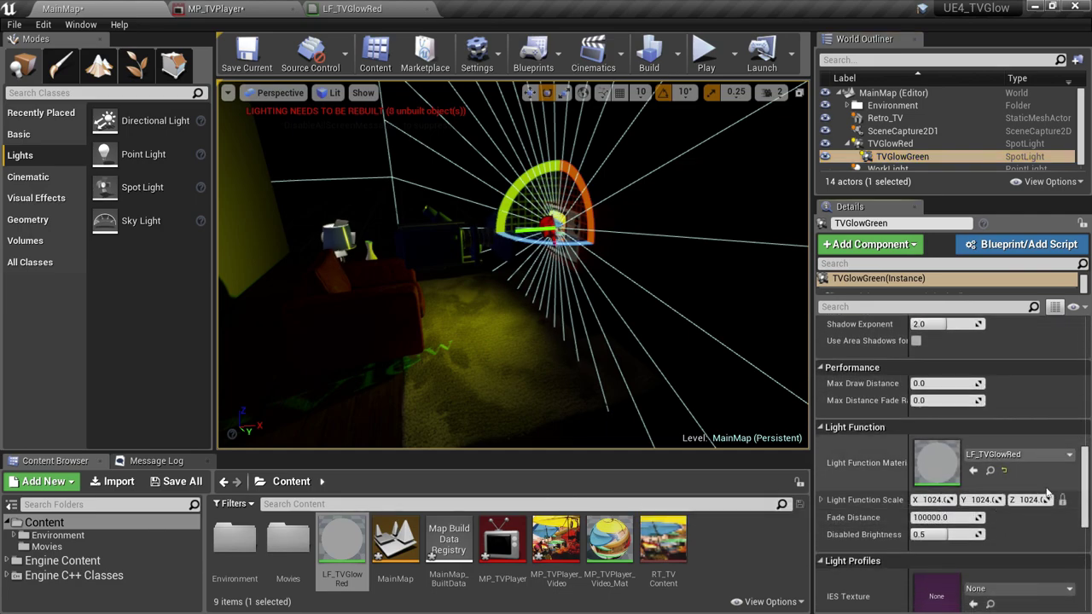
Duplicate LF_TVGlowRed as a new asset named LF_TVGlowGreen.
right_click(356, 539)
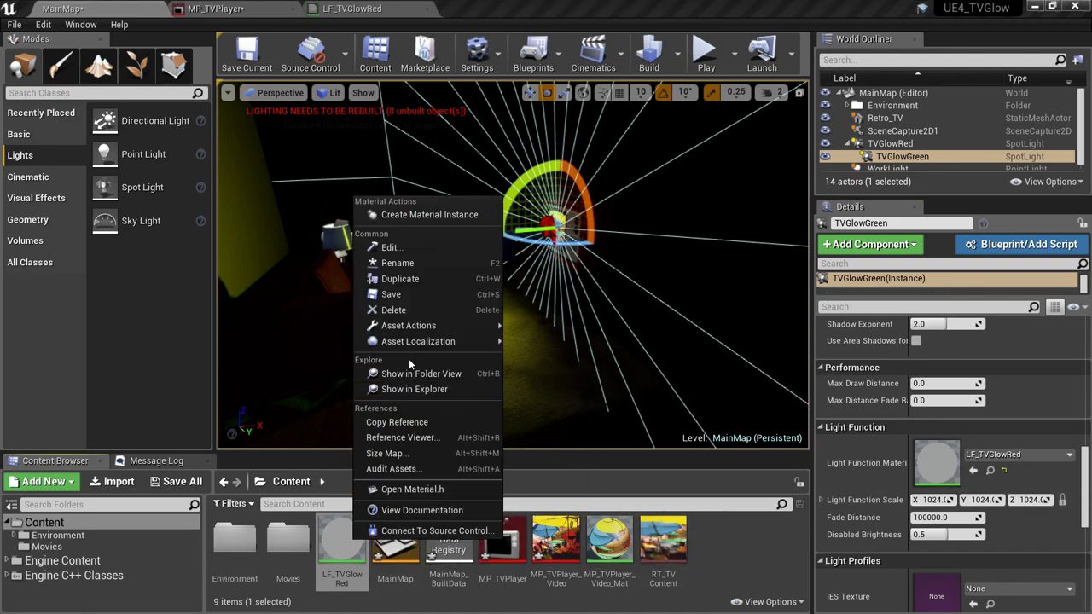
click(410, 279)
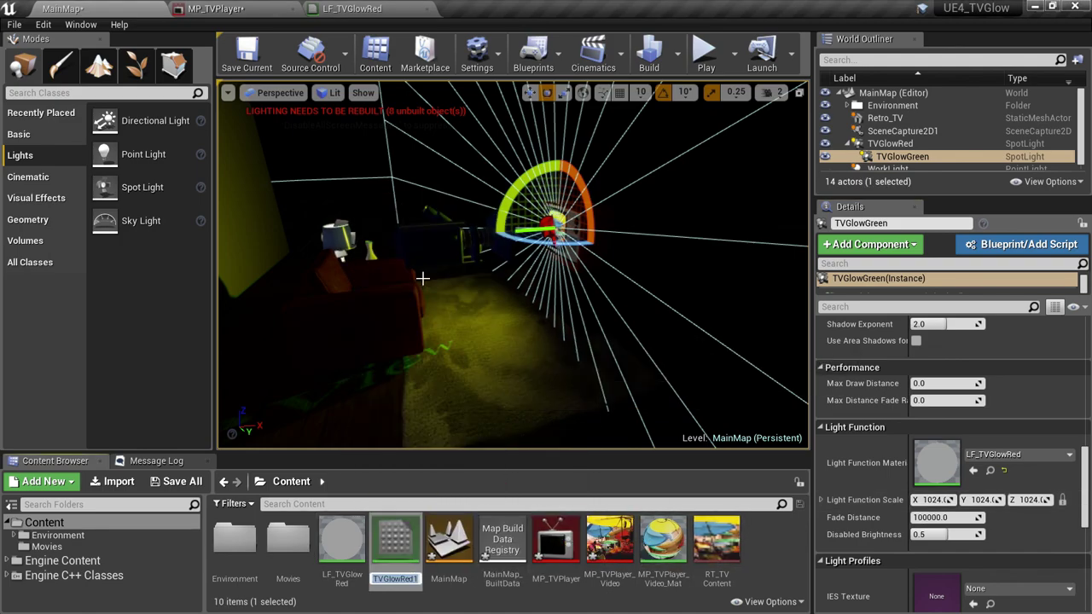
key(End)
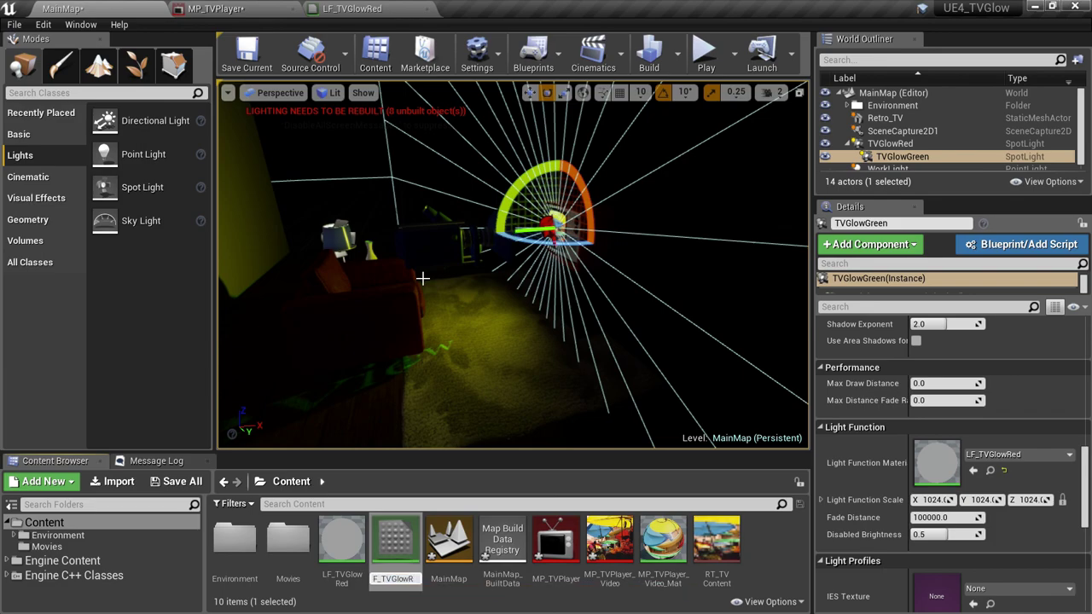
key(Return)
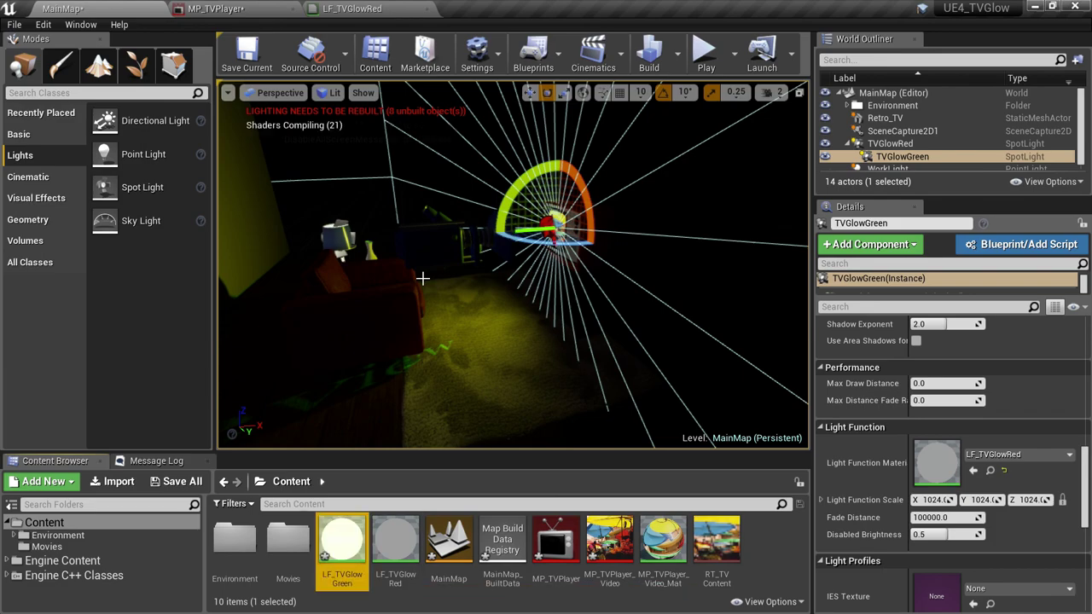
In LF_TVGlowGreen, switch the Component Mask from R to G and save.
double_click(340, 553)
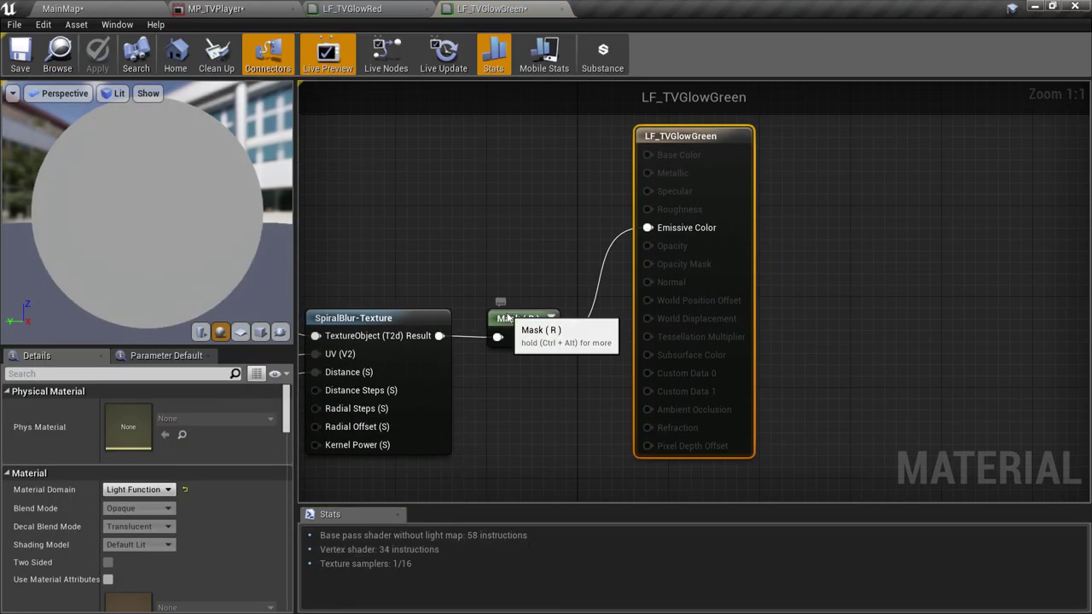
click(508, 324)
click(107, 407)
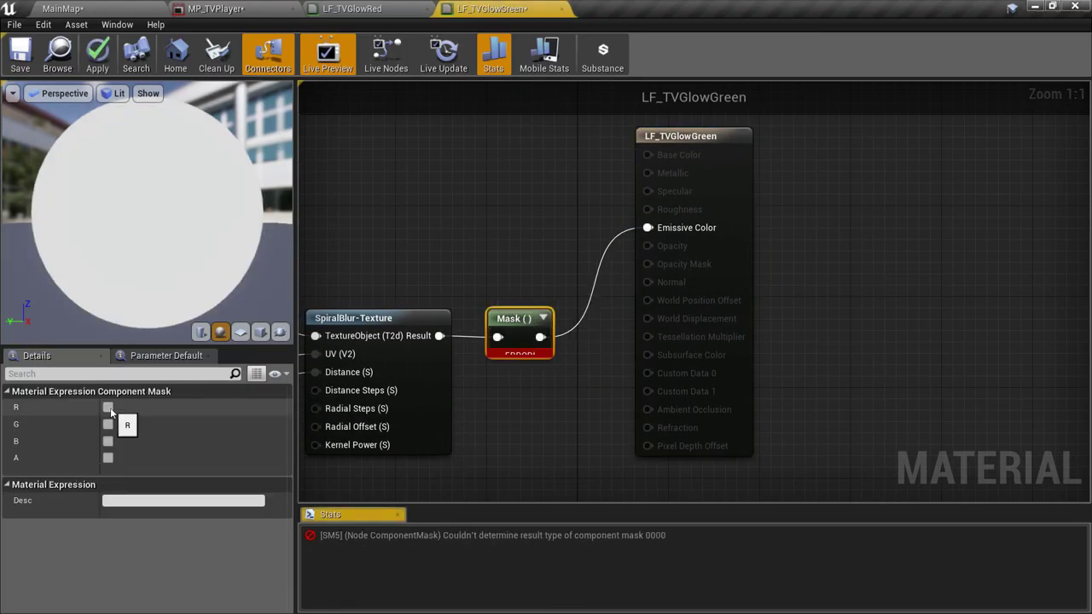
click(107, 424)
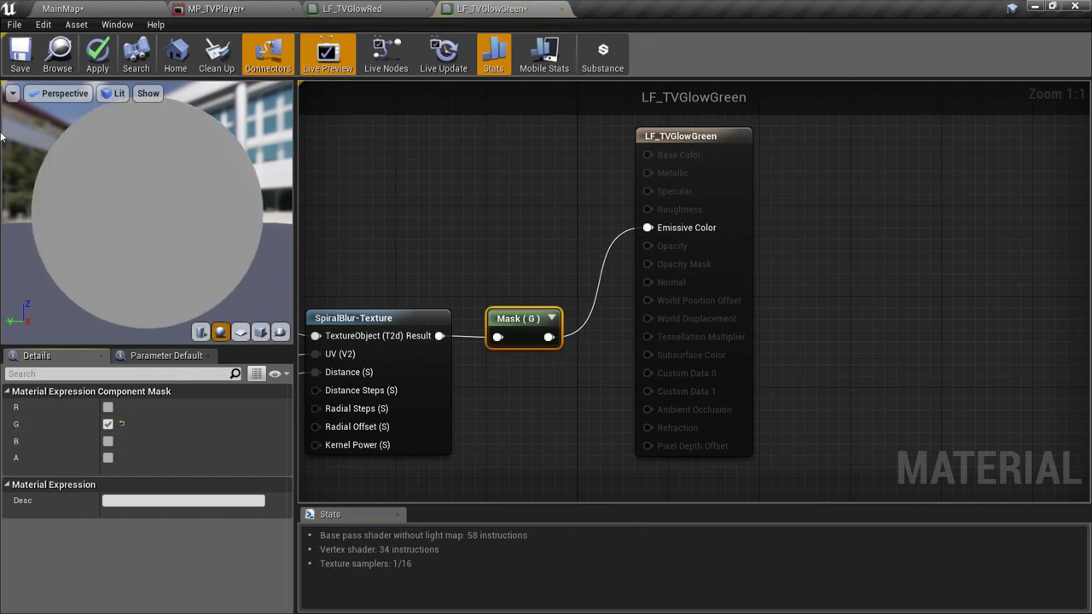
click(15, 54)
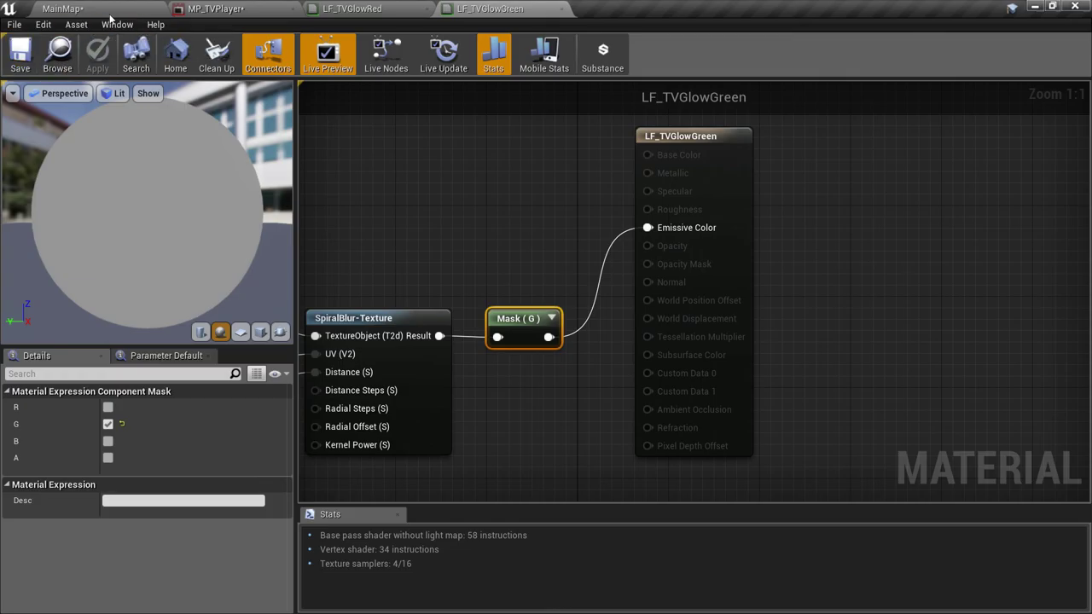
Assign LF_TVGlowGreen to TVGlowGreen's Light Function, then duplicate that light as TVGlowBLue.
click(62, 9)
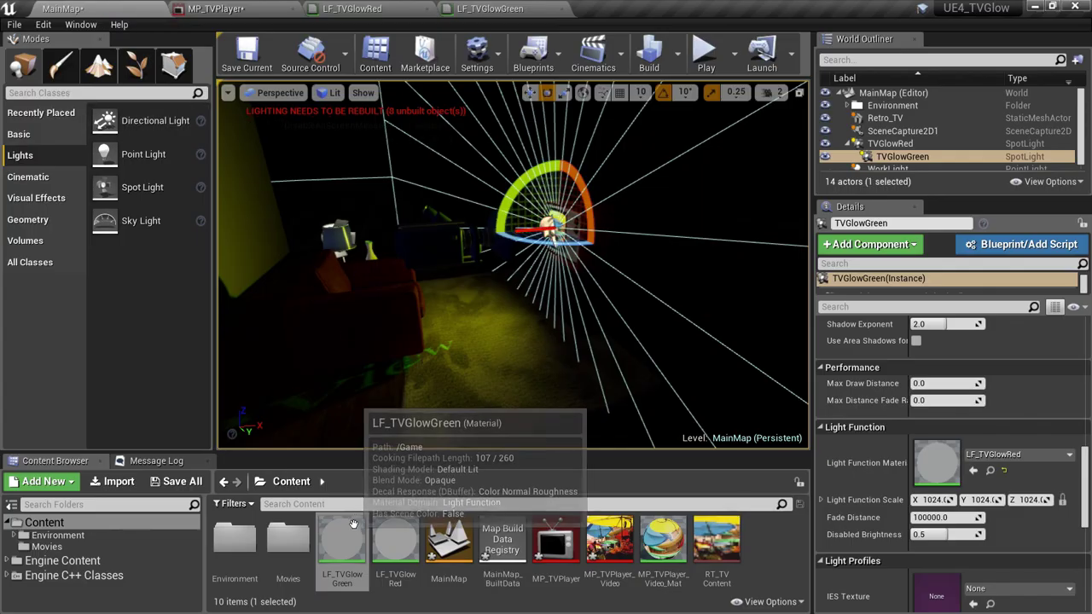
drag(342, 546, 936, 464)
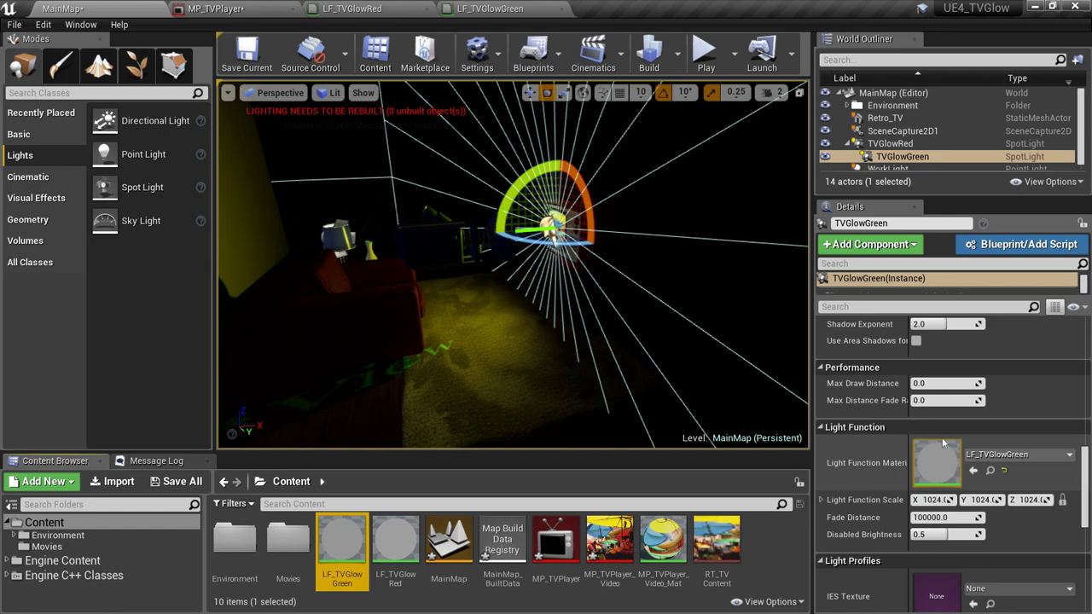
right_click(884, 158)
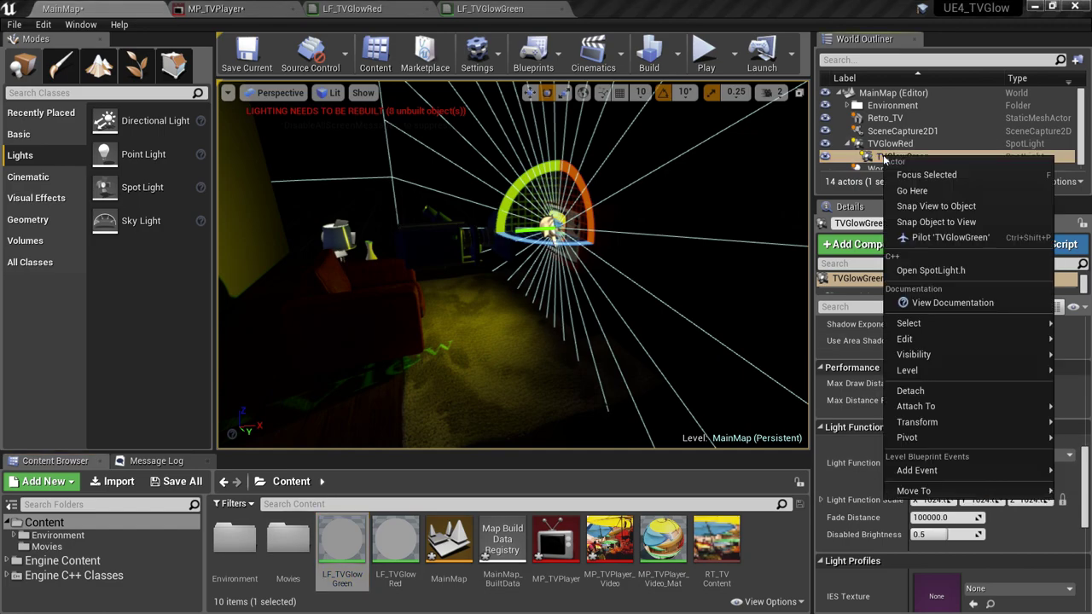
mouse_move(905, 339)
click(810, 387)
click(932, 153)
text(TVGlowBLue)
key(Return)
Set TVGlowBLue's Light Color to pure blue.
scroll(992, 386, up, 10)
click(1000, 382)
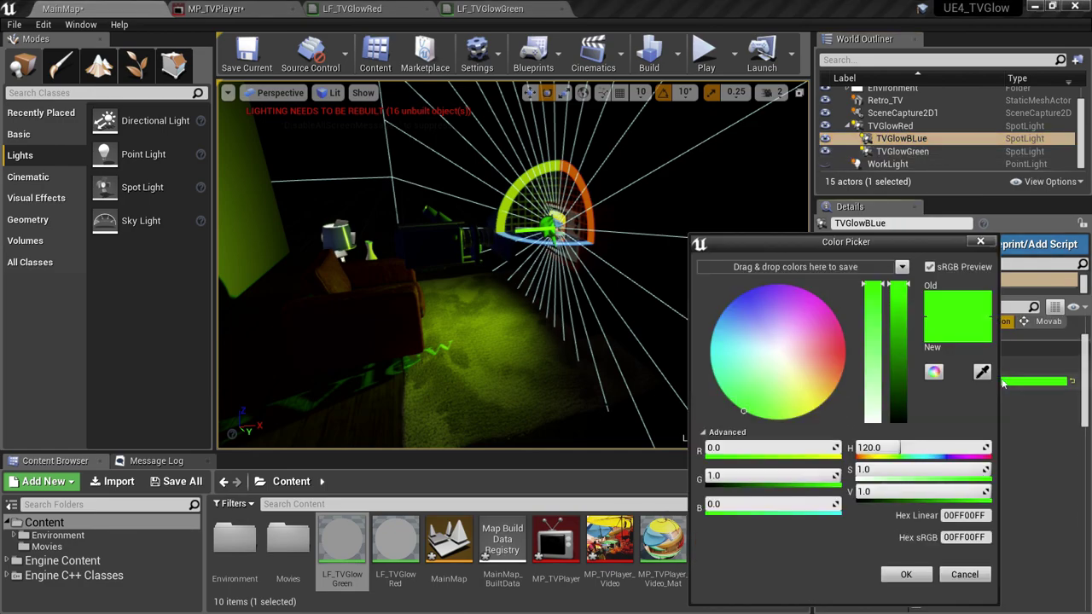
text(0)
key(Tab)
text(1)
click(906, 574)
scroll(947, 426, down, 5)
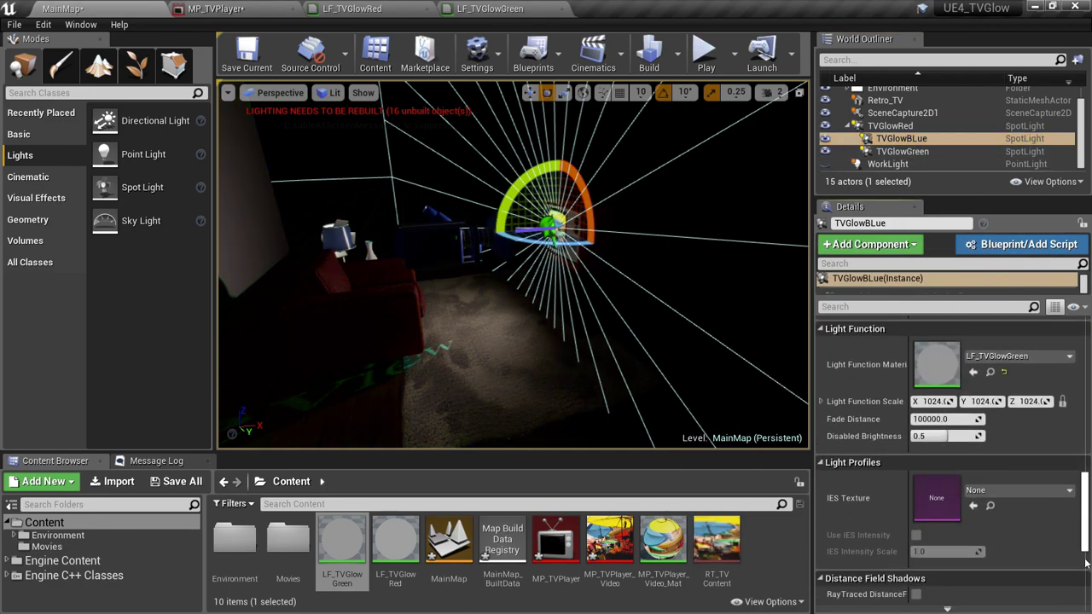
Create LF_TVGlowBlue masking only the B channel, save it, and assign it to TVGlowBLue.
right_click(350, 546)
click(427, 282)
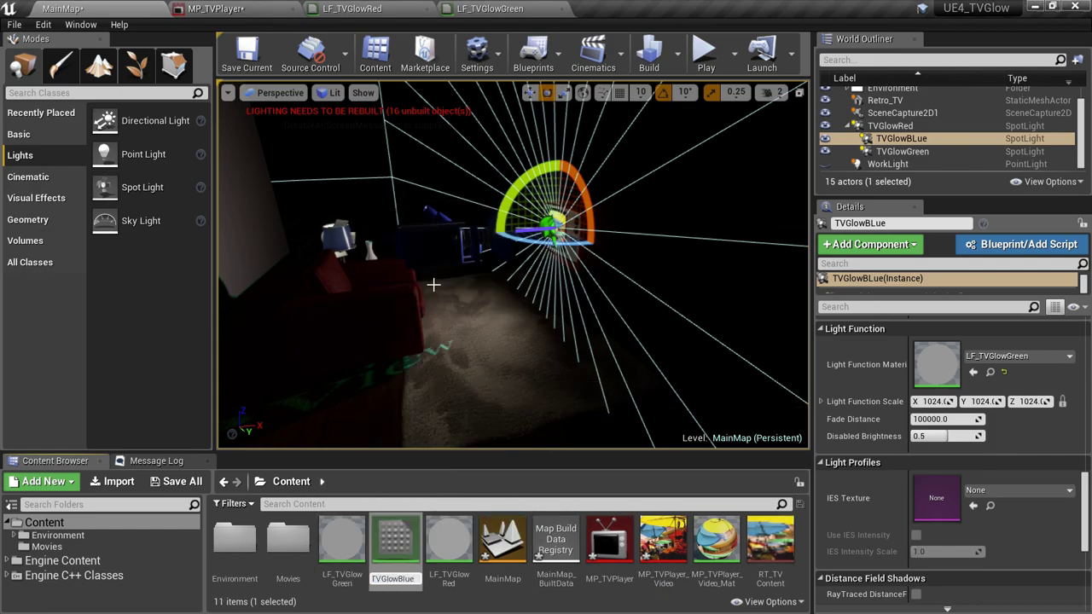
key(Return)
double_click(392, 542)
click(516, 322)
click(107, 407)
click(108, 442)
click(19, 56)
click(61, 9)
drag(341, 541, 942, 371)
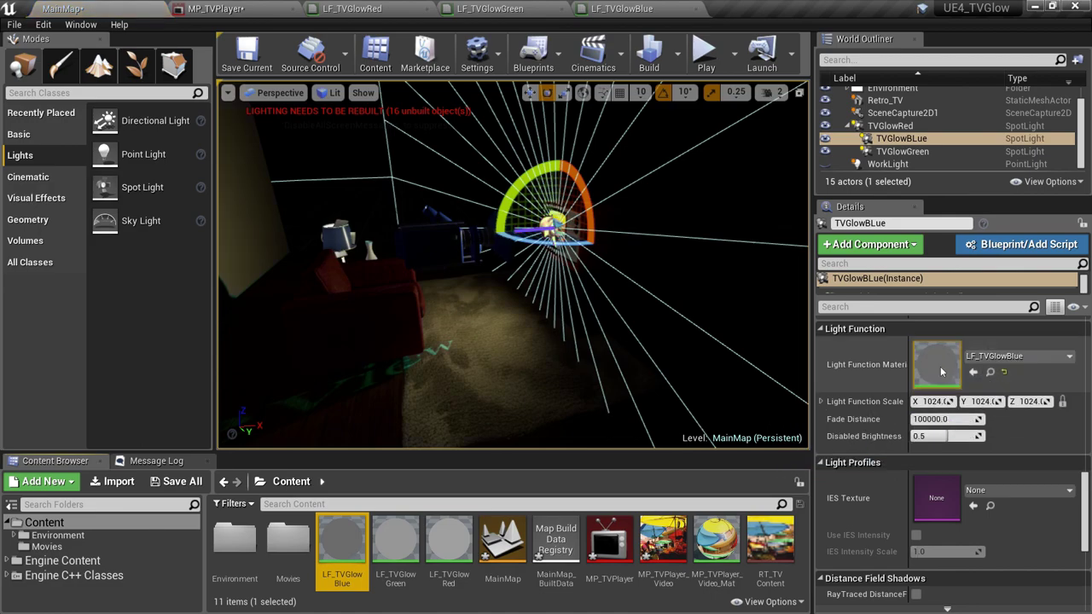
Play the TV video in MP_TVPlayer, then return to MainMap.
click(268, 10)
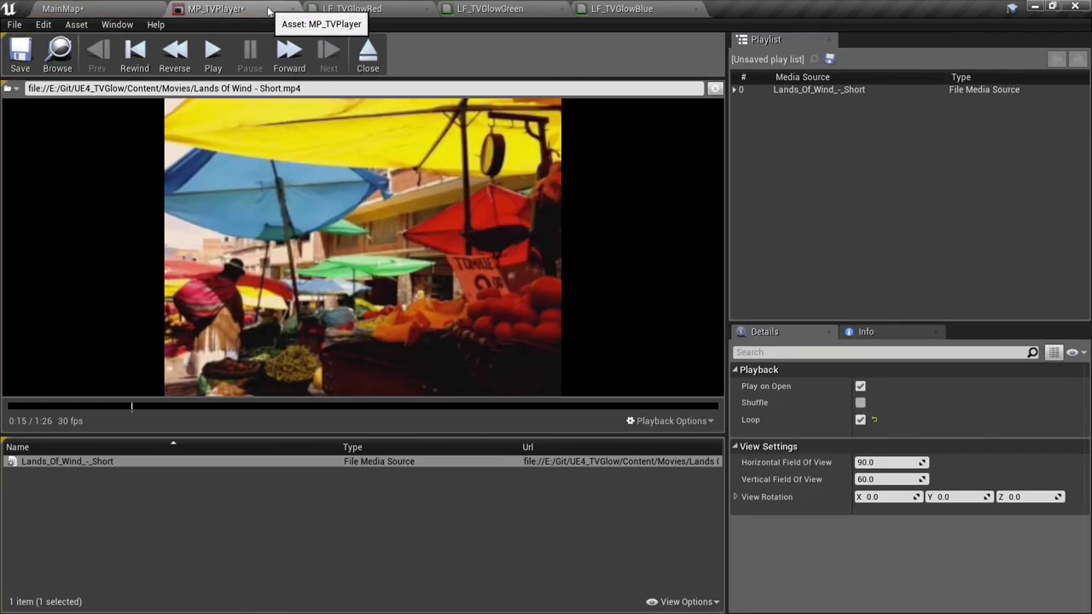
click(212, 51)
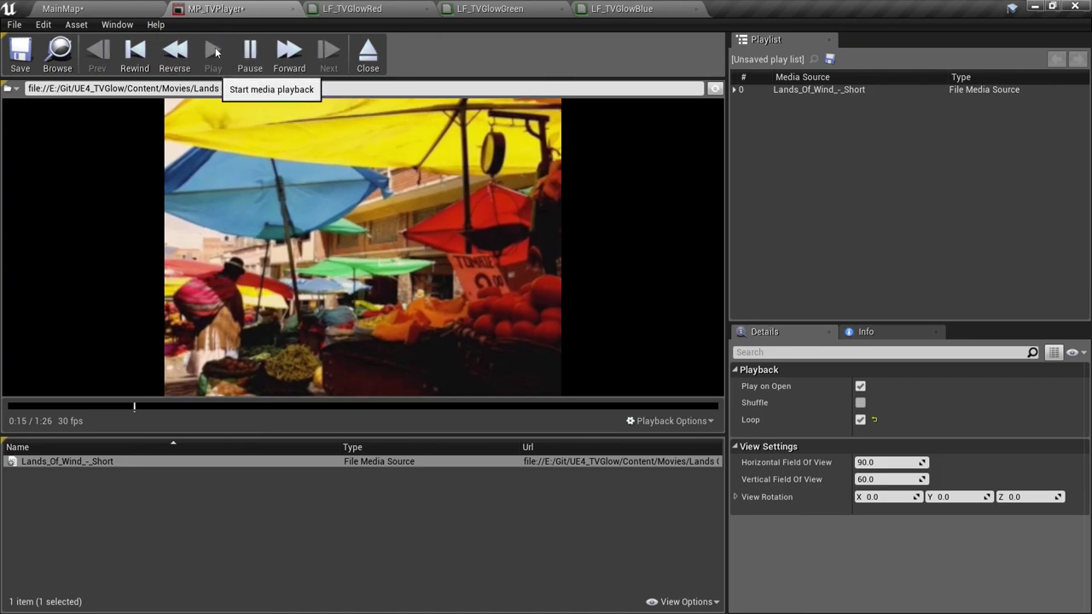
click(137, 13)
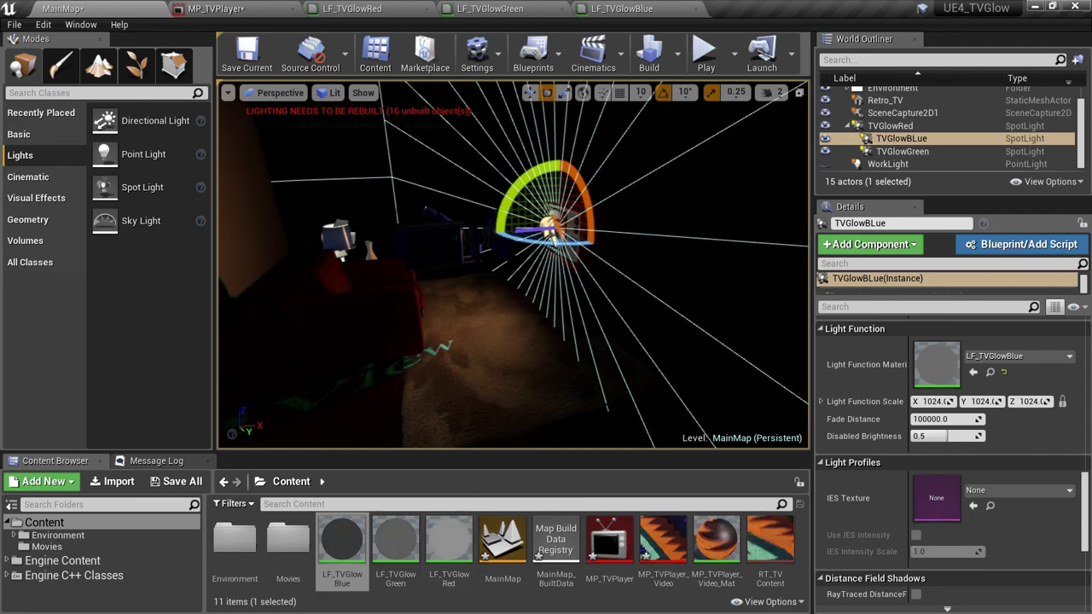
Deselect the blue spotlight and run Build Lighting Only for MainMap.
right_drag(512, 264, 487, 336)
key(Escape)
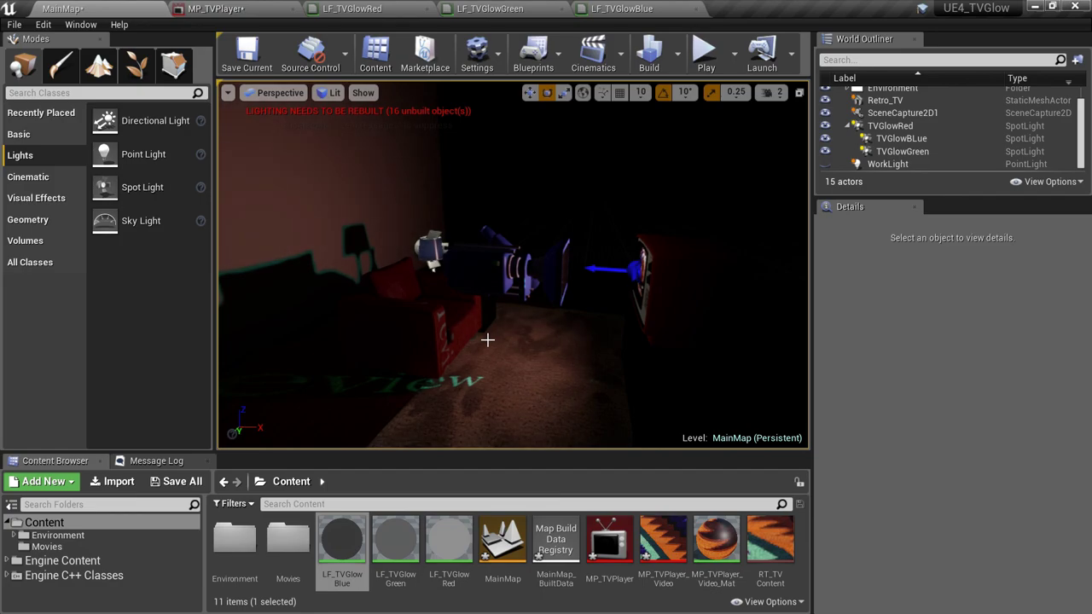
right_drag(390, 392, 324, 392)
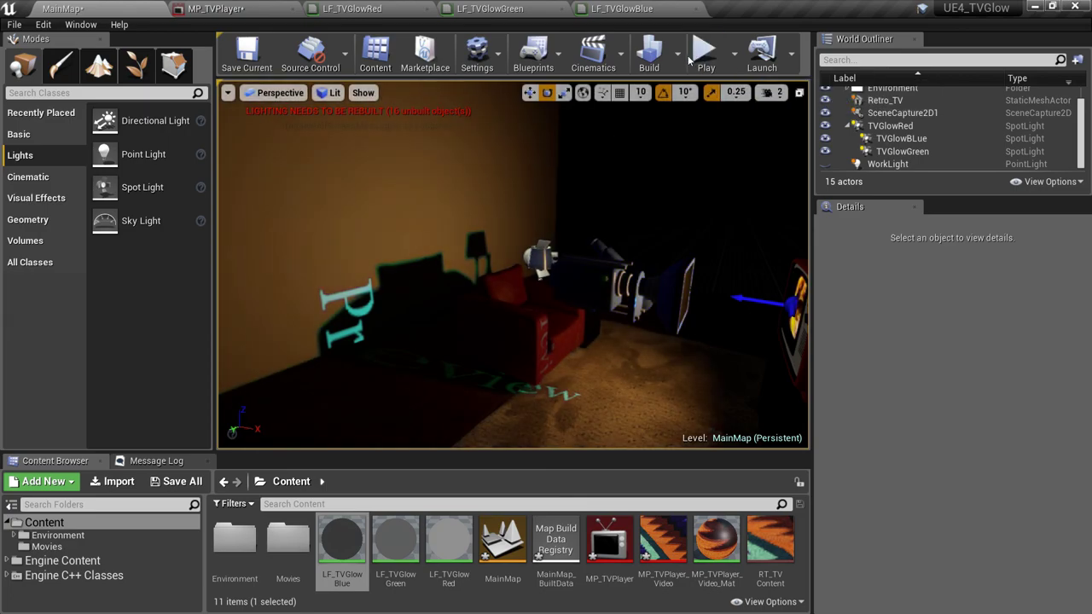
click(678, 54)
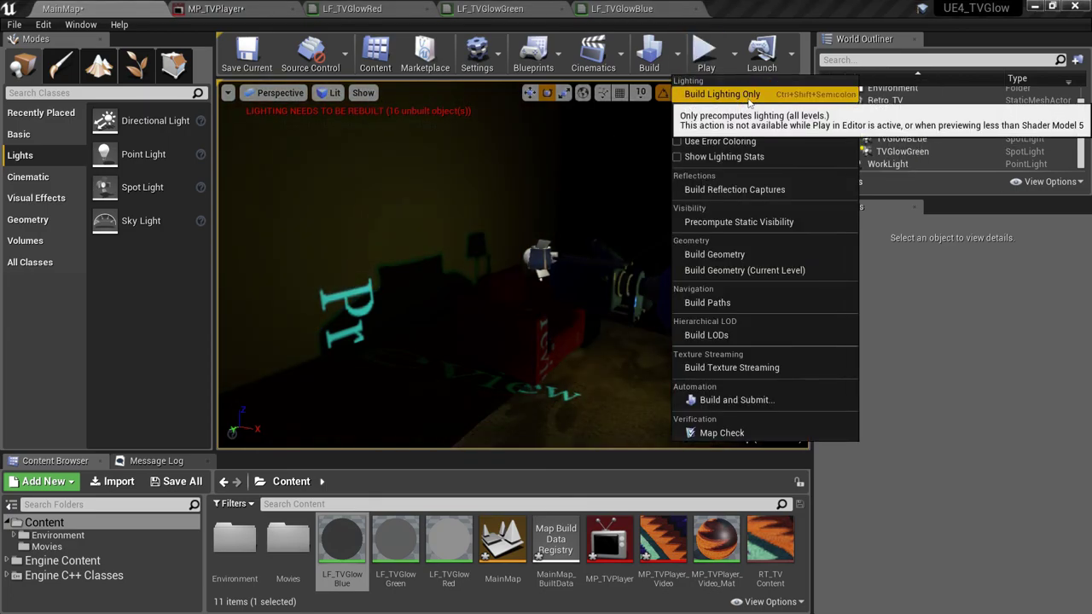
click(746, 96)
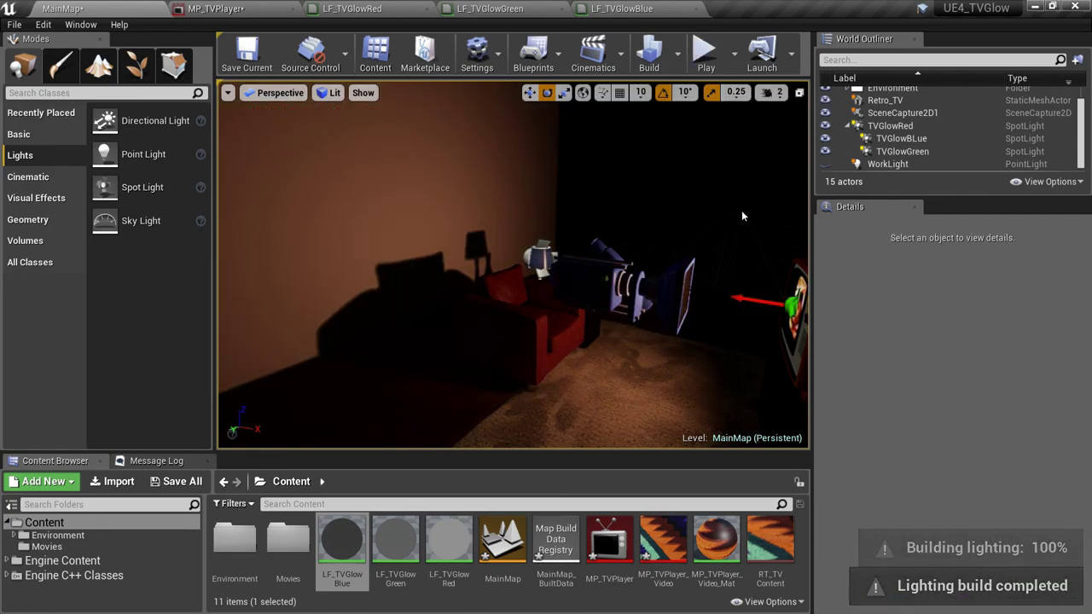
mouse_move(512, 282)
right_down()
mouse_move(486, 281)
mouse_move(533, 281)
right_up()
Start Play In Editor and take mouse control of the game camera in the viewport.
click(704, 53)
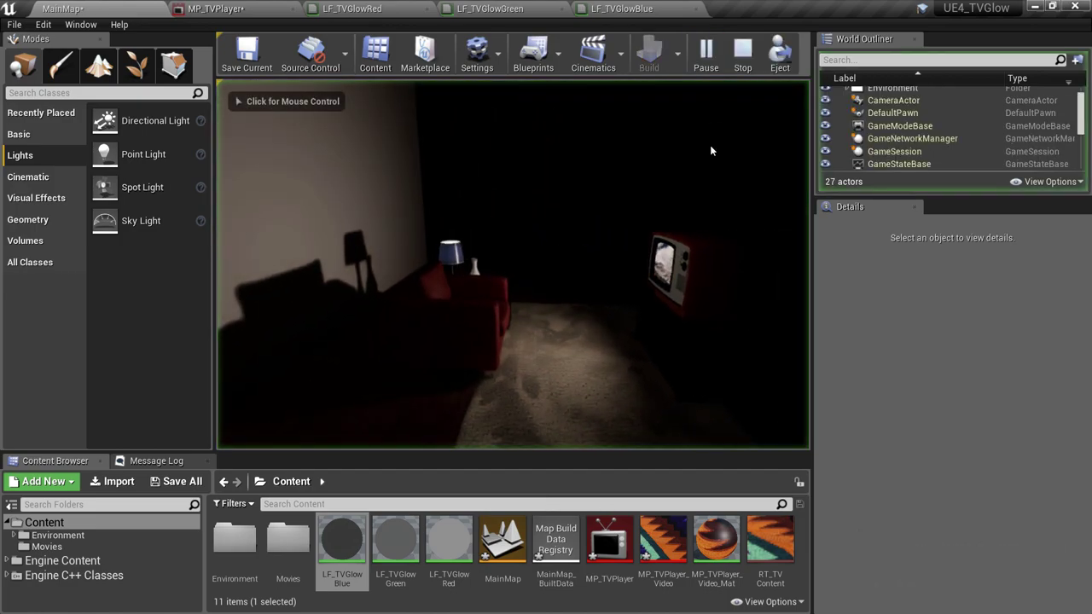
click(672, 317)
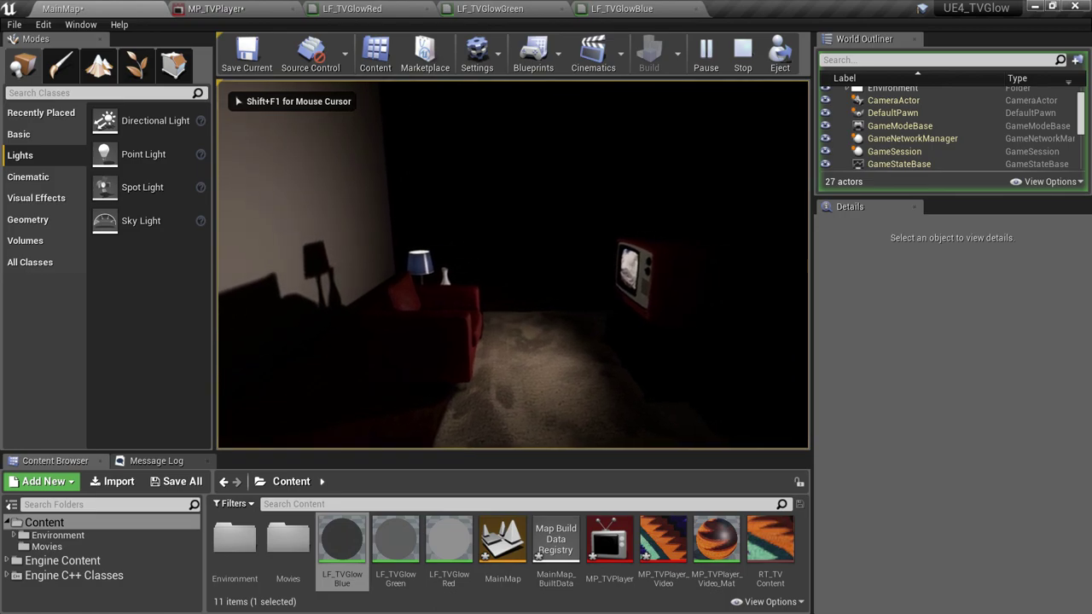